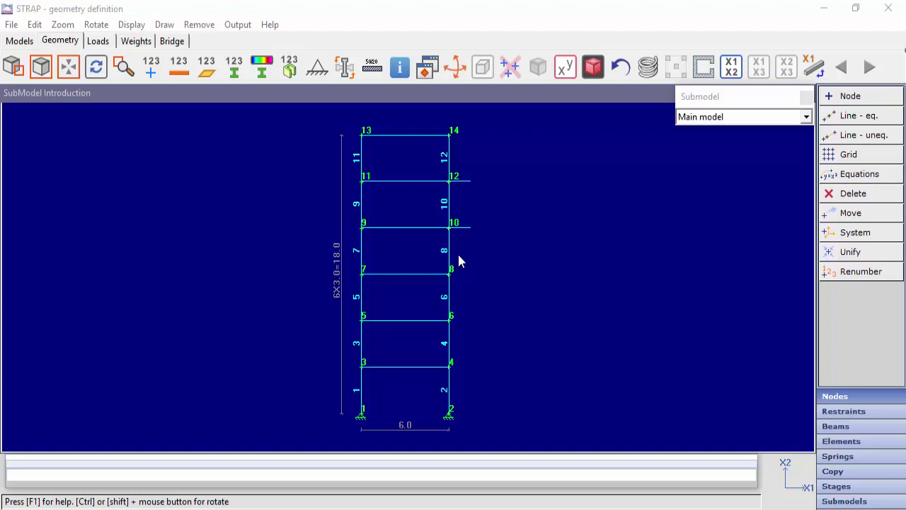
- View the submodel "Beam at +3.0/+6.0/+9.0" and return to the main model
{"action": "left_click_drag", "start_coordinate": [708, 97], "coordinate": [673, 149]}
{"action": "left_click", "coordinate": [666, 167]}
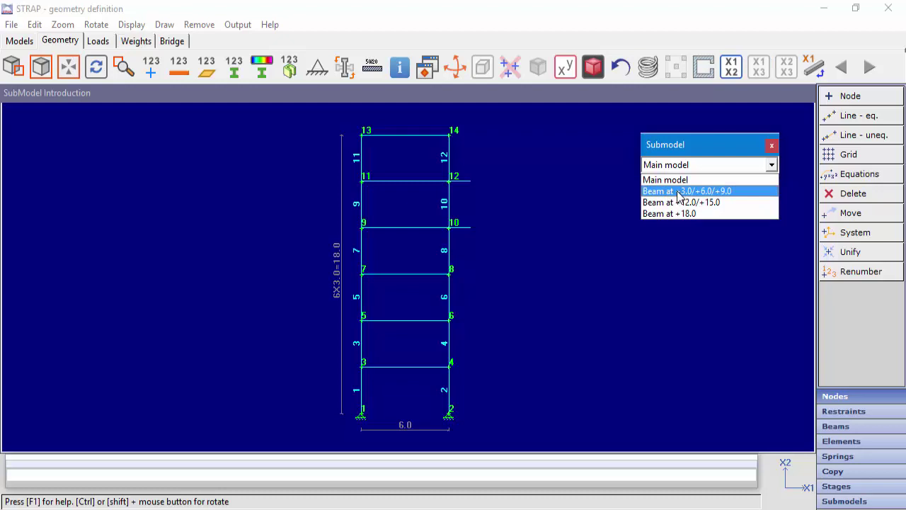
{"action": "left_click", "coordinate": [679, 191]}
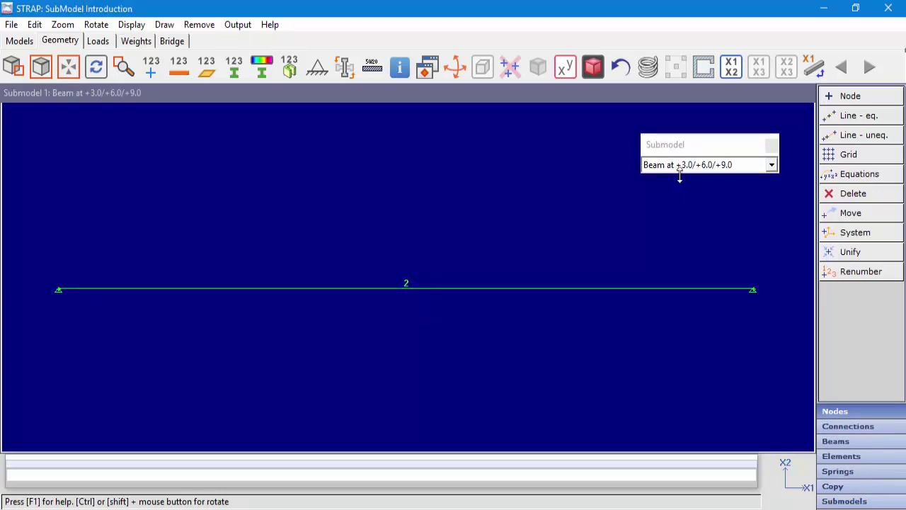
{"action": "left_click_drag", "start_coordinate": [706, 144], "coordinate": [739, 104]}
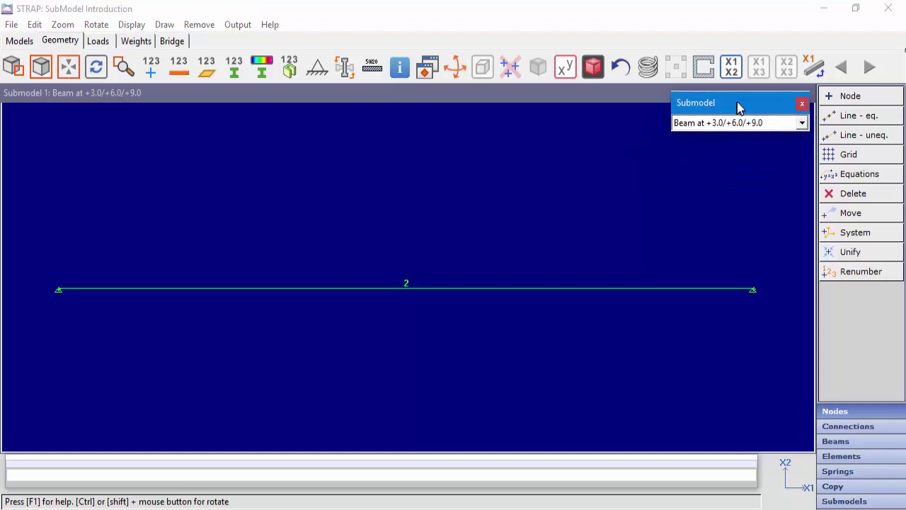
{"action": "left_click", "coordinate": [735, 123]}
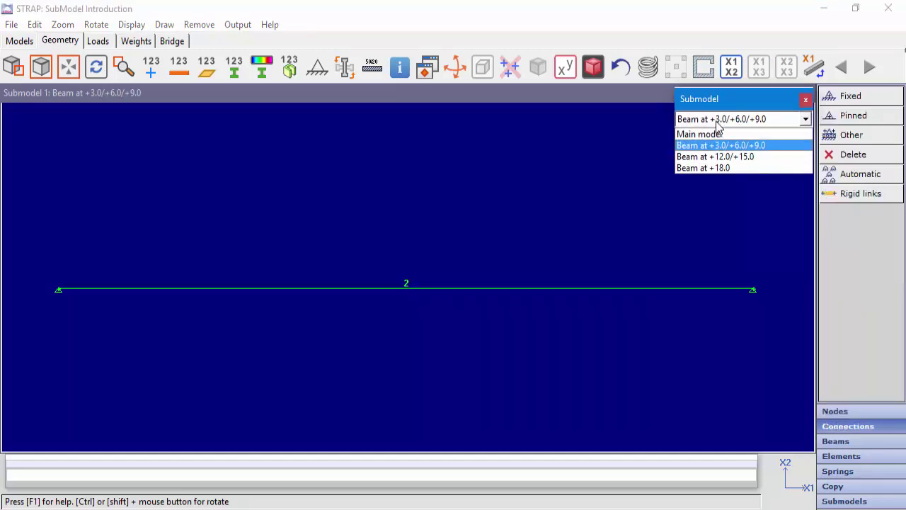
{"action": "left_click", "coordinate": [713, 135]}
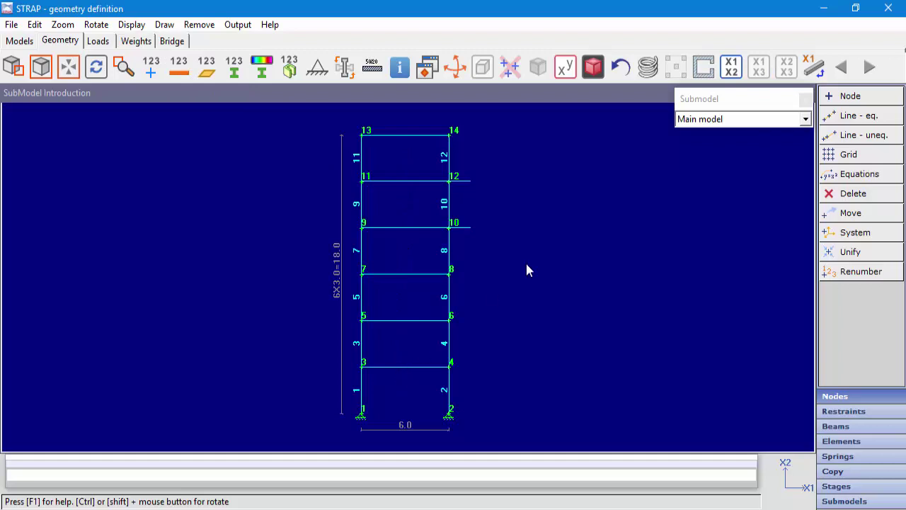
- Switch to the submodel "Beam at +3.0/+6.0/+9.0" and show the property name on its beam
{"action": "left_click", "coordinate": [701, 124]}
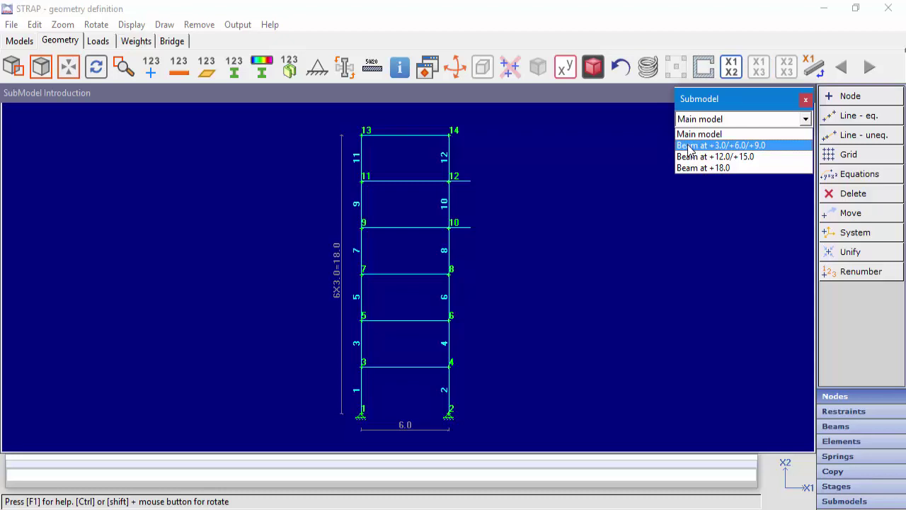
{"action": "left_click", "coordinate": [689, 146]}
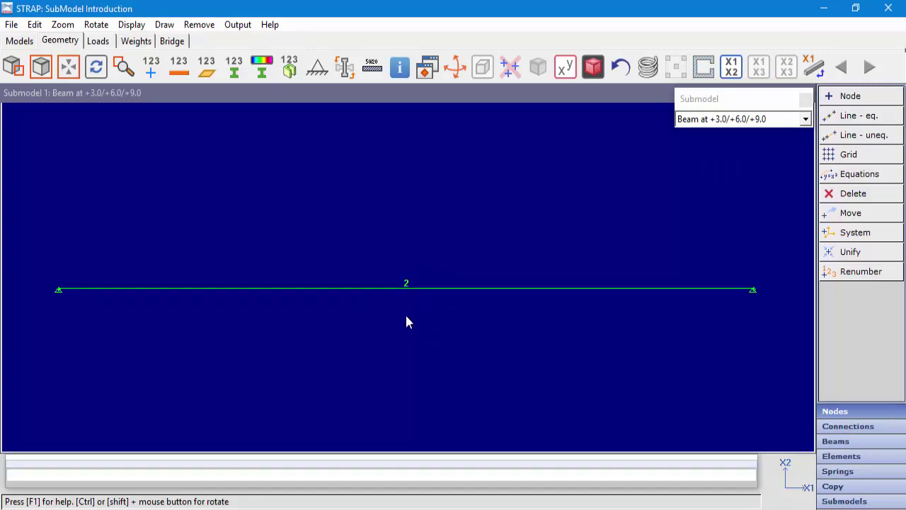
{"action": "left_click", "coordinate": [374, 68]}
- Revise beam property group 2 to the steel section IPE330 and refresh the submodel drawing
{"action": "left_click", "coordinate": [833, 444]}
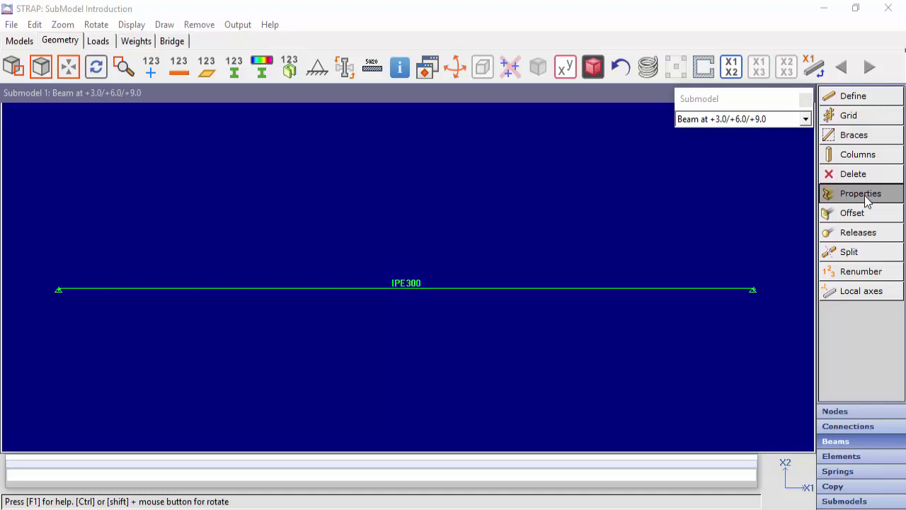
{"action": "left_click", "coordinate": [866, 195]}
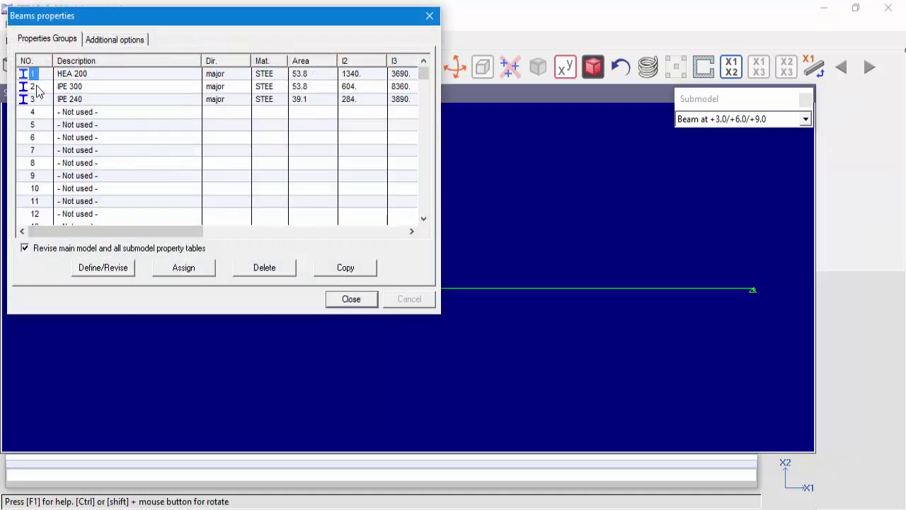
{"action": "double_click", "coordinate": [35, 88]}
{"action": "left_click", "coordinate": [197, 142]}
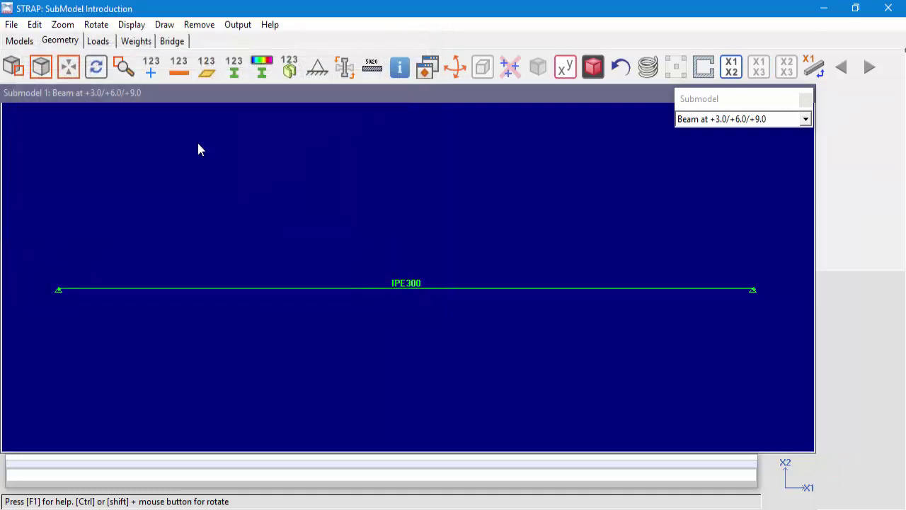
{"action": "left_click", "coordinate": [144, 162]}
{"action": "left_click", "coordinate": [99, 235]}
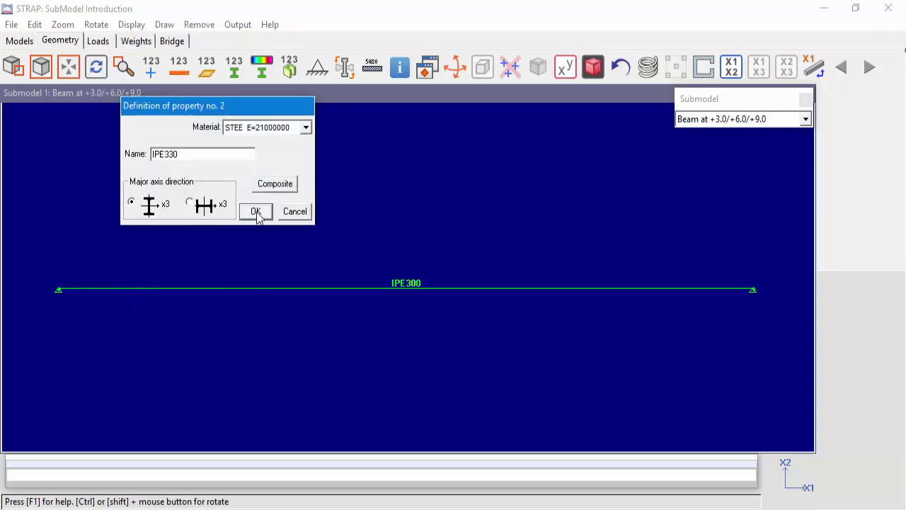
{"action": "left_click", "coordinate": [256, 213]}
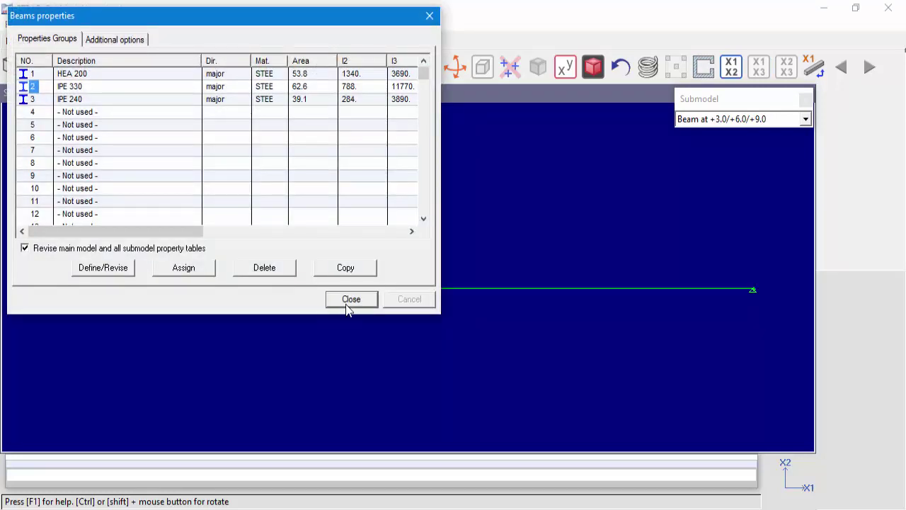
{"action": "left_click", "coordinate": [346, 300]}
{"action": "left_click", "coordinate": [97, 68]}
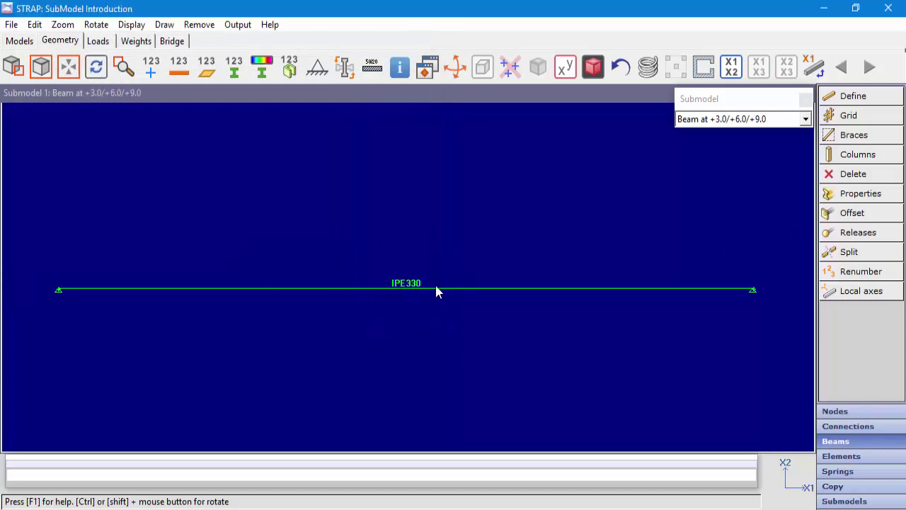
- Return to the main model and review its node coordinates table
{"action": "left_click", "coordinate": [719, 119]}
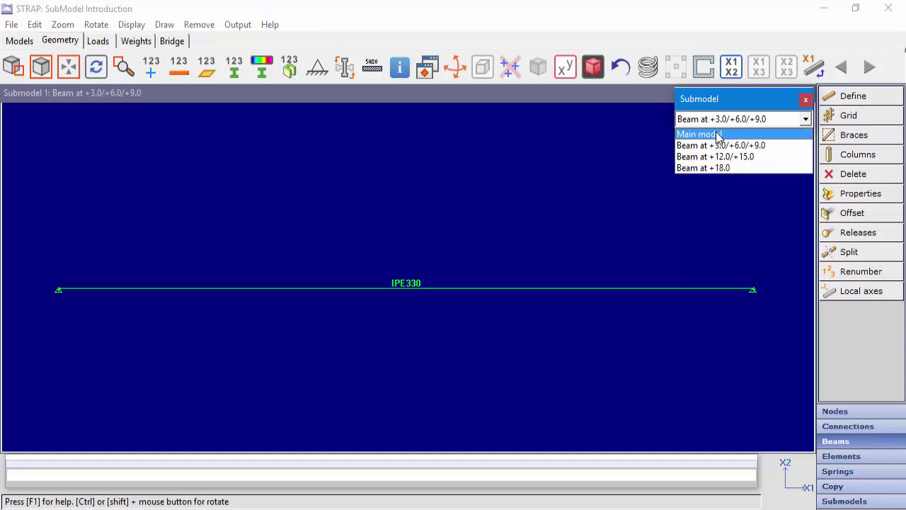
{"action": "left_click", "coordinate": [718, 134]}
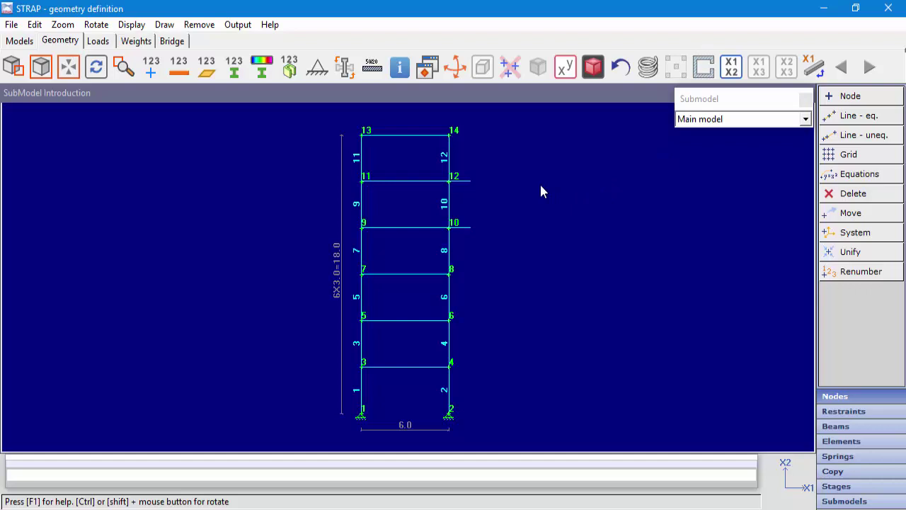
{"action": "left_click", "coordinate": [238, 26]}
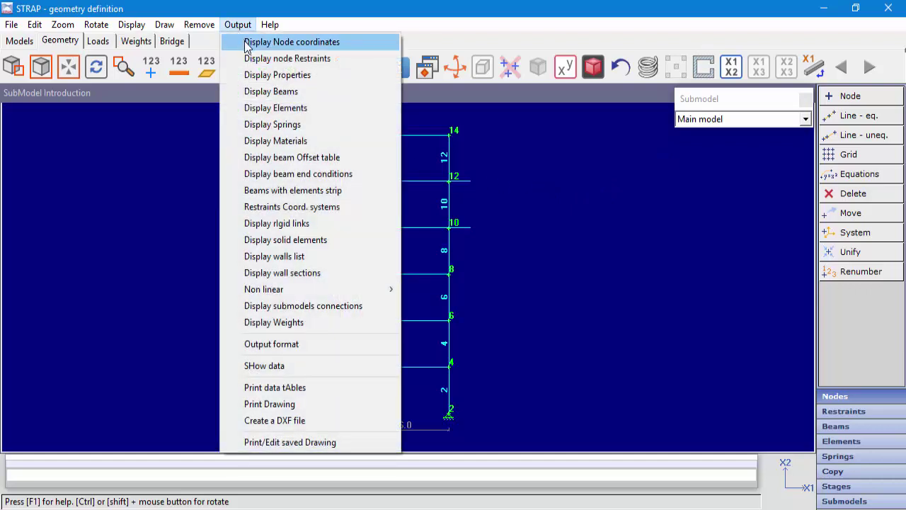
{"action": "left_click", "coordinate": [244, 43]}
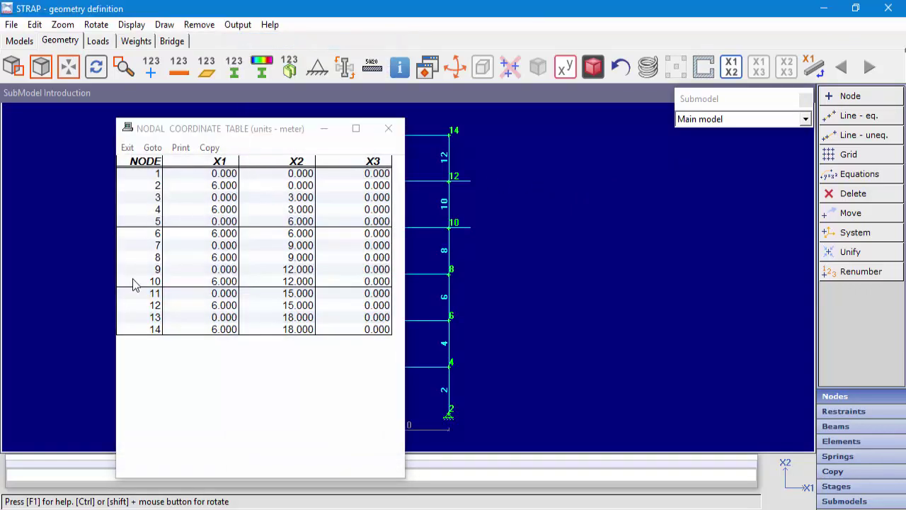
{"action": "left_click", "coordinate": [389, 131]}
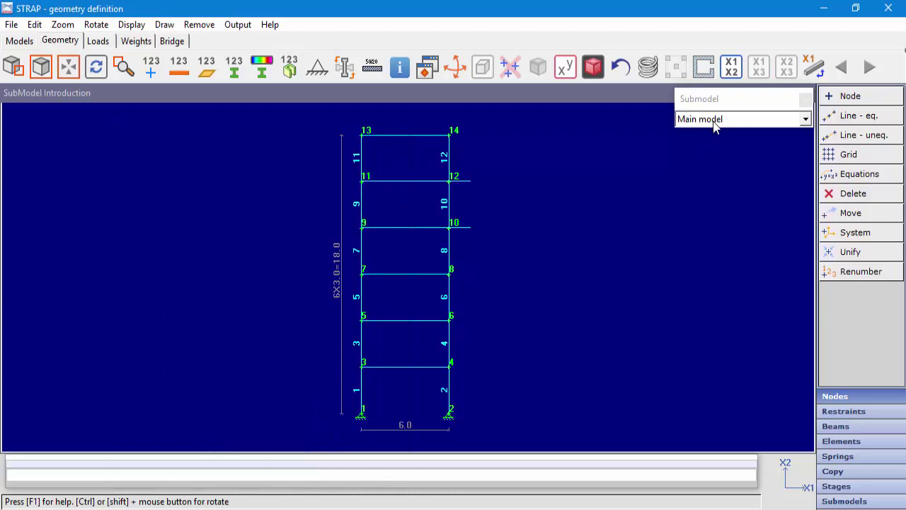
- Review the node coordinates table of the submodel "Beam at +3.0/+6.0/+9.0"
{"action": "left_click", "coordinate": [715, 120]}
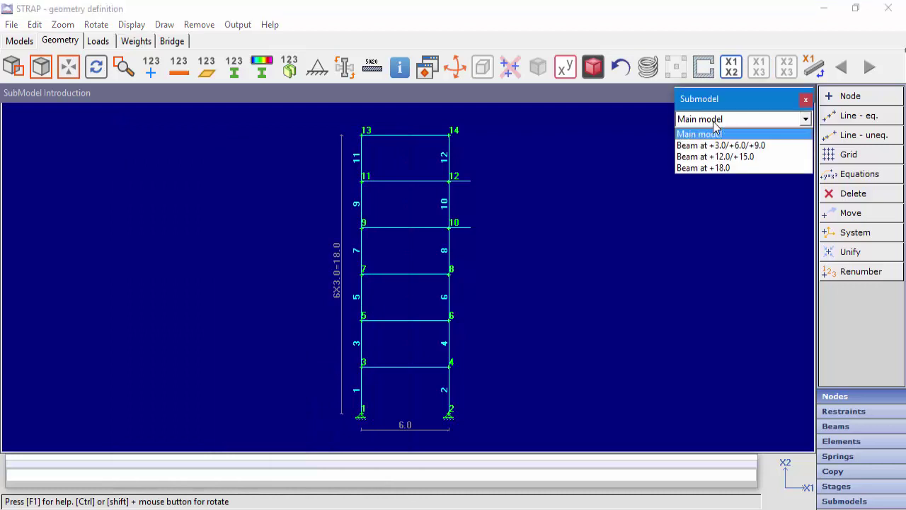
{"action": "left_click", "coordinate": [715, 146]}
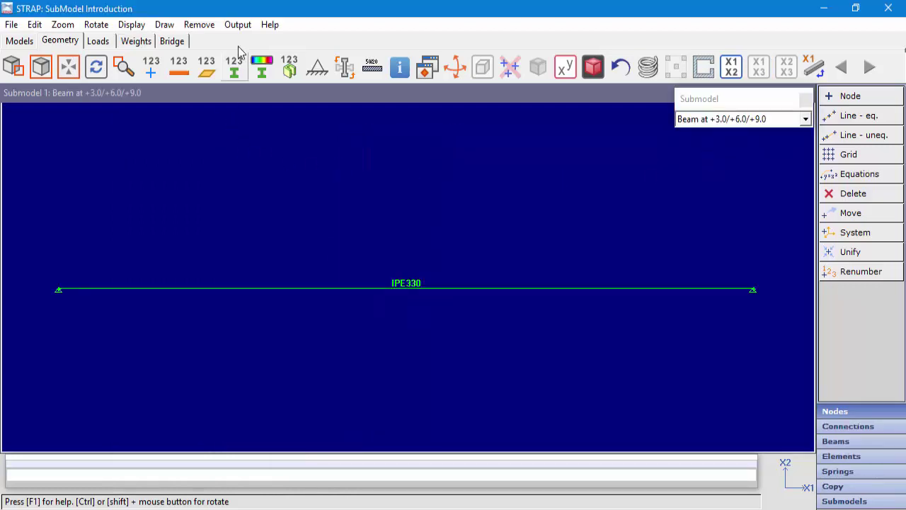
{"action": "left_click", "coordinate": [241, 26]}
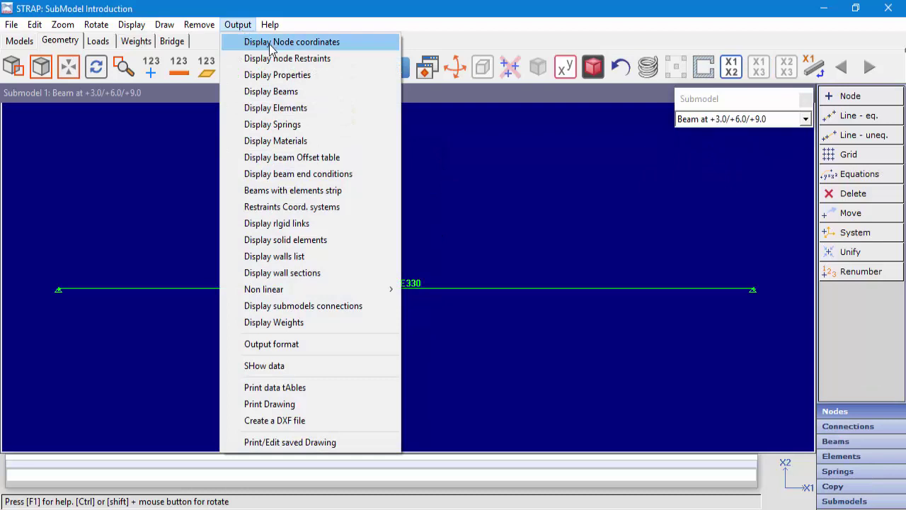
{"action": "left_click", "coordinate": [273, 44]}
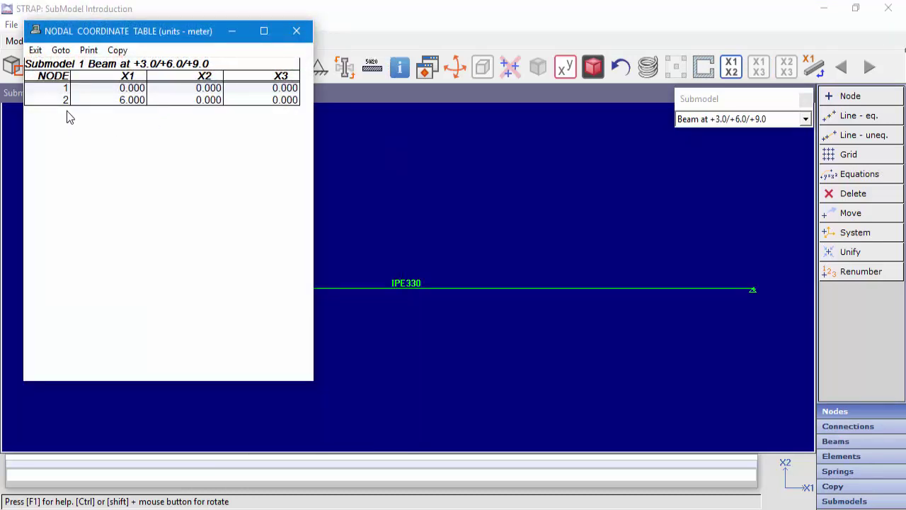
{"action": "left_click", "coordinate": [296, 31]}
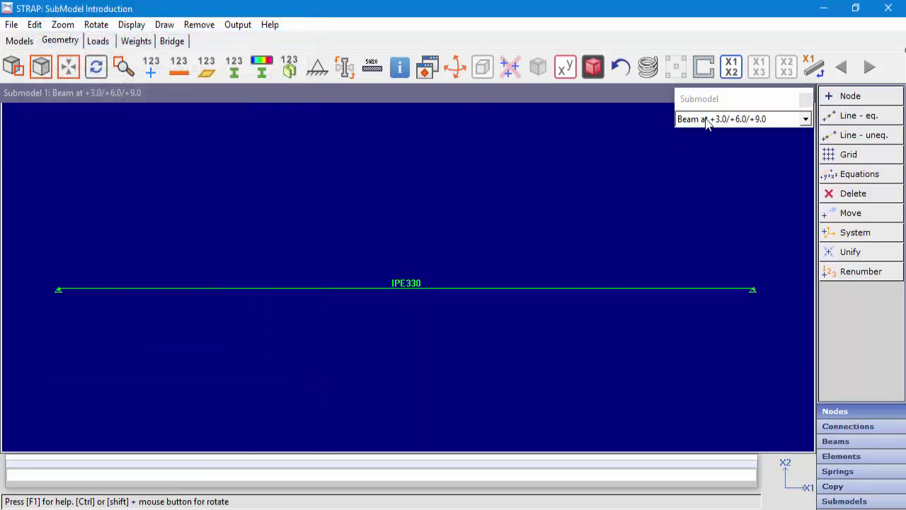
- Return to the main model and apply its current display options to all submodel instances
{"action": "left_click", "coordinate": [705, 120]}
{"action": "left_click", "coordinate": [706, 134]}
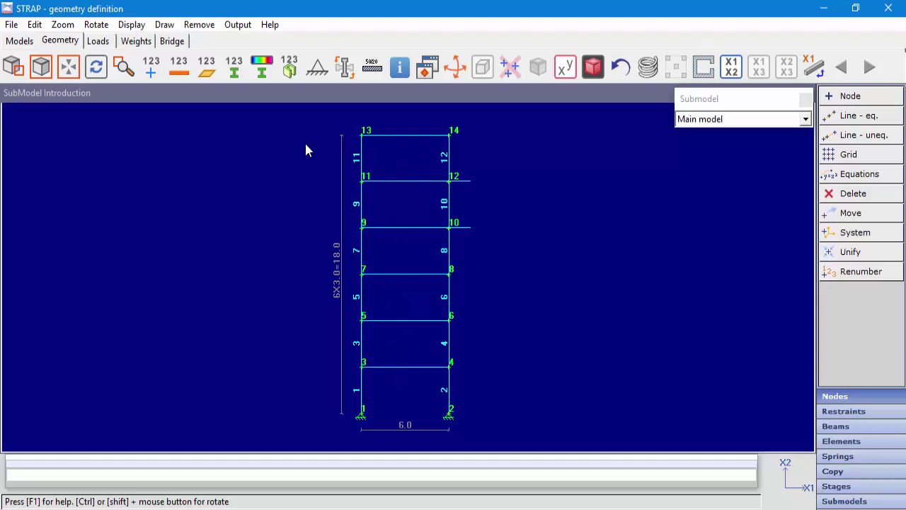
{"action": "left_click", "coordinate": [132, 25]}
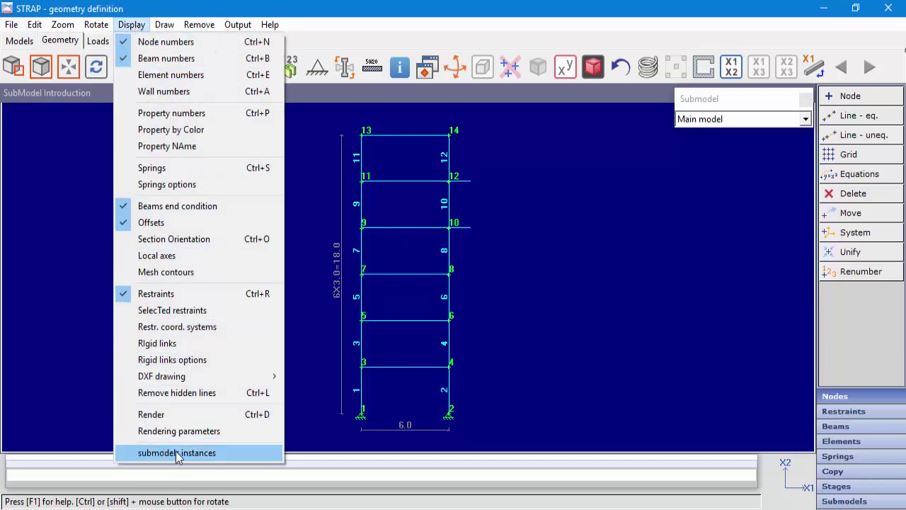
{"action": "left_click", "coordinate": [204, 457]}
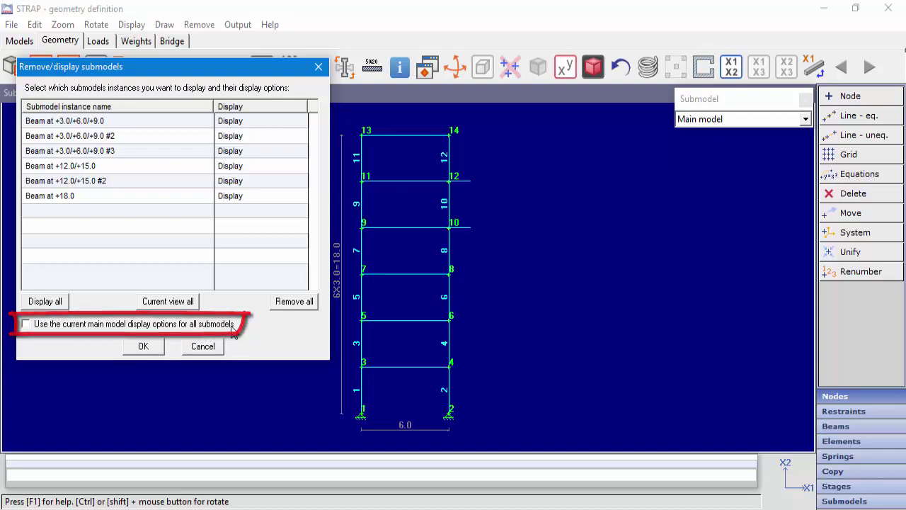
{"action": "left_click", "coordinate": [107, 331]}
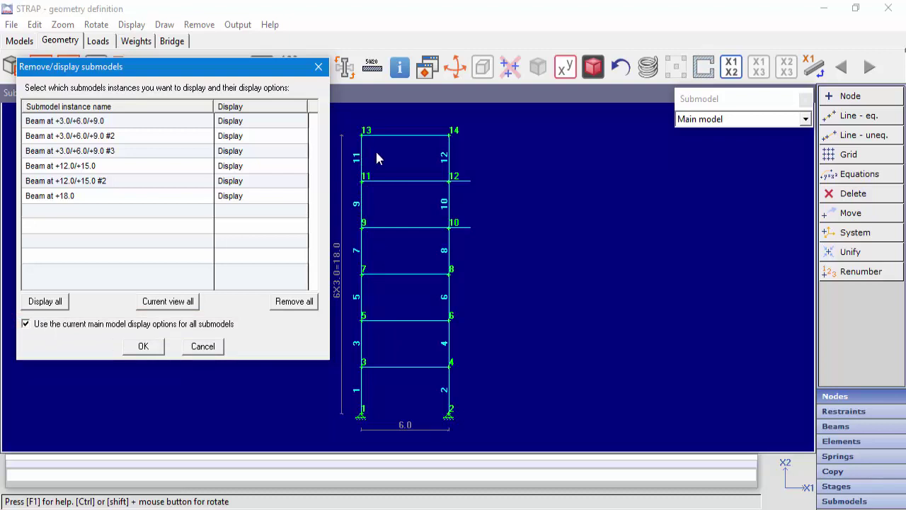
{"action": "left_click", "coordinate": [144, 346]}
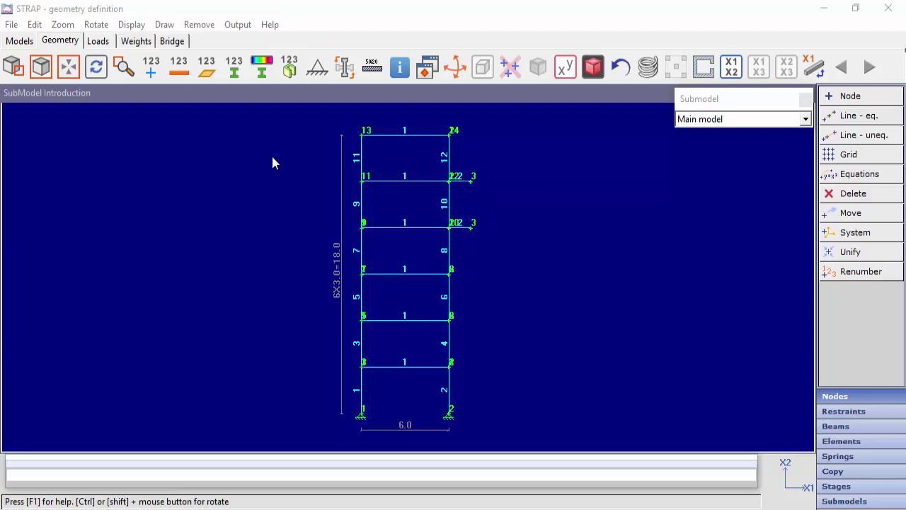
- Remove all submodel instances from the main model display
{"action": "left_click", "coordinate": [132, 26]}
{"action": "left_click", "coordinate": [169, 452]}
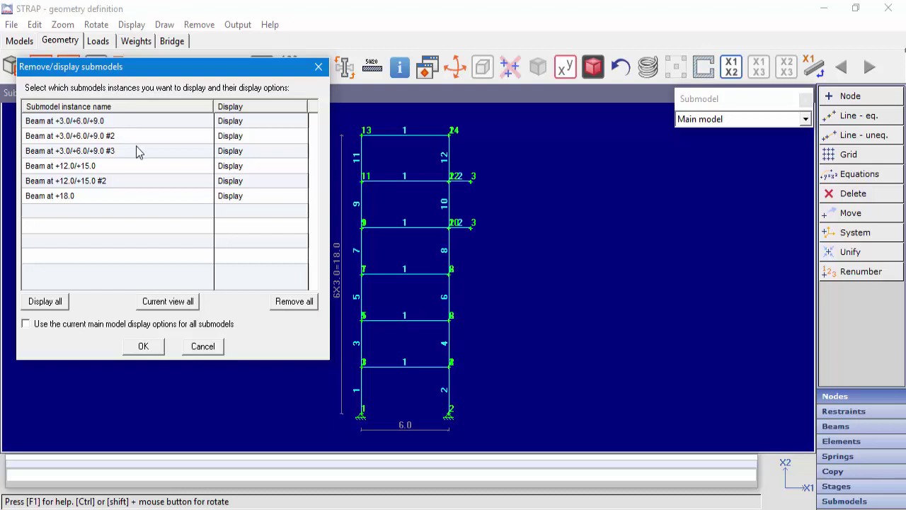
{"action": "left_click", "coordinate": [296, 303]}
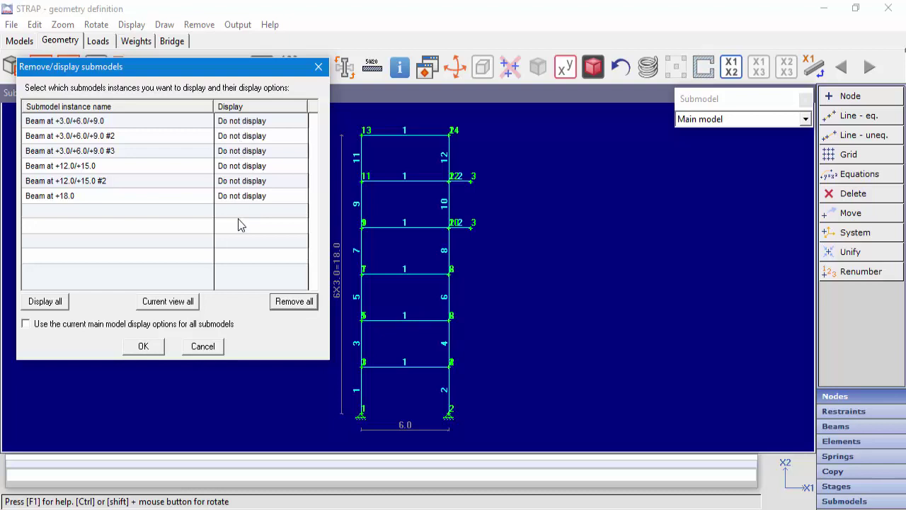
{"action": "left_click", "coordinate": [149, 349]}
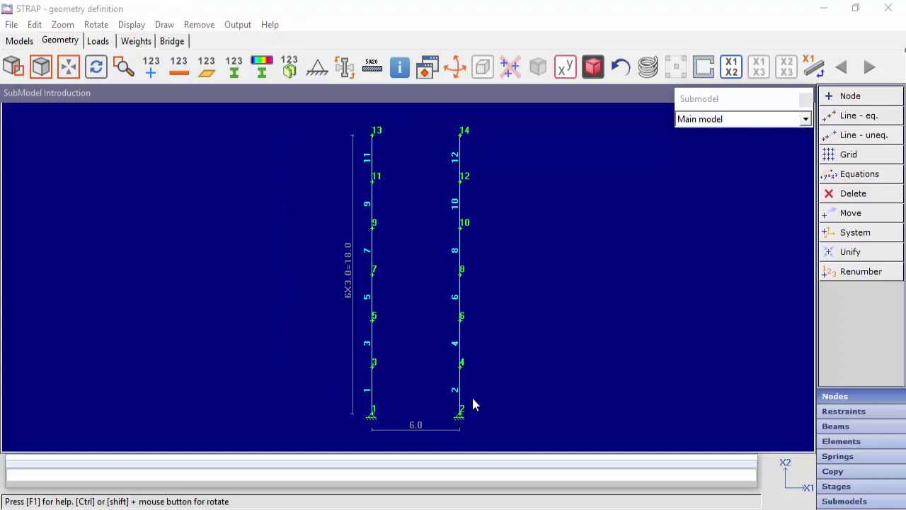
- Display all submodel instances in the main model, with "Beam at +3.0/+6.0/+9.0" set to its current submodel view
{"action": "left_click", "coordinate": [131, 24]}
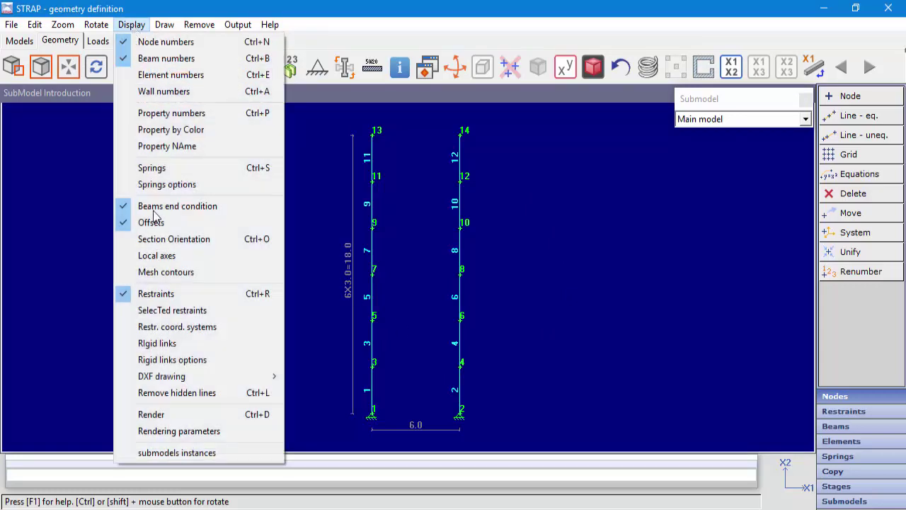
{"action": "left_click", "coordinate": [173, 453]}
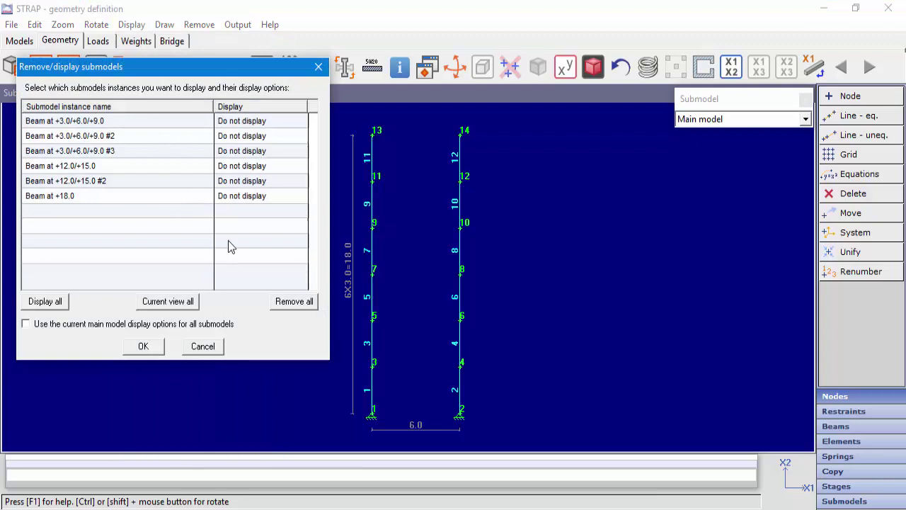
{"action": "left_click", "coordinate": [48, 301]}
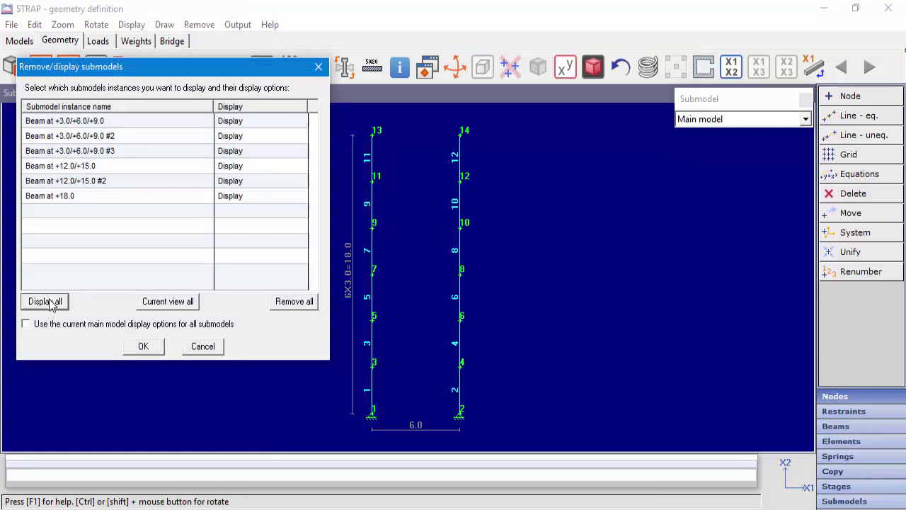
{"action": "left_click", "coordinate": [293, 122]}
{"action": "left_click", "coordinate": [300, 123]}
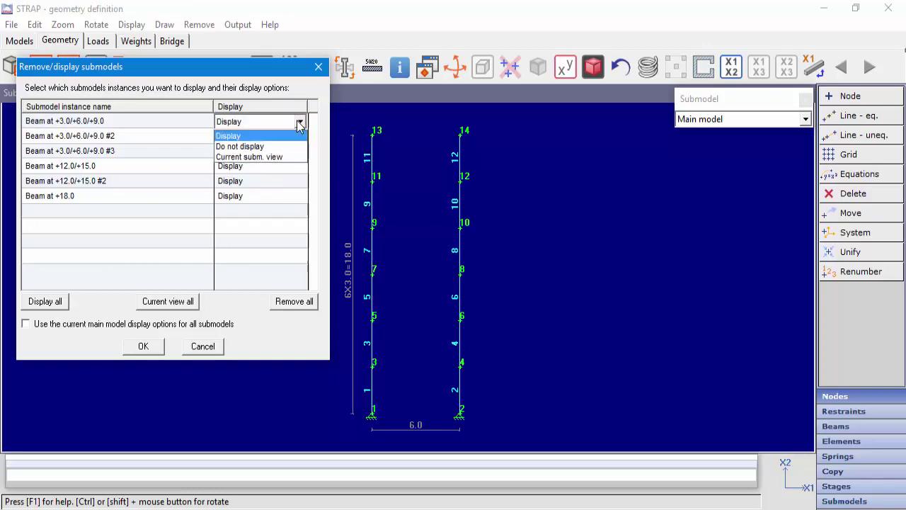
{"action": "left_click", "coordinate": [263, 157]}
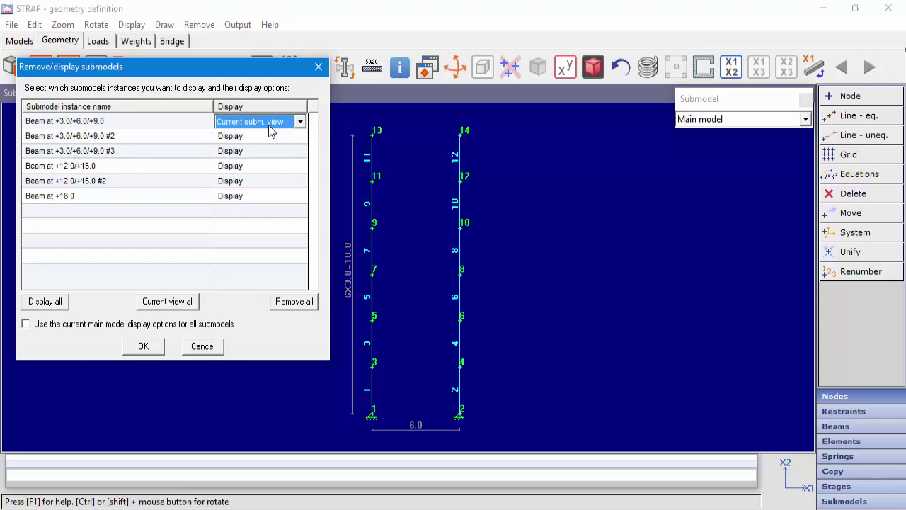
{"action": "left_click", "coordinate": [145, 347]}
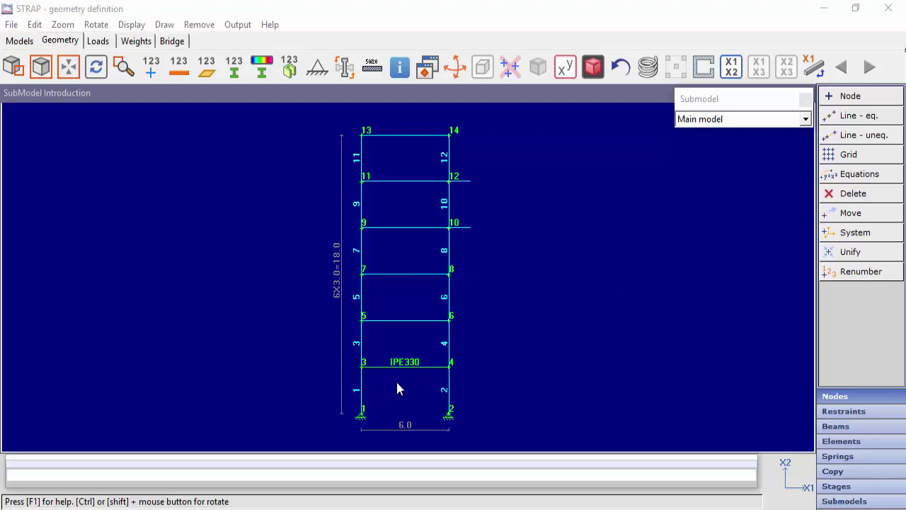
- View the submodel "Beam at +3.0/+6.0/+9.0" to compare its display with the instance, and return to the main model
{"action": "left_click", "coordinate": [697, 121]}
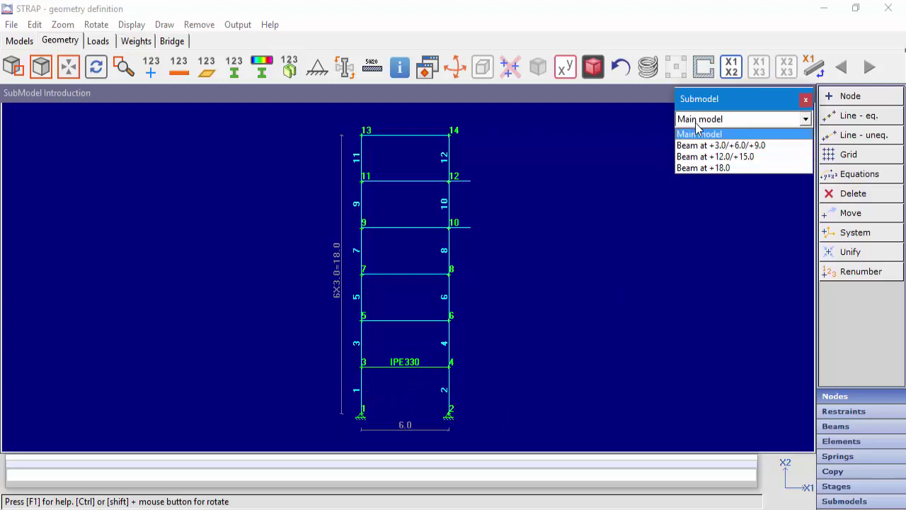
{"action": "left_click", "coordinate": [702, 150]}
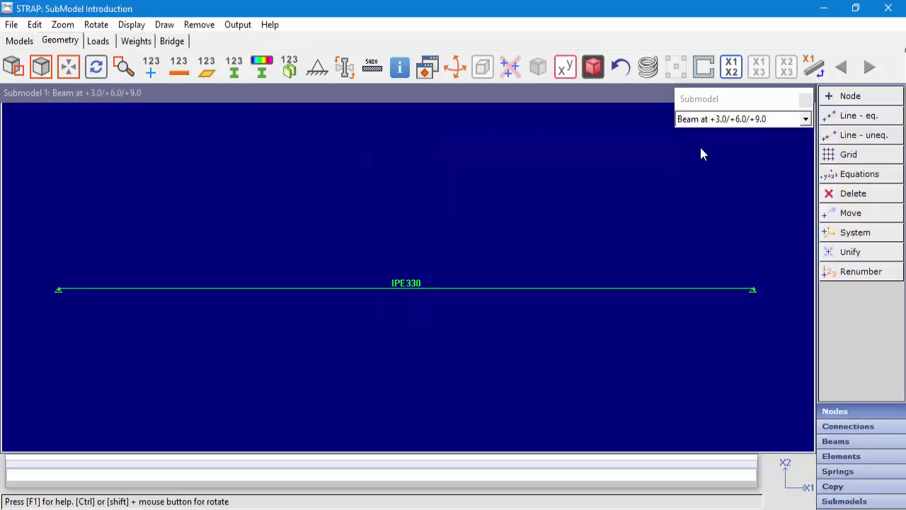
{"action": "left_click", "coordinate": [700, 122]}
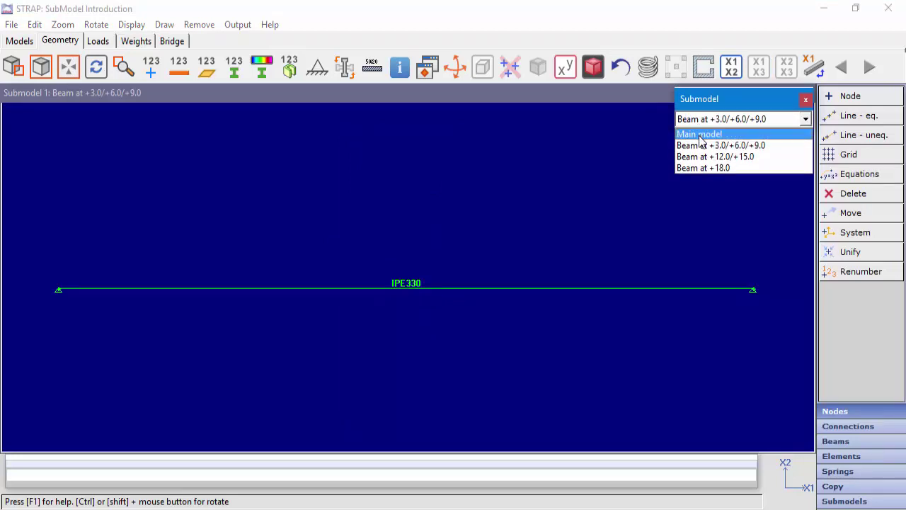
{"action": "left_click", "coordinate": [699, 135]}
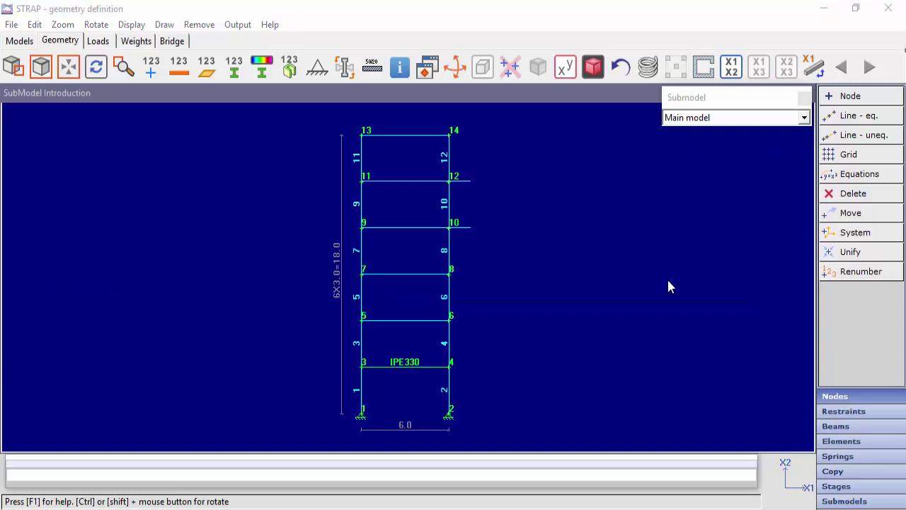
- Examine the connection points of the submodels "Beam at +3.0/+6.0/+9.0", "Beam at +12.0/+15.0" and "Beam at +18.0" in turn
{"action": "left_click", "coordinate": [710, 119]}
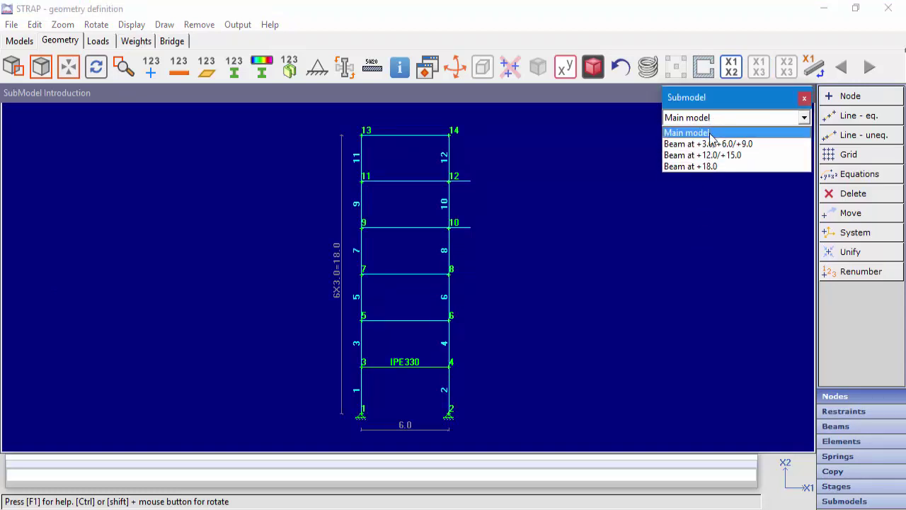
{"action": "left_click", "coordinate": [712, 144]}
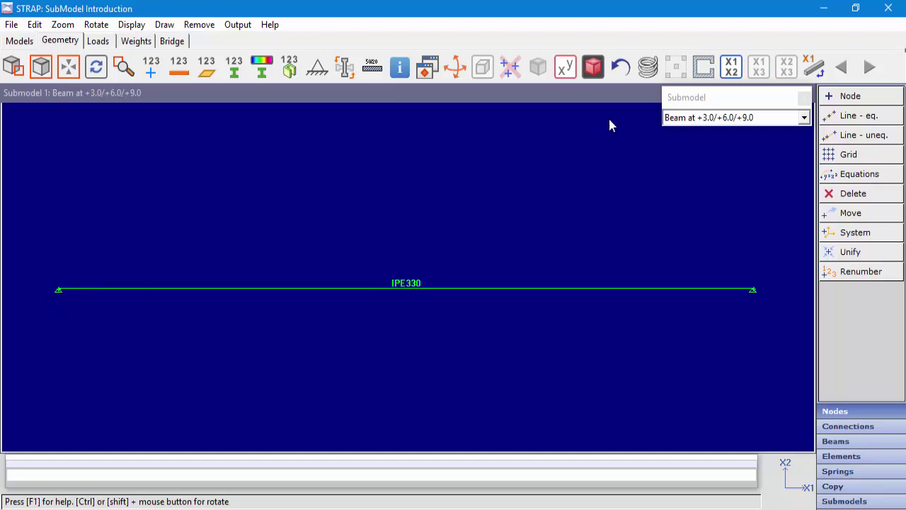
{"action": "left_click", "coordinate": [685, 119]}
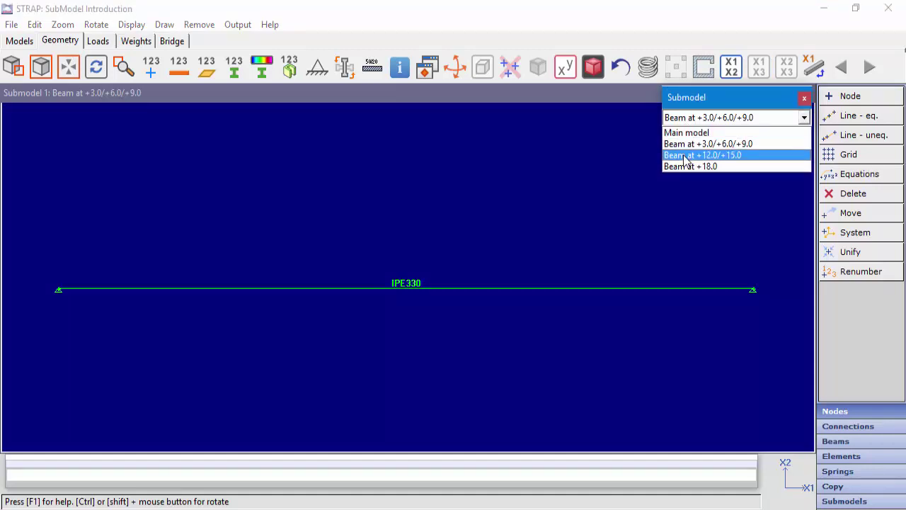
{"action": "left_click", "coordinate": [686, 156]}
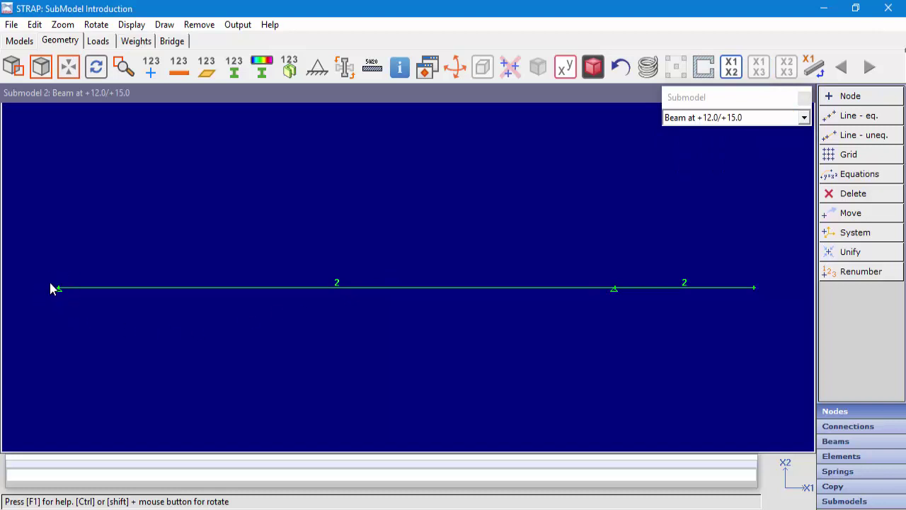
{"action": "left_click", "coordinate": [705, 121]}
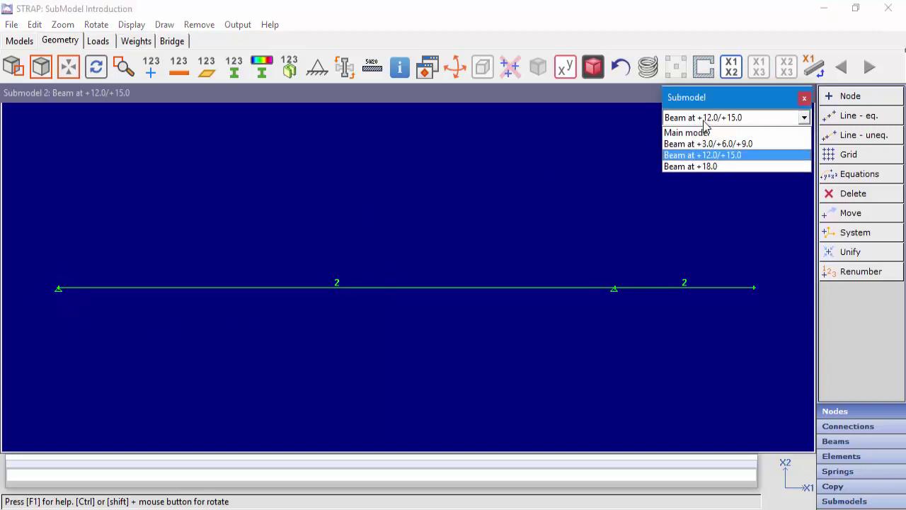
{"action": "left_click", "coordinate": [705, 167]}
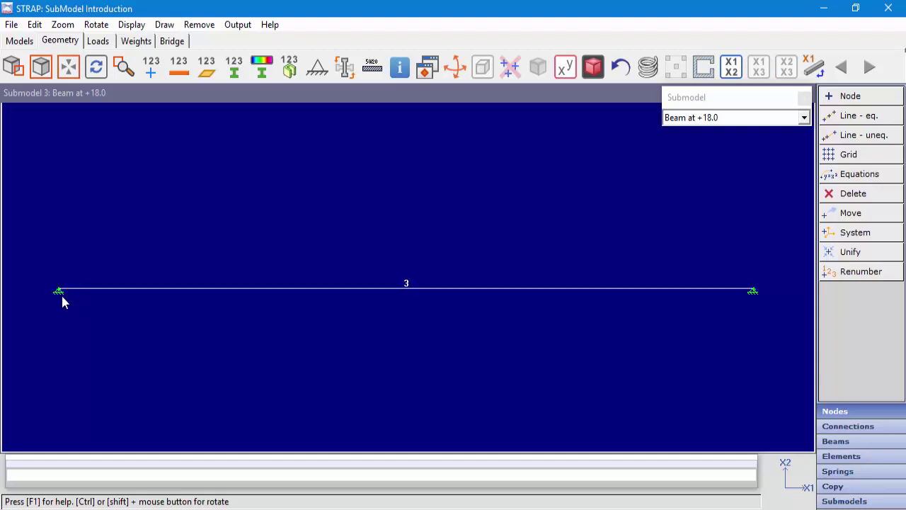
- Return to the main model and review the submodel connections table for the nodes, connection types and distances
{"action": "left_click", "coordinate": [690, 119]}
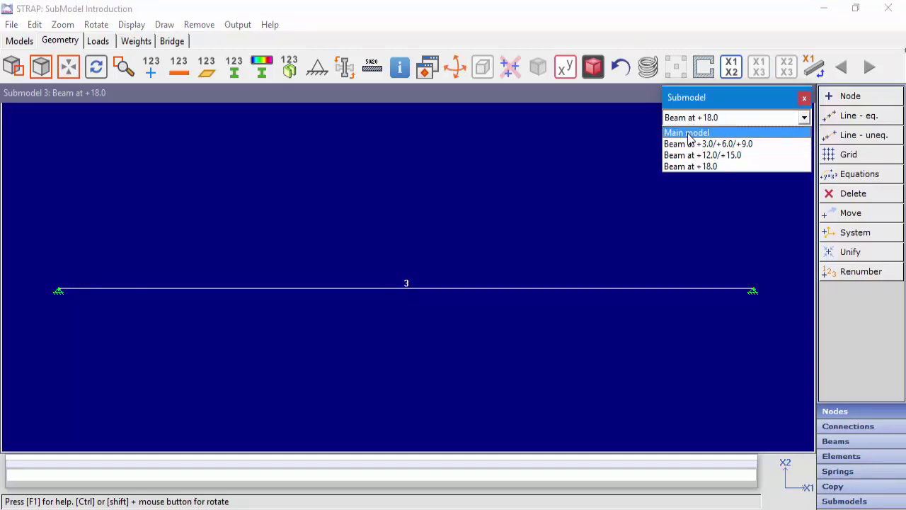
{"action": "left_click", "coordinate": [688, 133]}
{"action": "left_click", "coordinate": [237, 25]}
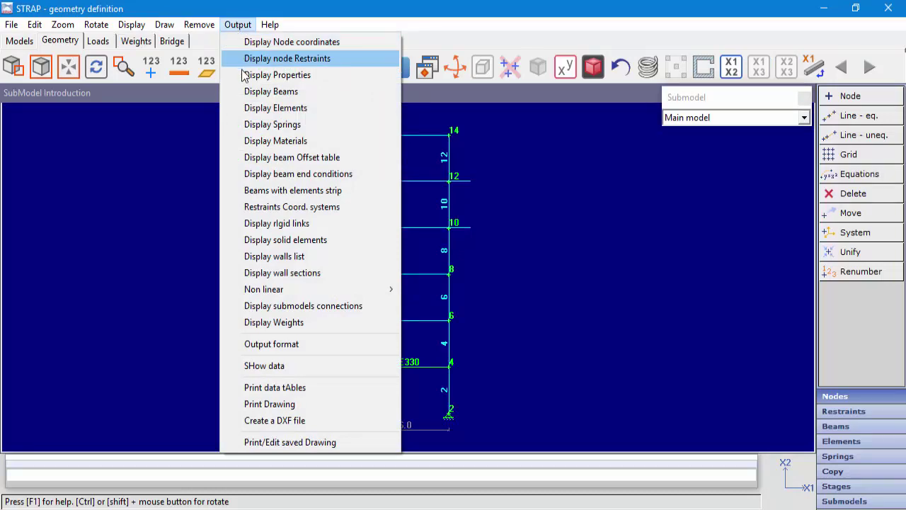
{"action": "left_click", "coordinate": [298, 305]}
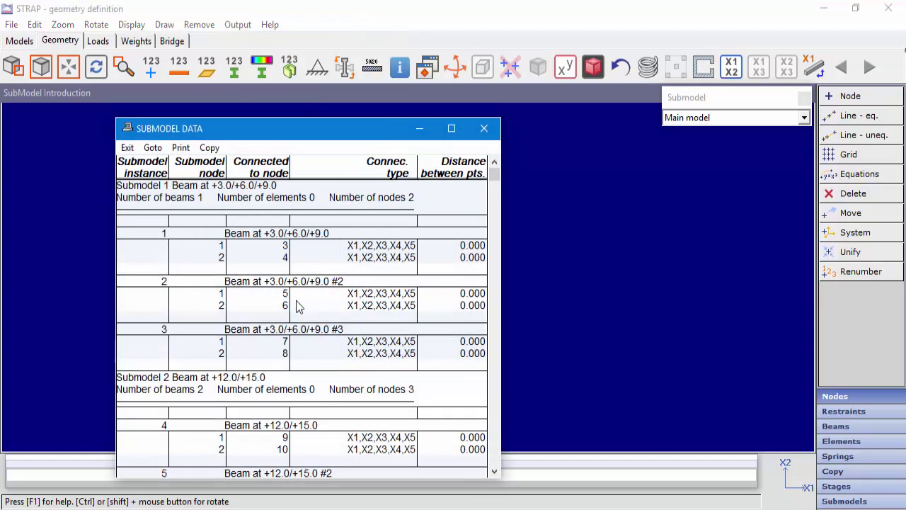
{"action": "left_click_drag", "start_coordinate": [290, 132], "coordinate": [296, 61]}
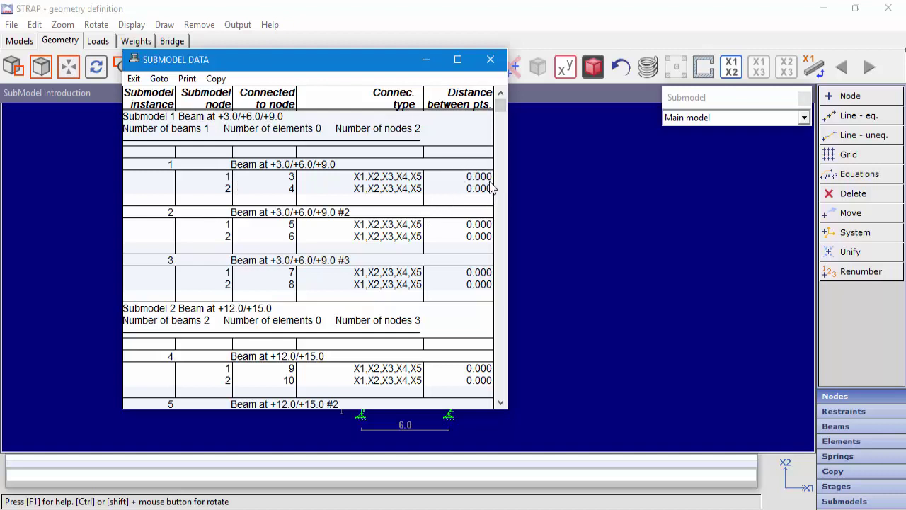
{"action": "left_click", "coordinate": [492, 62]}
- Add a pinned connection at the free cantilever end node of the submodel "Beam at +12.0/+15.0"
{"action": "left_click", "coordinate": [677, 119]}
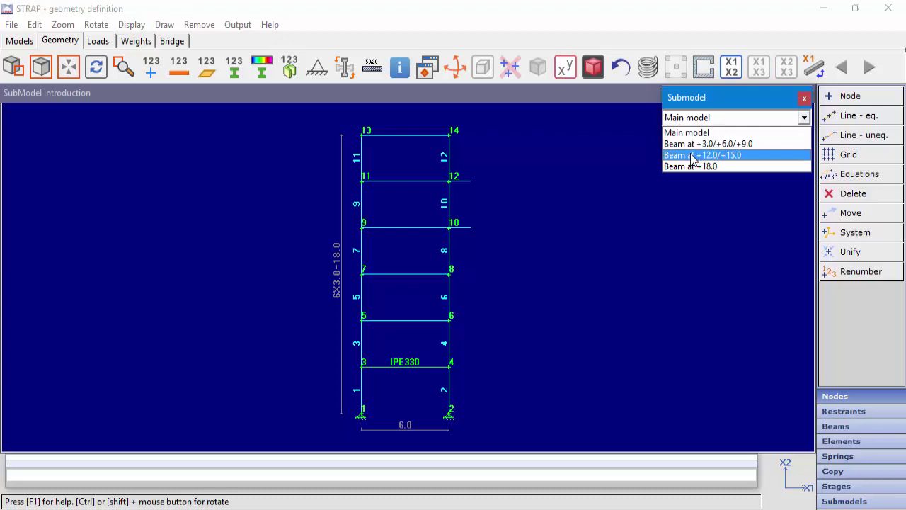
{"action": "left_click", "coordinate": [692, 156]}
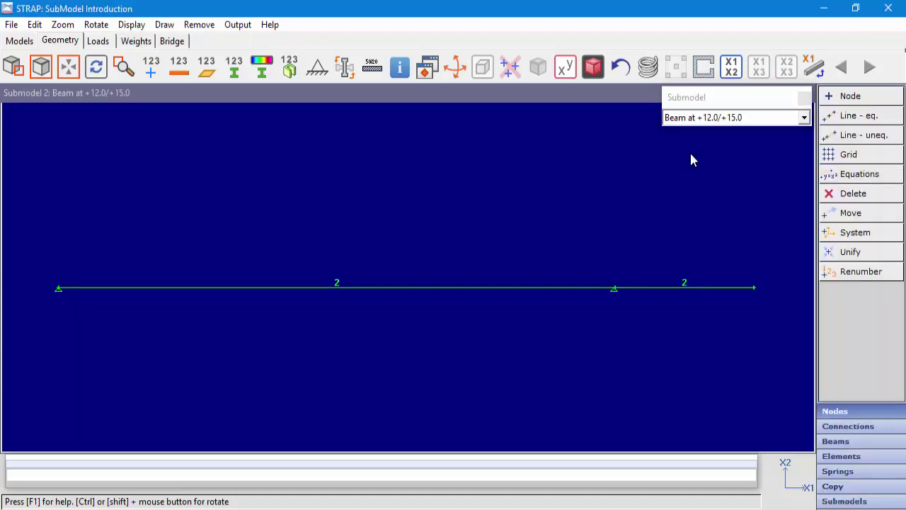
{"action": "left_click", "coordinate": [835, 427]}
{"action": "left_click", "coordinate": [853, 116]}
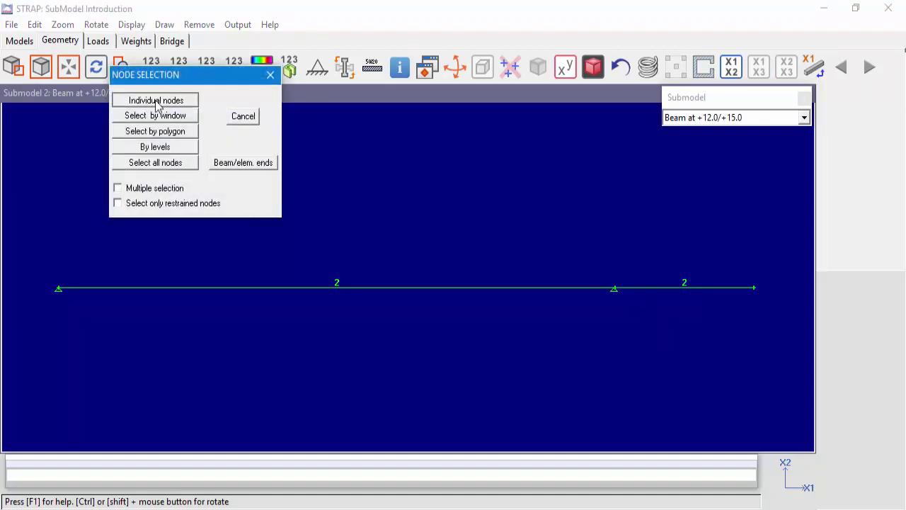
{"action": "left_click", "coordinate": [157, 100]}
{"action": "left_click", "coordinate": [766, 289]}
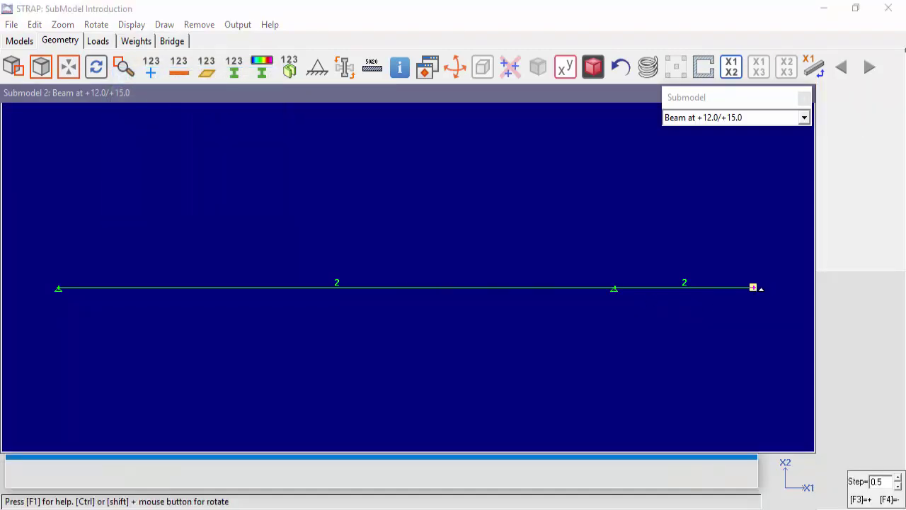
{"action": "key", "text": "End"}
- Return to the main model and check the submodel connections table for the cantilever end node's connection distances
{"action": "left_click", "coordinate": [733, 119]}
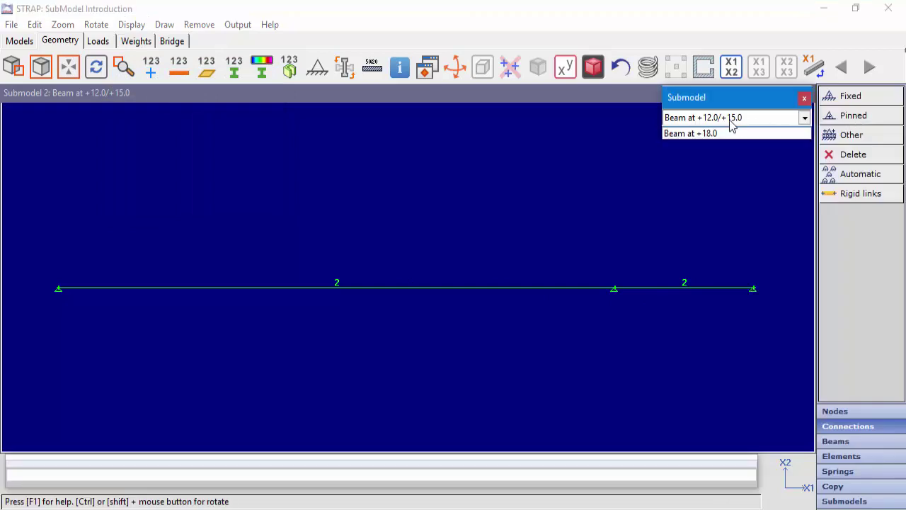
{"action": "left_click", "coordinate": [708, 133]}
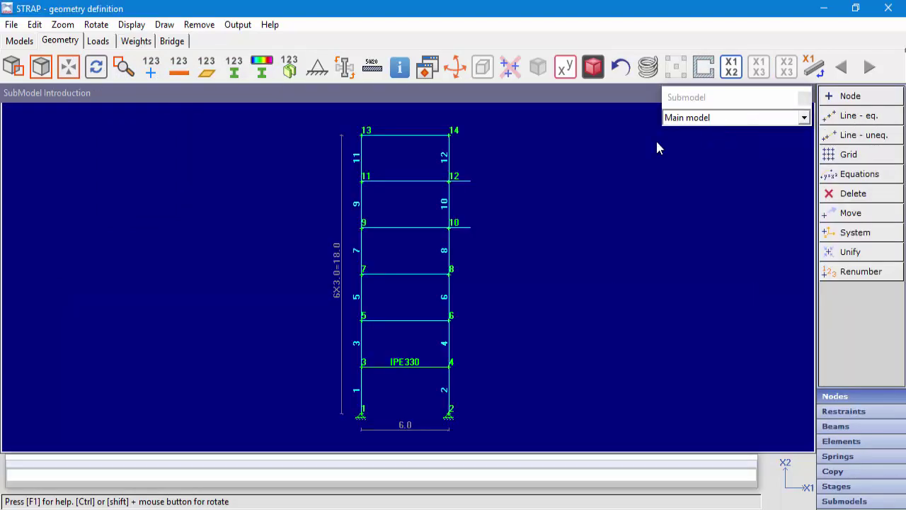
{"action": "left_click", "coordinate": [232, 24]}
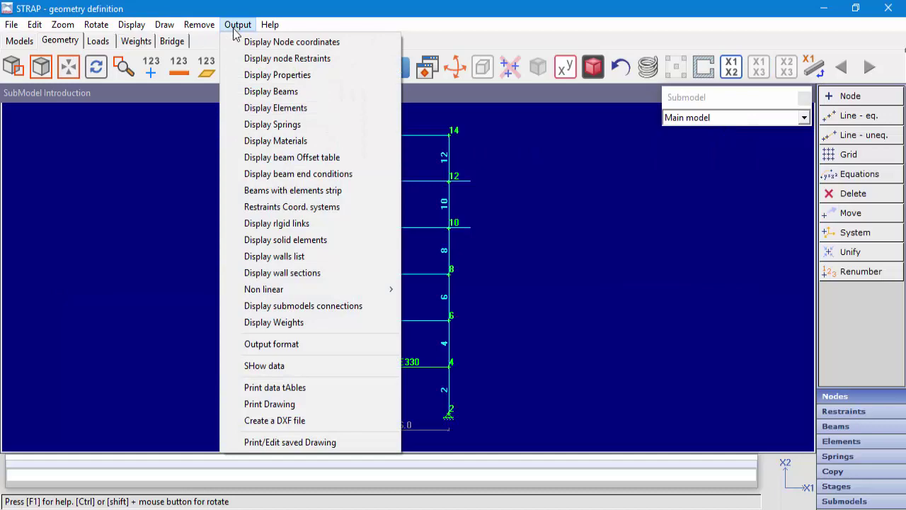
{"action": "left_click", "coordinate": [276, 306]}
{"action": "scroll", "coordinate": [330, 301], "scroll_direction": "down", "scroll_amount": 5}
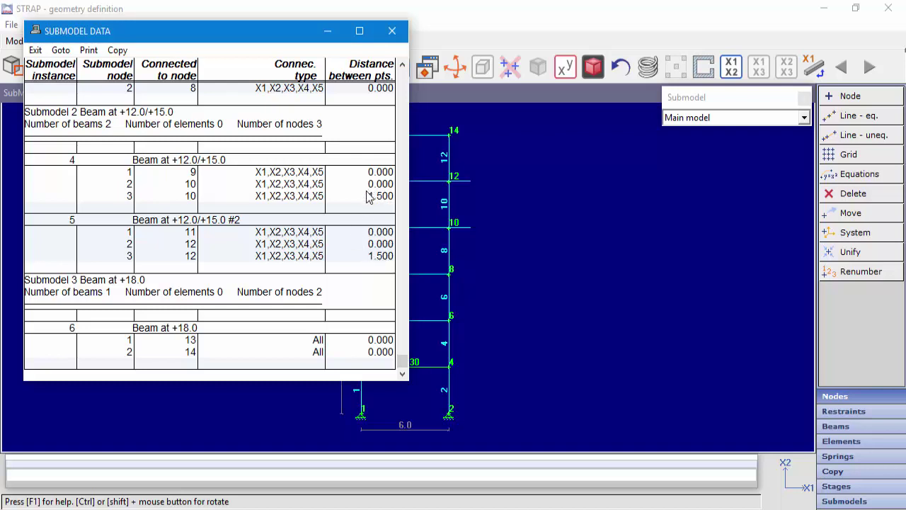
{"action": "left_click", "coordinate": [392, 30]}
- Run the elements definition check on the main model and review the connection node warnings without creating new nodes
{"action": "left_click", "coordinate": [34, 25]}
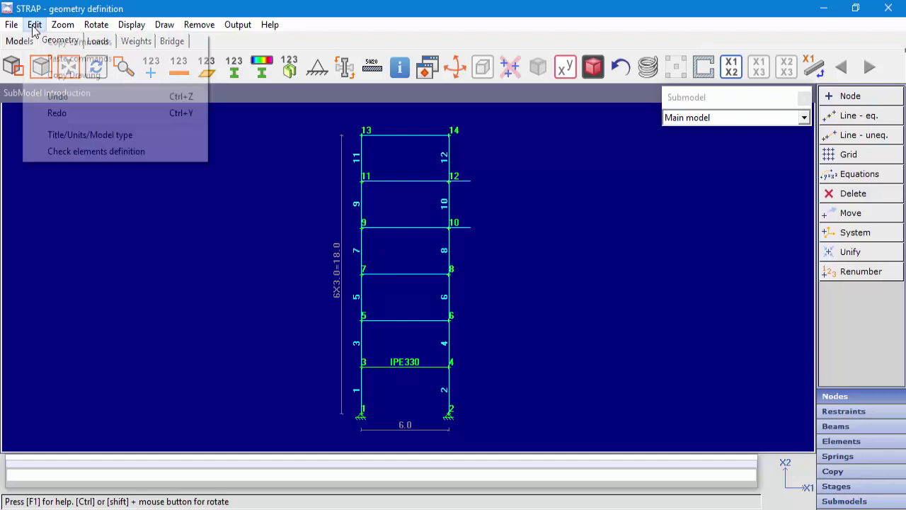
{"action": "left_click", "coordinate": [88, 151]}
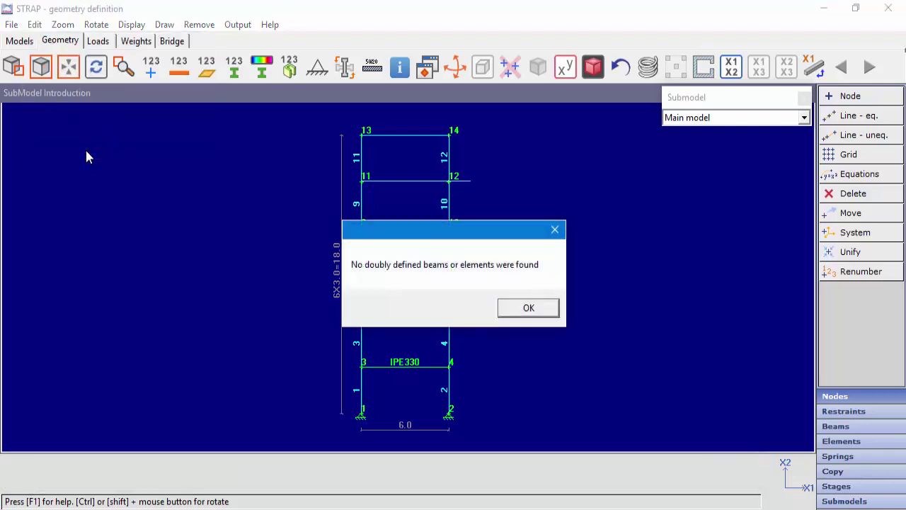
{"action": "left_click", "coordinate": [522, 308]}
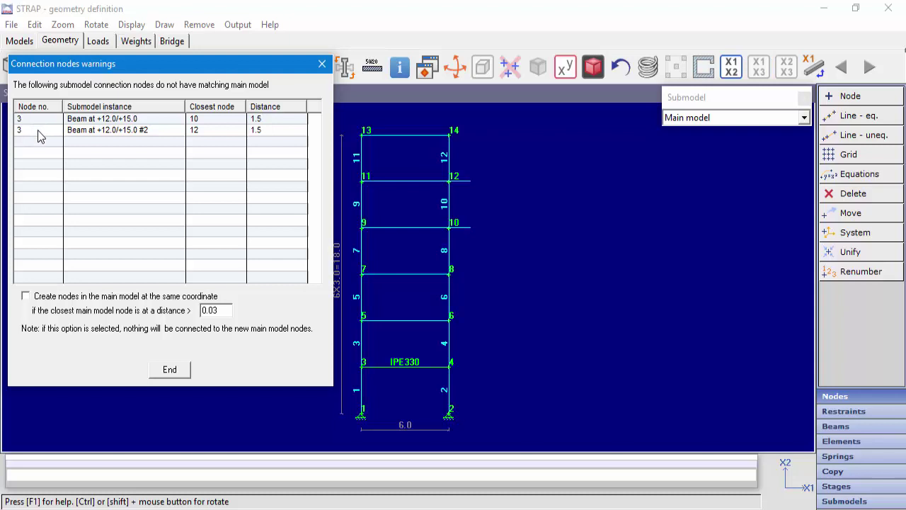
{"action": "left_click", "coordinate": [182, 375]}
- Delete the connection at the cantilever end node of submodel "Beam at +12.0/+15.0" and return to the main model
{"action": "left_click", "coordinate": [674, 122]}
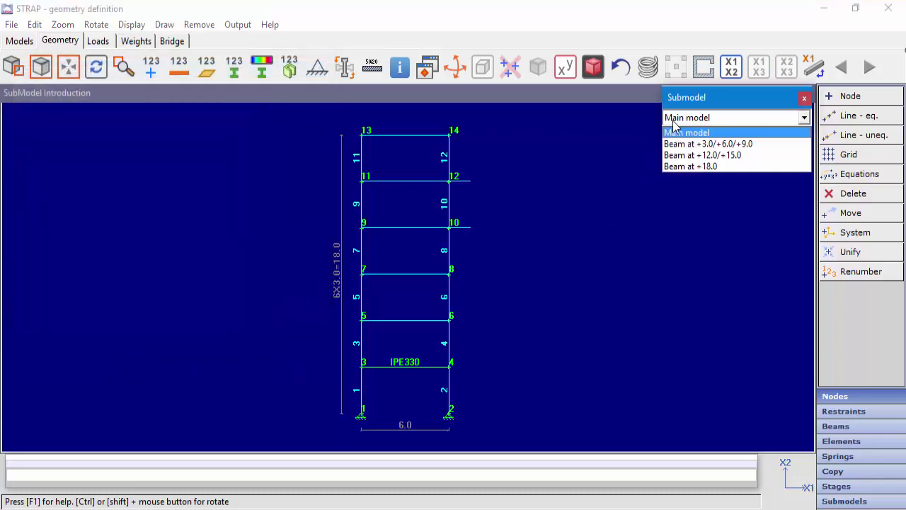
{"action": "left_click", "coordinate": [684, 155]}
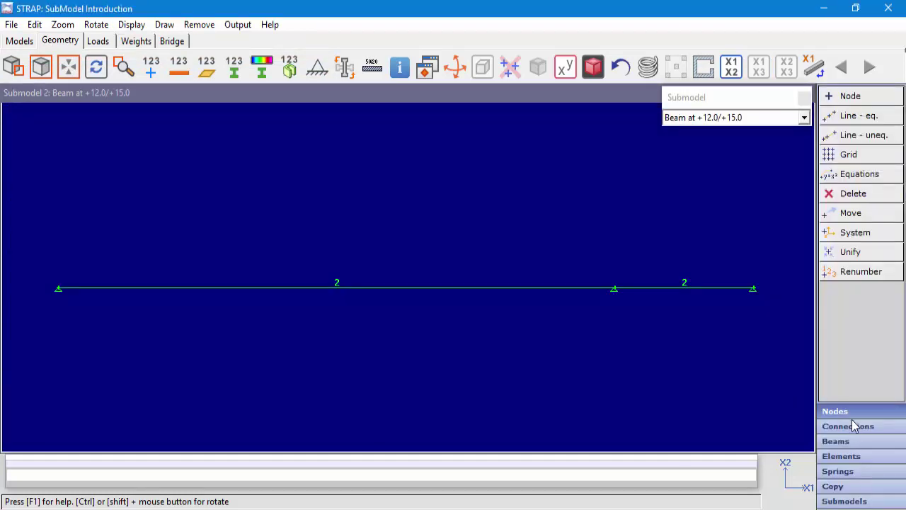
{"action": "left_click", "coordinate": [852, 426]}
{"action": "left_click", "coordinate": [855, 154]}
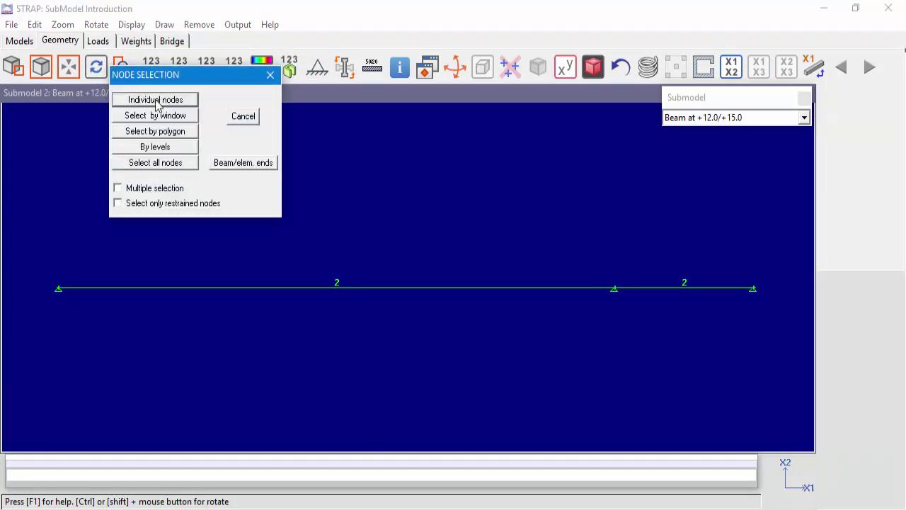
{"action": "left_click", "coordinate": [157, 104]}
{"action": "left_click", "coordinate": [731, 286]}
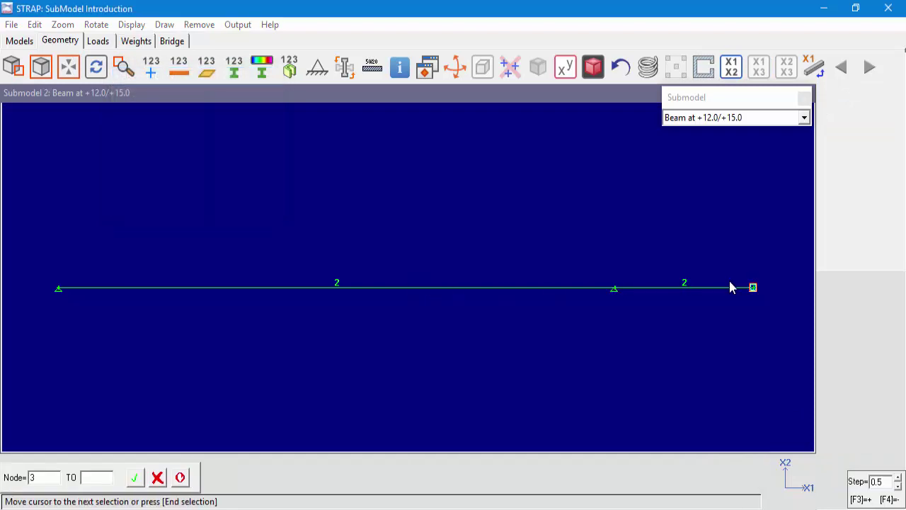
{"action": "left_click", "coordinate": [753, 288]}
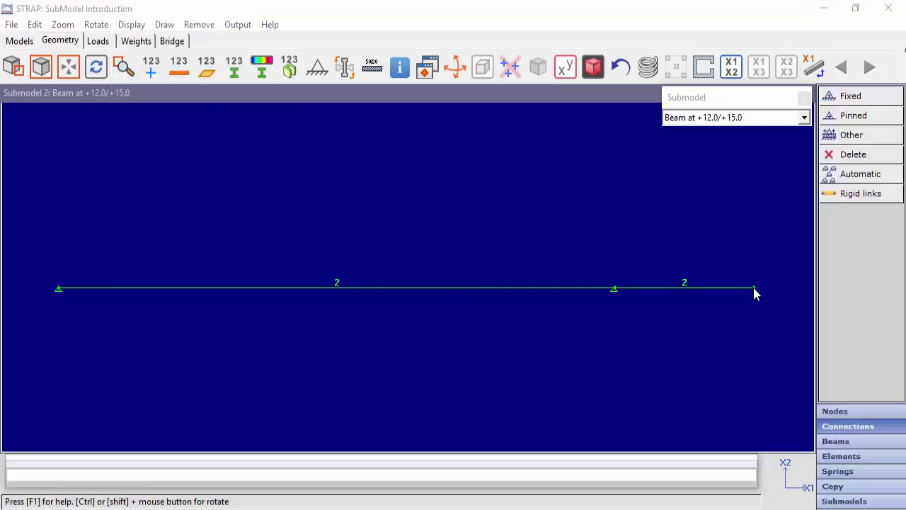
{"action": "left_click", "coordinate": [713, 121]}
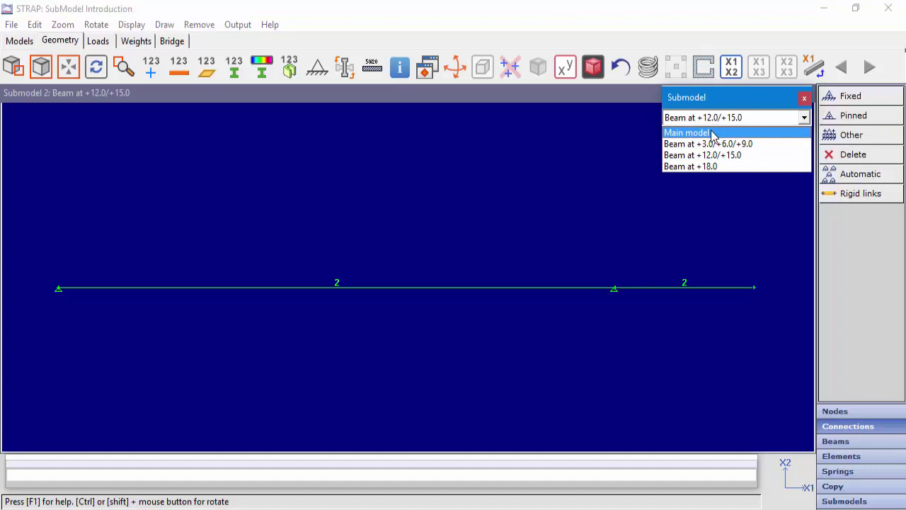
{"action": "left_click", "coordinate": [713, 133]}
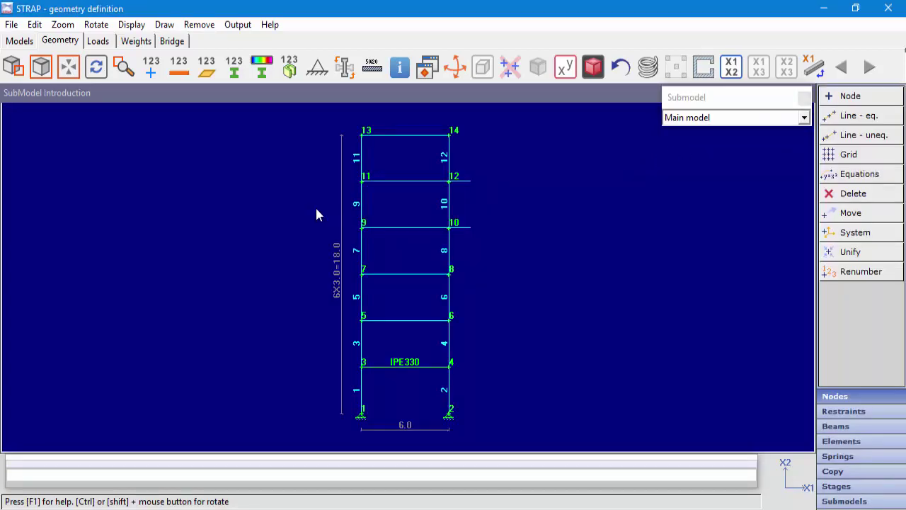
- Switch to loads definition and create a new load case titled "Design" for the main model
{"action": "left_click", "coordinate": [99, 41]}
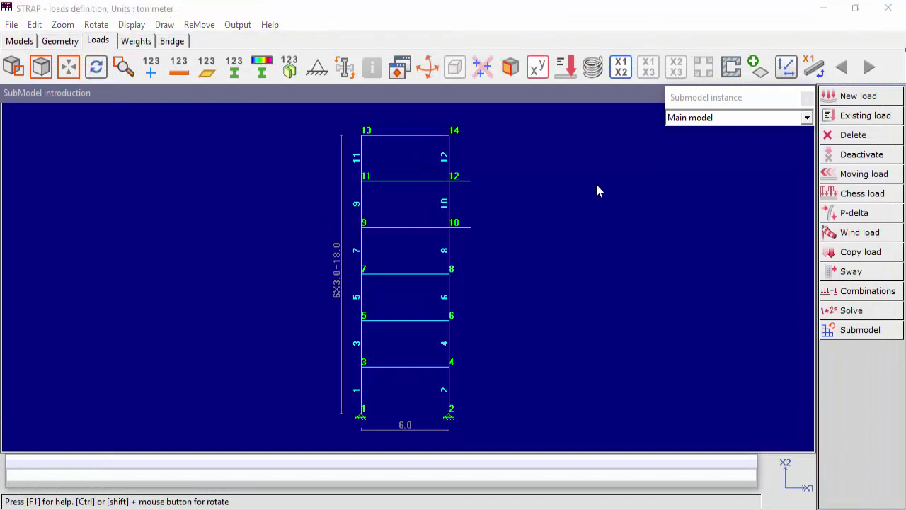
{"action": "left_click", "coordinate": [854, 97]}
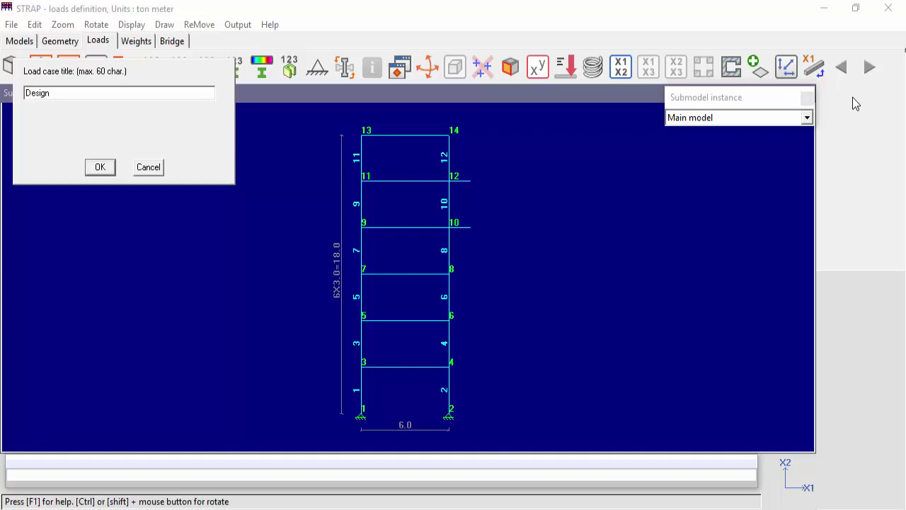
{"action": "left_click", "coordinate": [108, 172]}
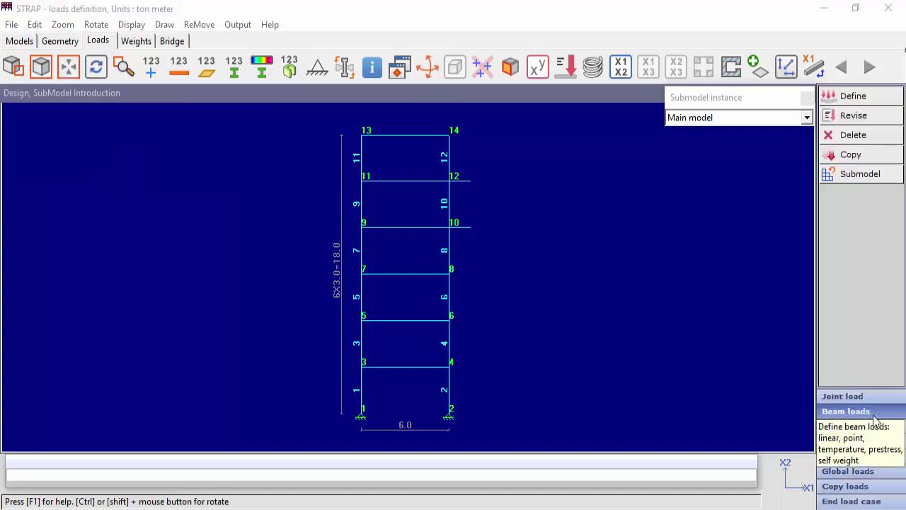
- Apply a uniform global FX2 load of -2.0 ton/m to all beams, including those in submodels, and end the load case
{"action": "left_click", "coordinate": [853, 96]}
{"action": "left_click", "coordinate": [174, 119]}
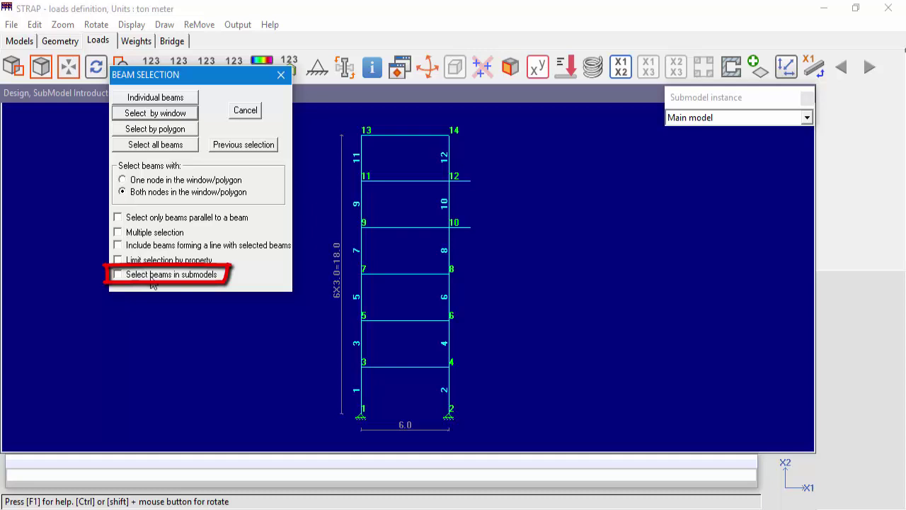
{"action": "left_click", "coordinate": [118, 276]}
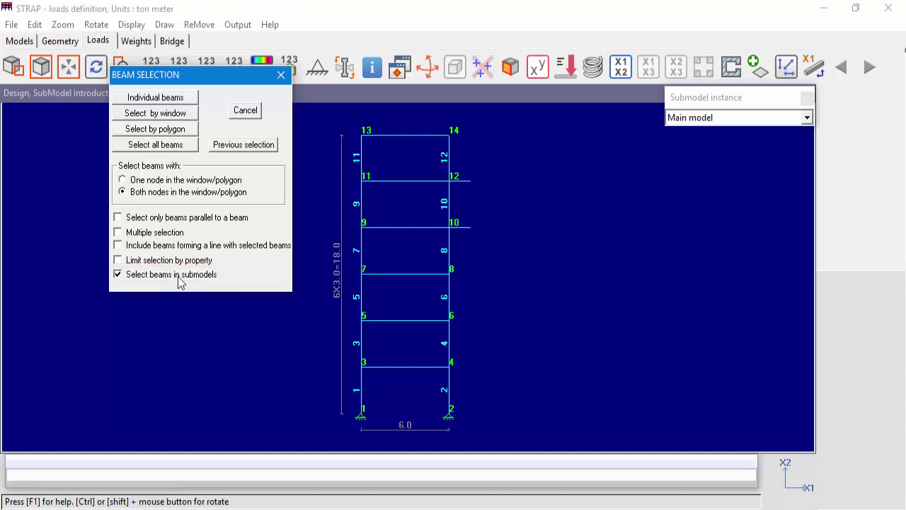
{"action": "left_click", "coordinate": [175, 117]}
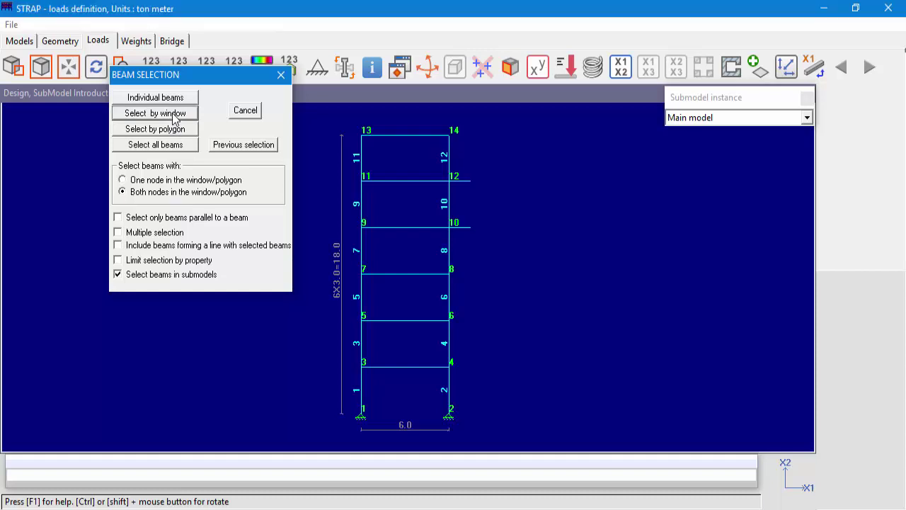
{"action": "left_click", "coordinate": [317, 114]}
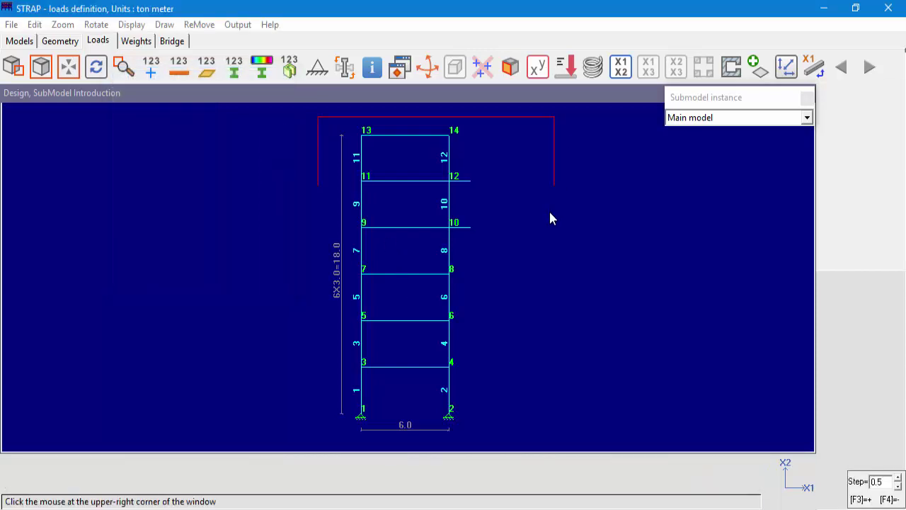
{"action": "left_click", "coordinate": [504, 445]}
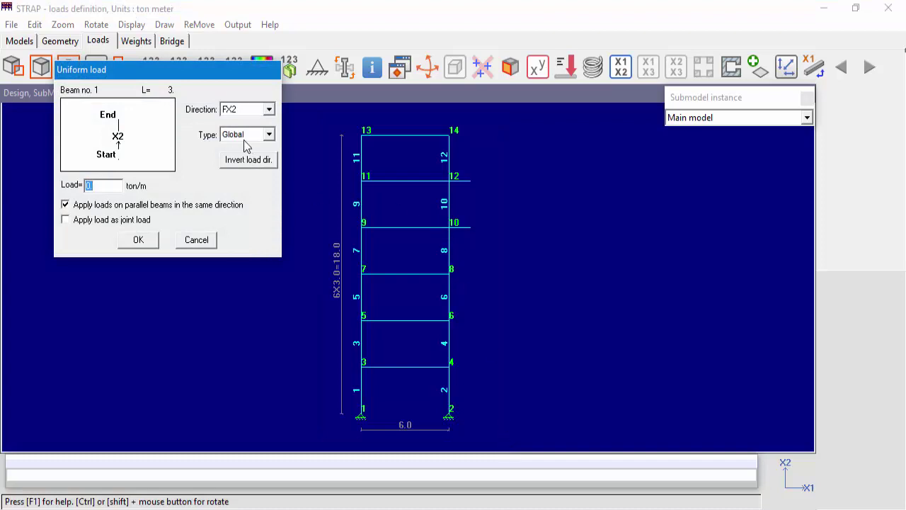
{"action": "type", "text": "-2.0"}
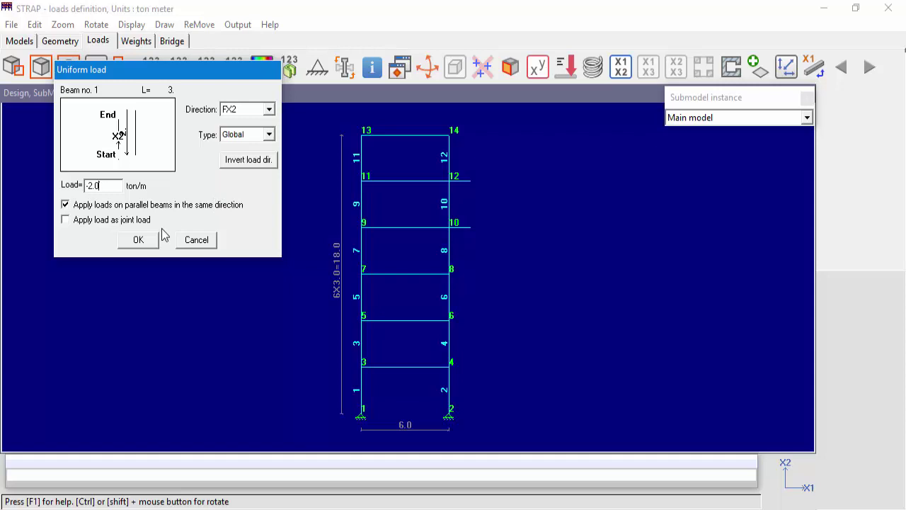
{"action": "left_click", "coordinate": [142, 240]}
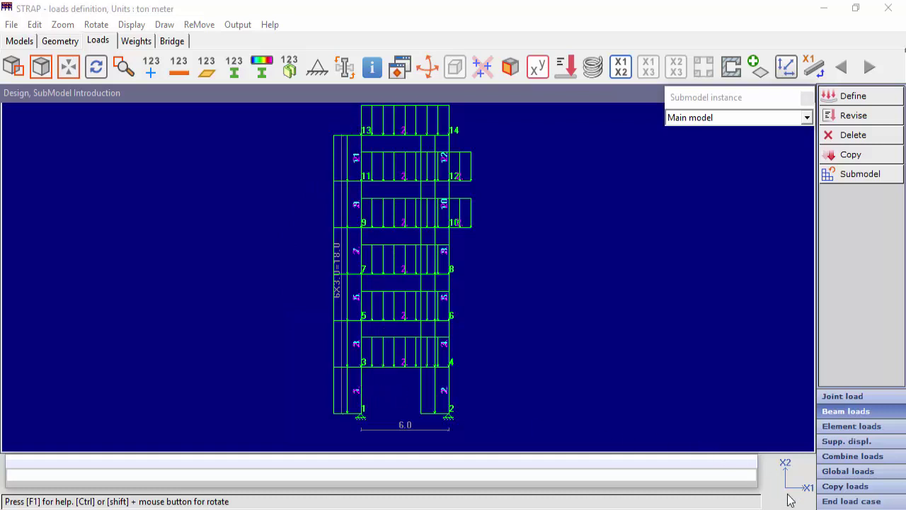
{"action": "left_click", "coordinate": [844, 501]}
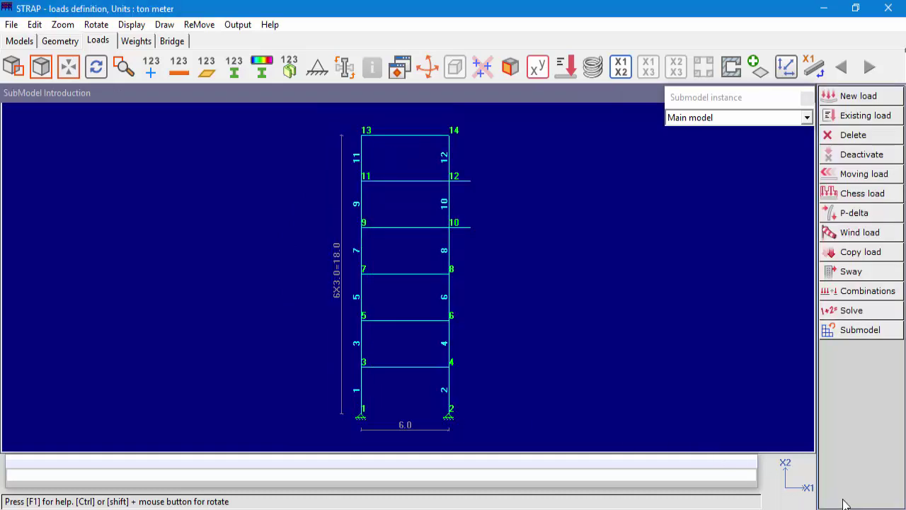
- Create a new load case titled "Live" in the submodel instance "Beam at +3.0/+6.0/+9.0"
{"action": "left_click", "coordinate": [750, 119]}
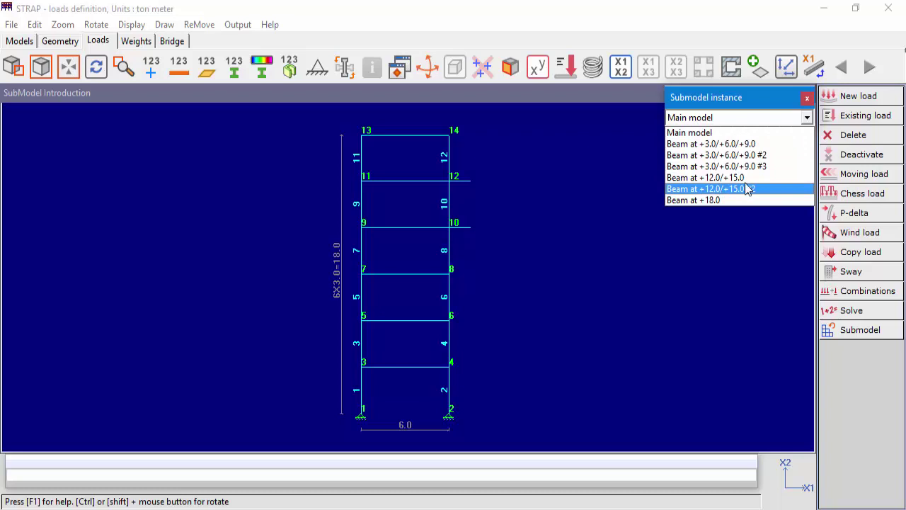
{"action": "left_click", "coordinate": [732, 144]}
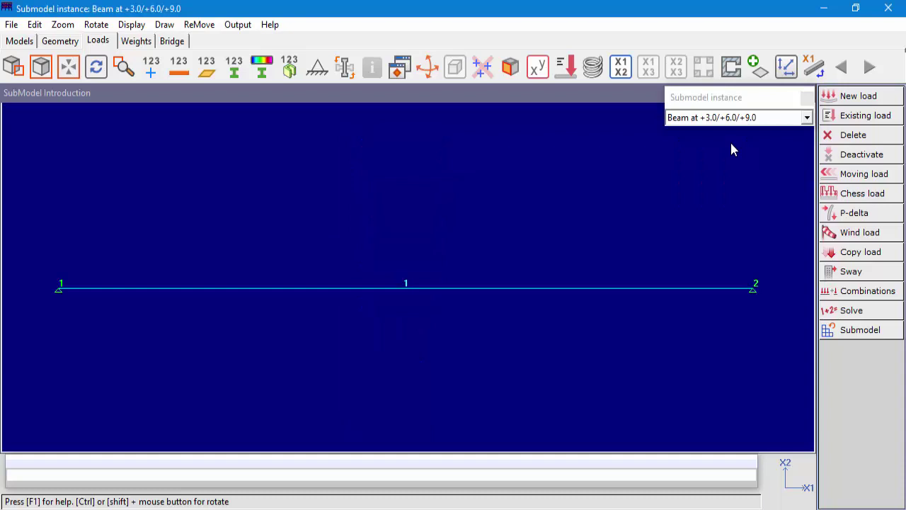
{"action": "left_click", "coordinate": [854, 98]}
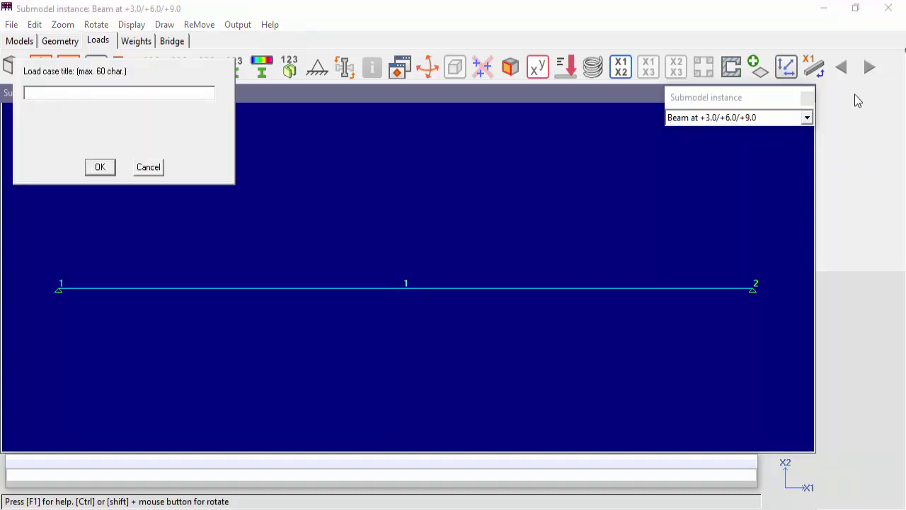
{"action": "type", "text": "Live"}
{"action": "key", "text": "Return"}
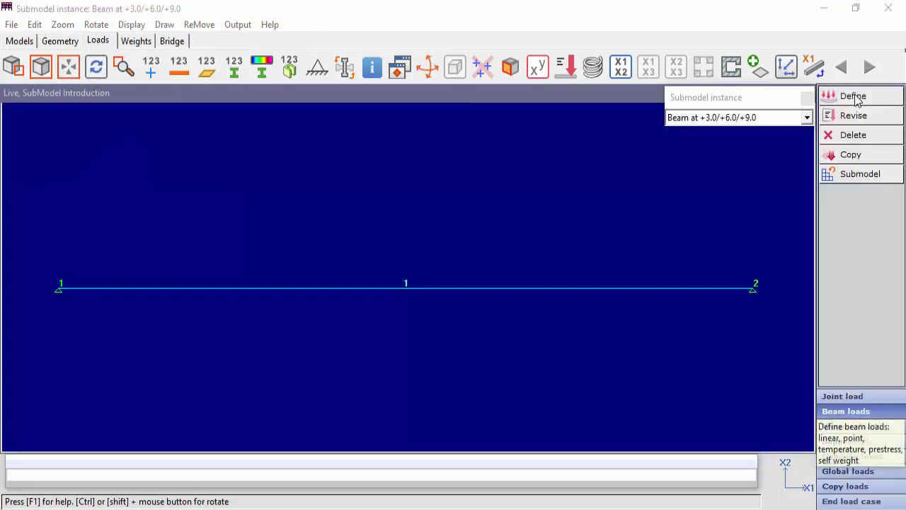
- Apply a uniform global FX2 load of -2.0 ton/m to the submodel beam in all submodel instances, and return to the main model
{"action": "left_click", "coordinate": [853, 97]}
{"action": "left_click", "coordinate": [176, 124]}
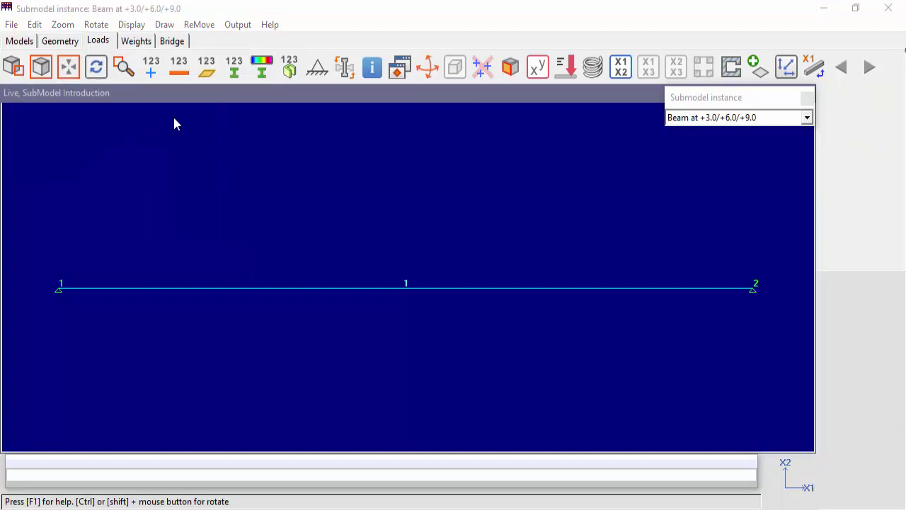
{"action": "left_click", "coordinate": [157, 95]}
{"action": "left_click", "coordinate": [416, 296]}
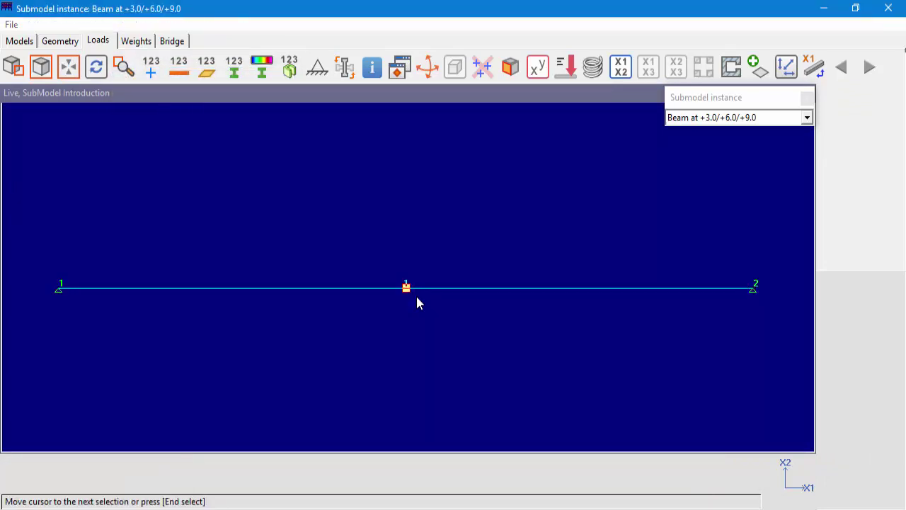
{"action": "right_click", "coordinate": [416, 303]}
{"action": "type", "text": "-2.0"}
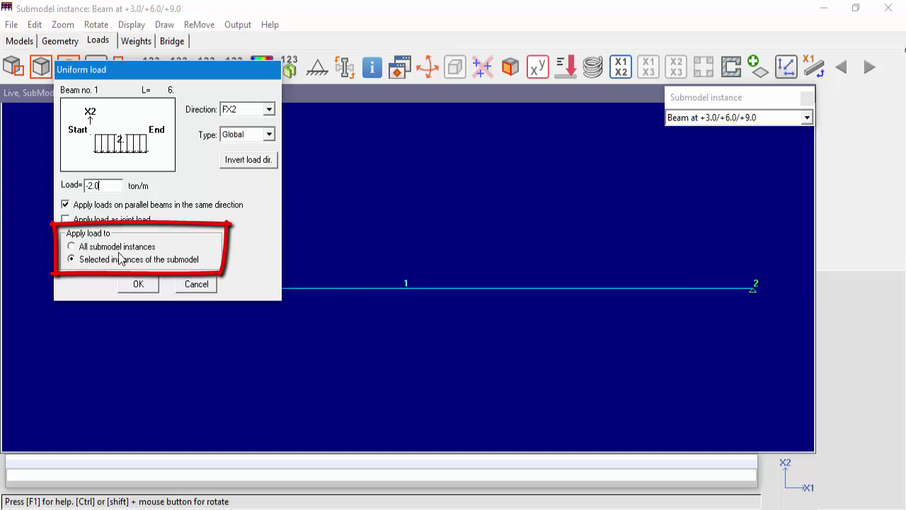
{"action": "left_click", "coordinate": [72, 247]}
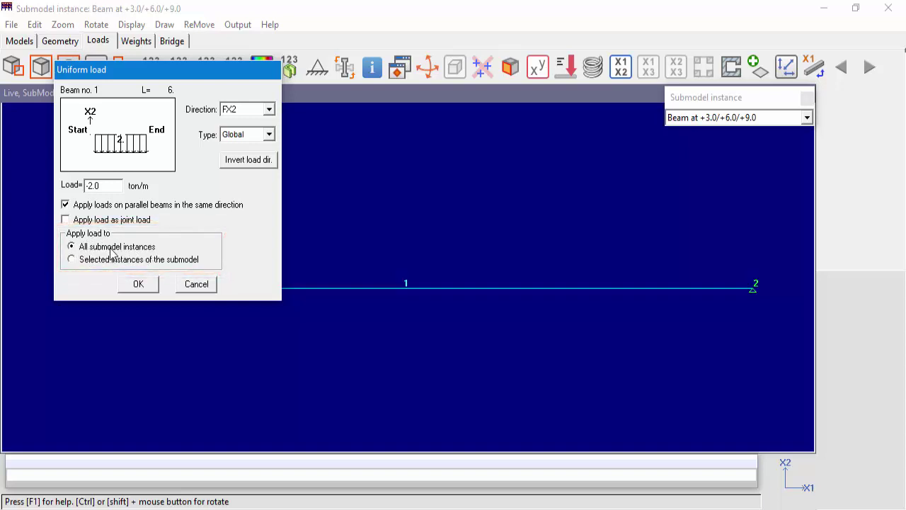
{"action": "left_click", "coordinate": [141, 286]}
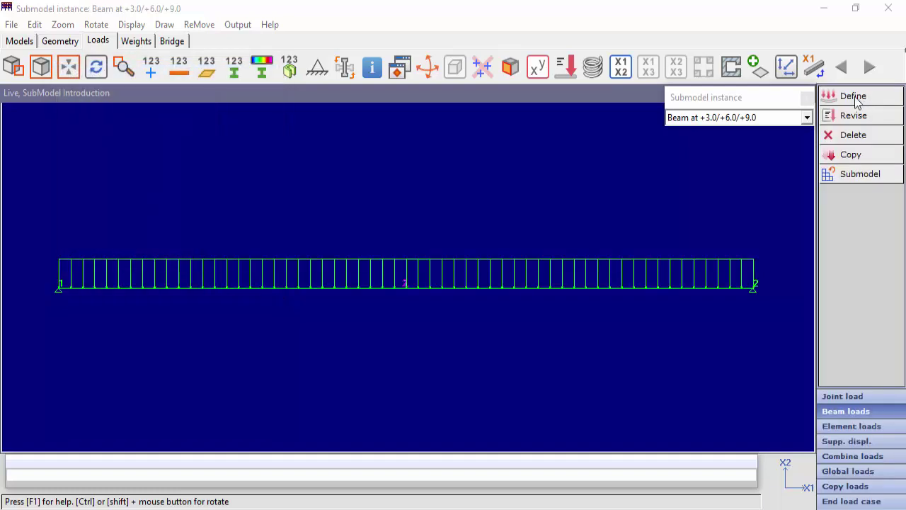
{"action": "left_click", "coordinate": [741, 119]}
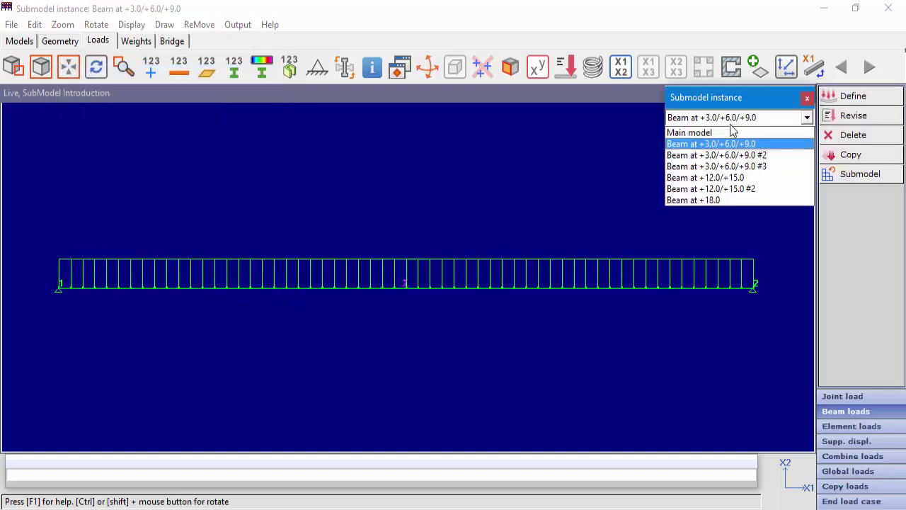
{"action": "left_click", "coordinate": [720, 130]}
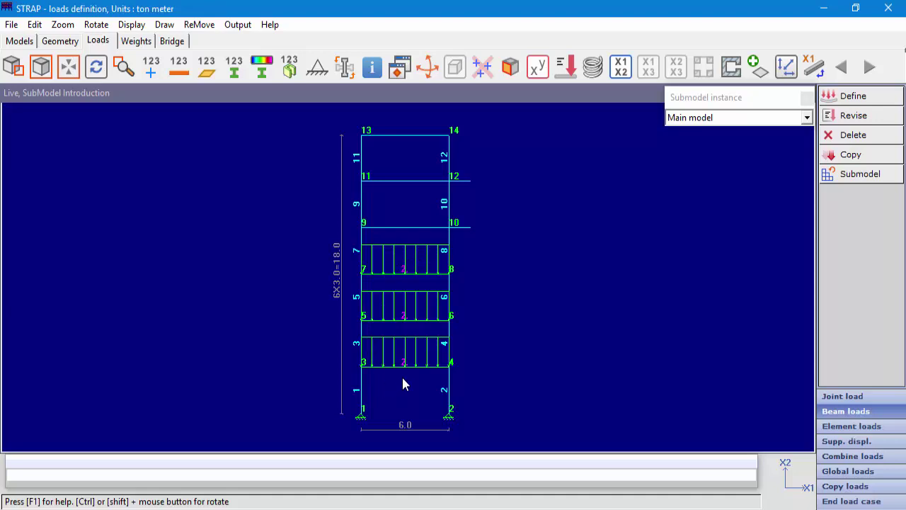
- End the "Live" load case and solve the model with the Regular method without saving the stiffness matrix
{"action": "left_click", "coordinate": [830, 503]}
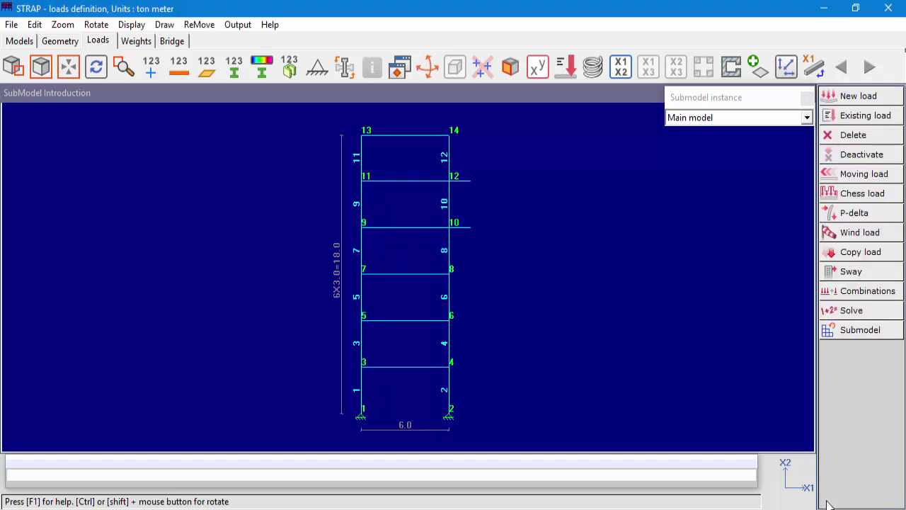
{"action": "left_click", "coordinate": [842, 311]}
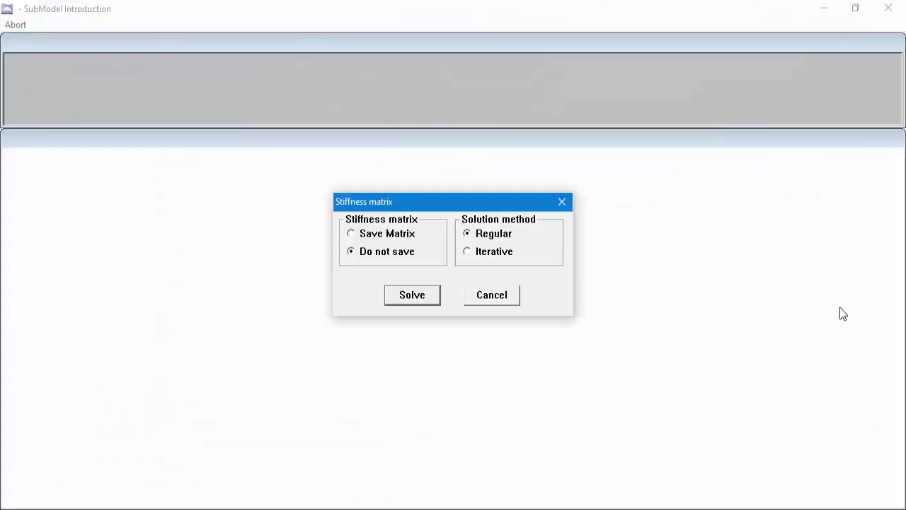
{"action": "left_click", "coordinate": [414, 298]}
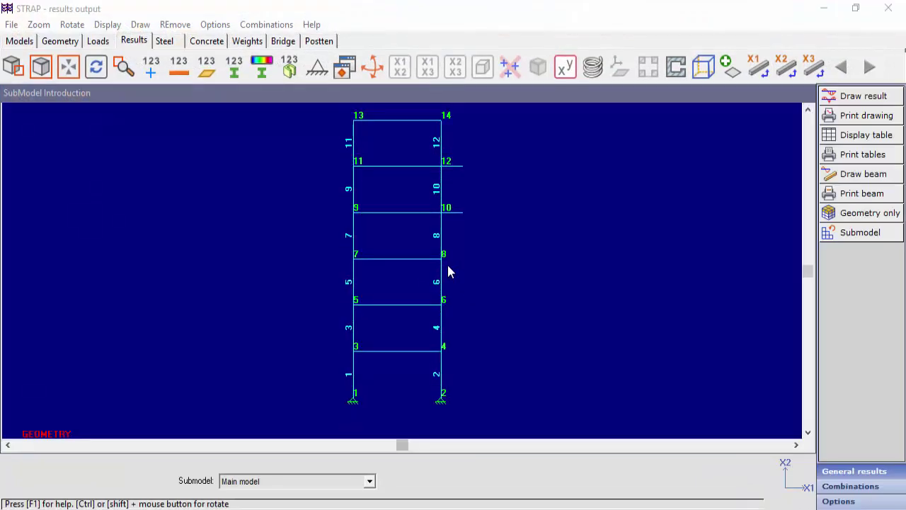
- Display the M3 beam result diagram for load case "1 - Design" and examine the moments at the cantilevered upper storeys
{"action": "left_click", "coordinate": [853, 99]}
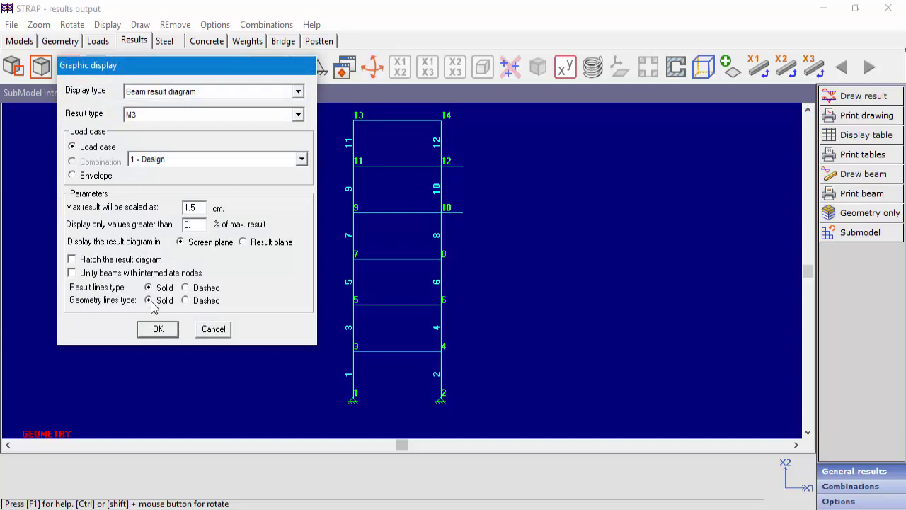
{"action": "left_click", "coordinate": [158, 329]}
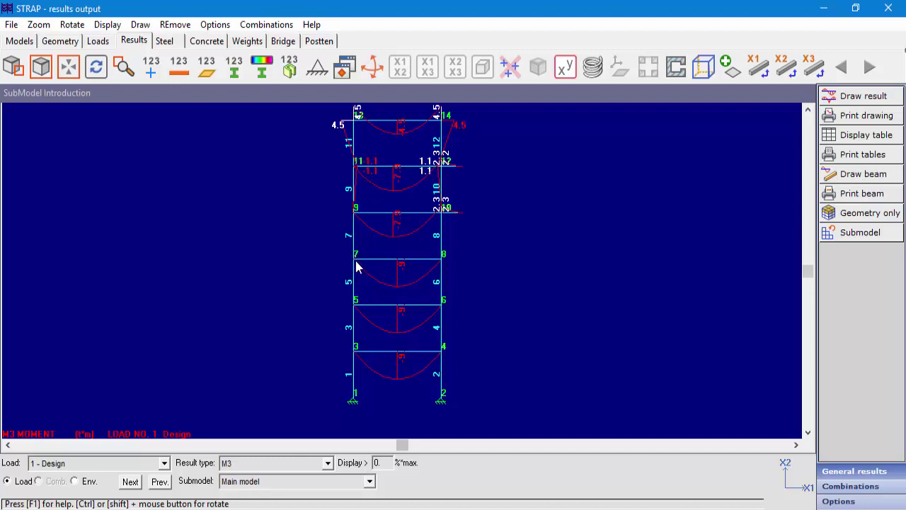
{"action": "middle_click_drag", "start_coordinate": [384, 219], "coordinate": [380, 318]}
{"action": "scroll", "coordinate": [396, 268], "scroll_direction": "up", "scroll_amount": 3}
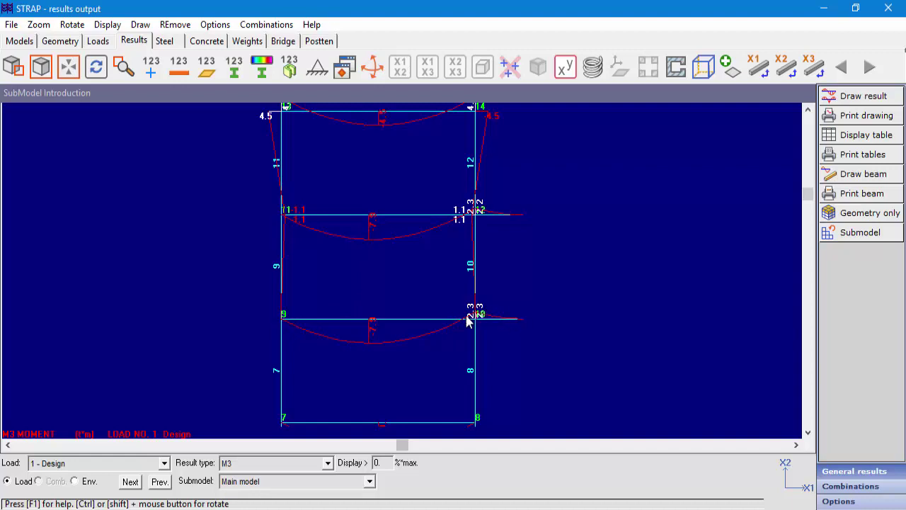
- Examine the M3 moment diagram in the top storeys of the frame for load case "1 - Design"
{"action": "middle_click_drag", "start_coordinate": [364, 212], "coordinate": [359, 347]}
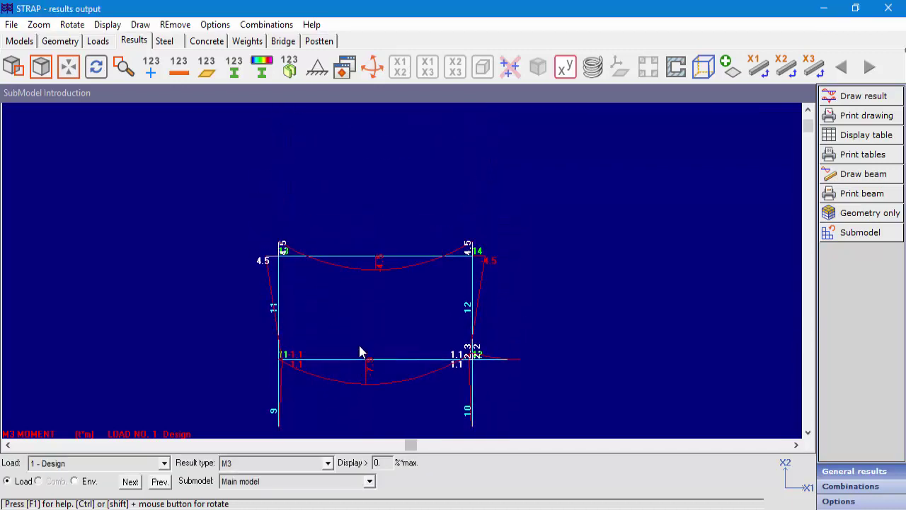
{"action": "scroll", "coordinate": [358, 327], "scroll_direction": "up", "scroll_amount": 1}
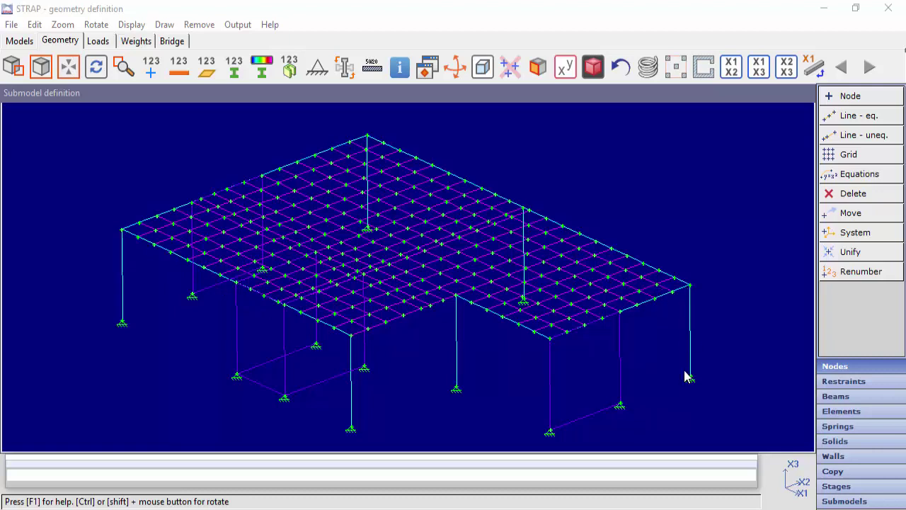
- View the single-storey slab, column and wall model in solid rendering and return to the wireframe display
{"action": "left_click", "coordinate": [594, 67]}
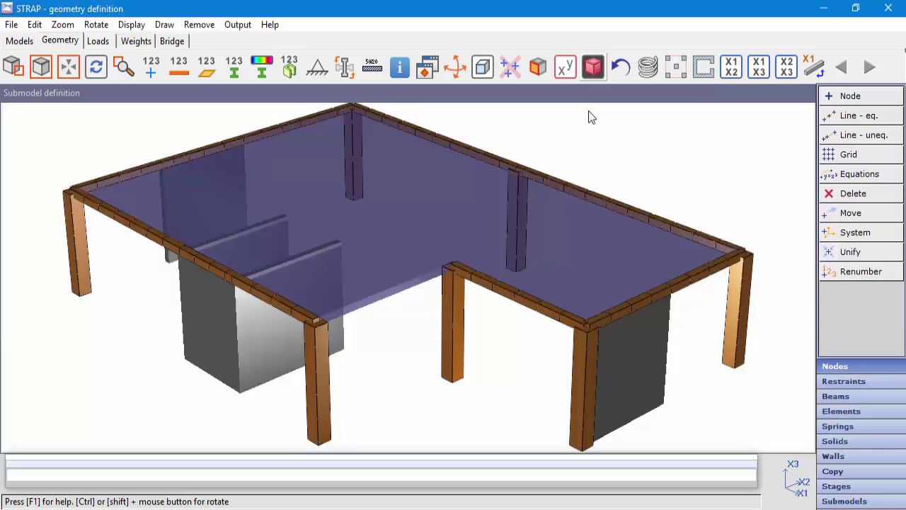
{"action": "scroll", "coordinate": [463, 301], "scroll_direction": "down", "scroll_amount": 2}
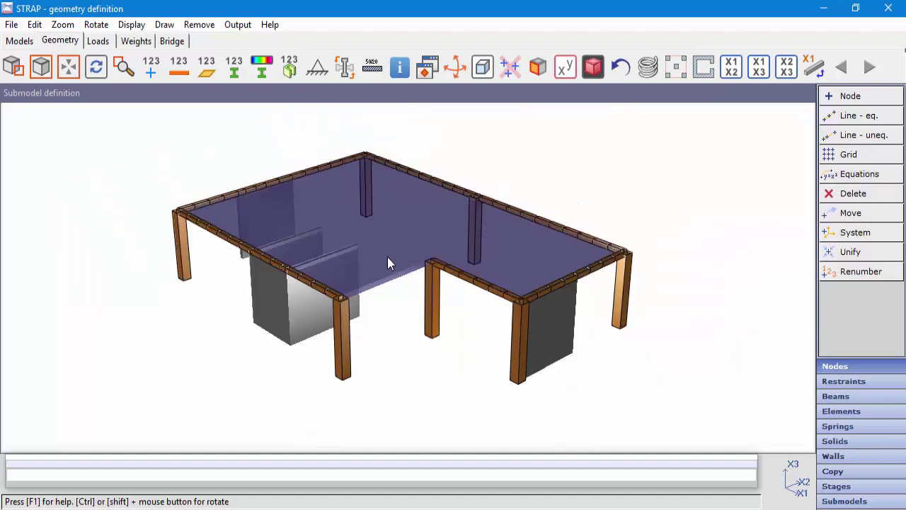
{"action": "left_click", "coordinate": [593, 67]}
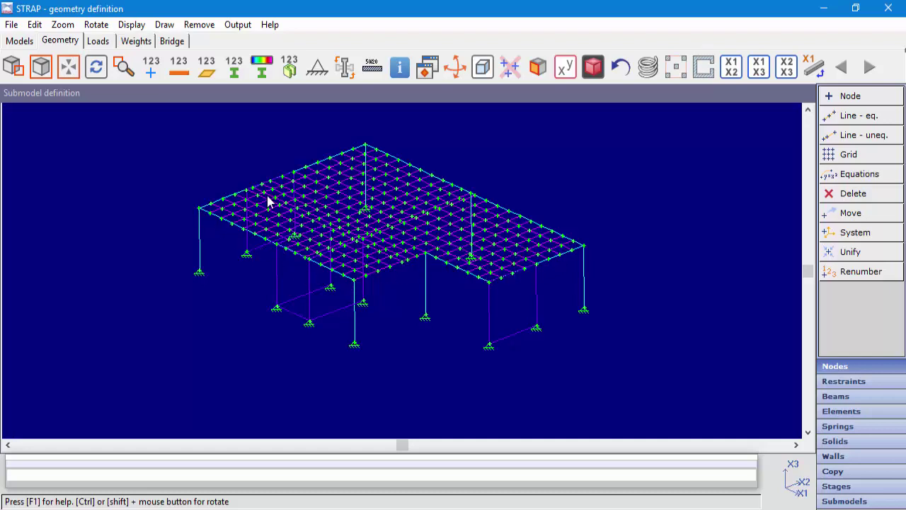
- Create a new submodel named "Slab" from part of the current model, selecting the nodes at X3 level 3.00
{"action": "left_click", "coordinate": [845, 501]}
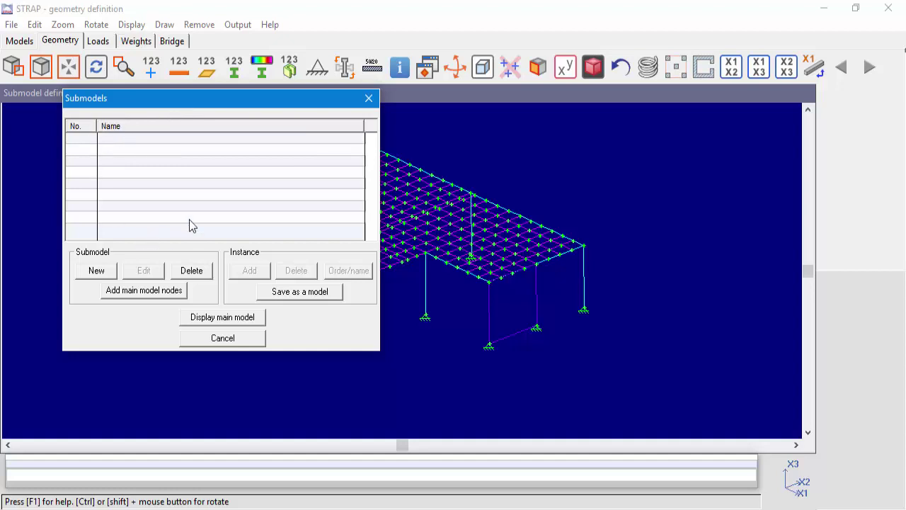
{"action": "left_click", "coordinate": [85, 276]}
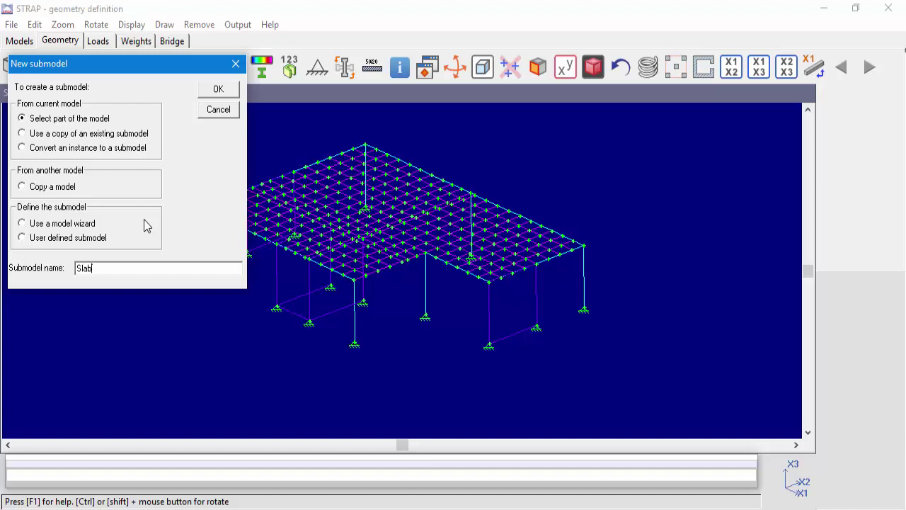
{"action": "left_click", "coordinate": [217, 92]}
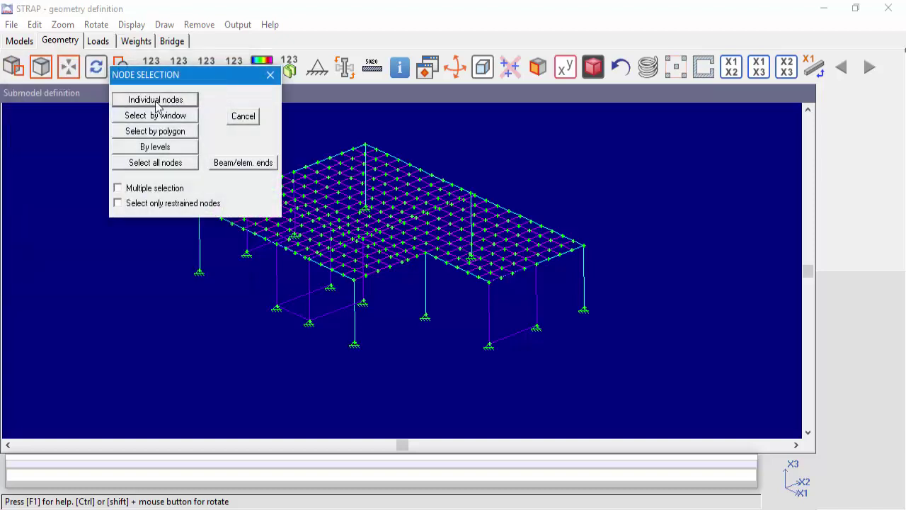
{"action": "left_click", "coordinate": [173, 151]}
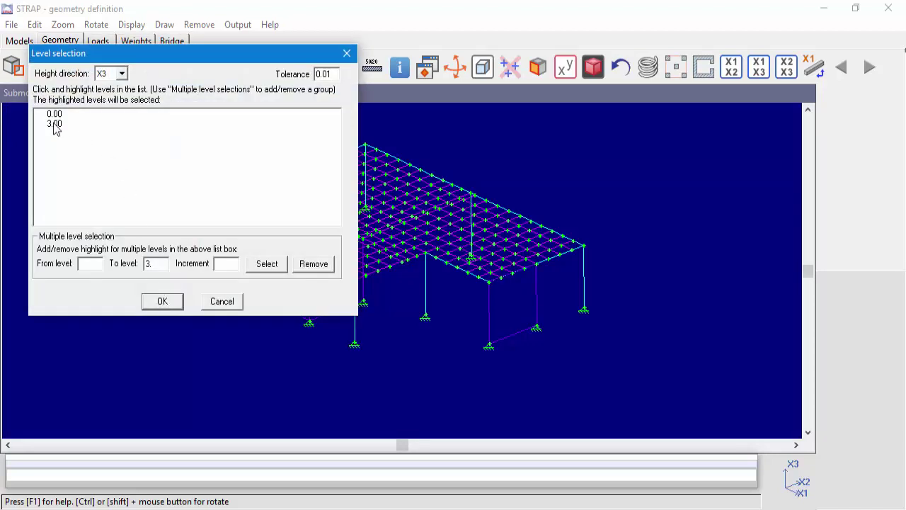
{"action": "left_click", "coordinate": [54, 125]}
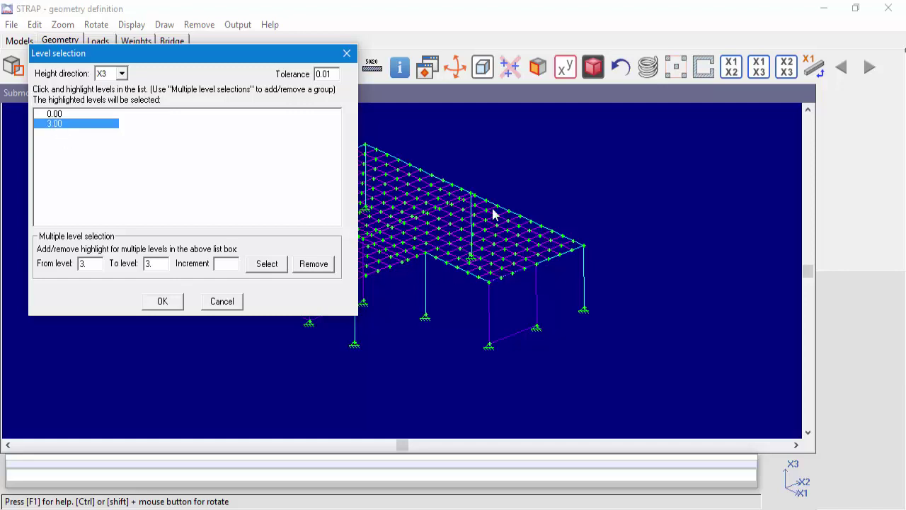
{"action": "left_click", "coordinate": [157, 302]}
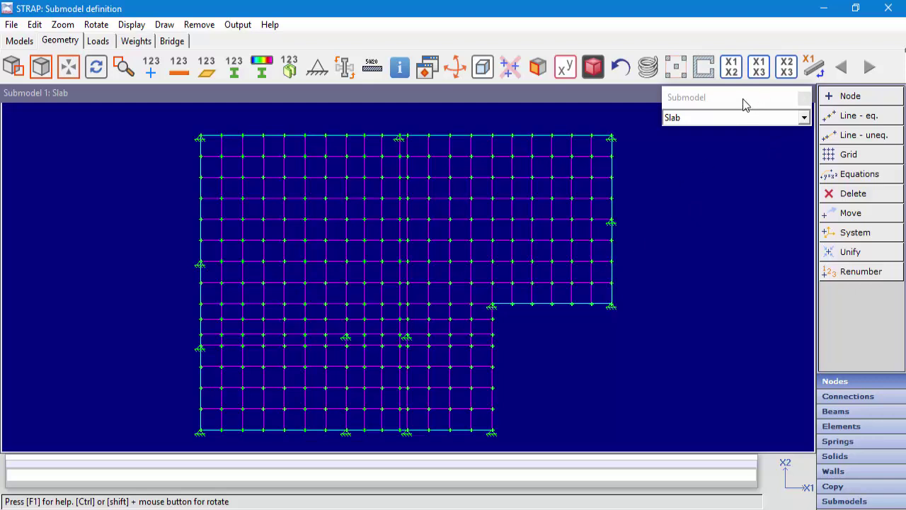
- Display the outlines of the supporting columns and walls on the Slab submodel plan
{"action": "left_click", "coordinate": [742, 98]}
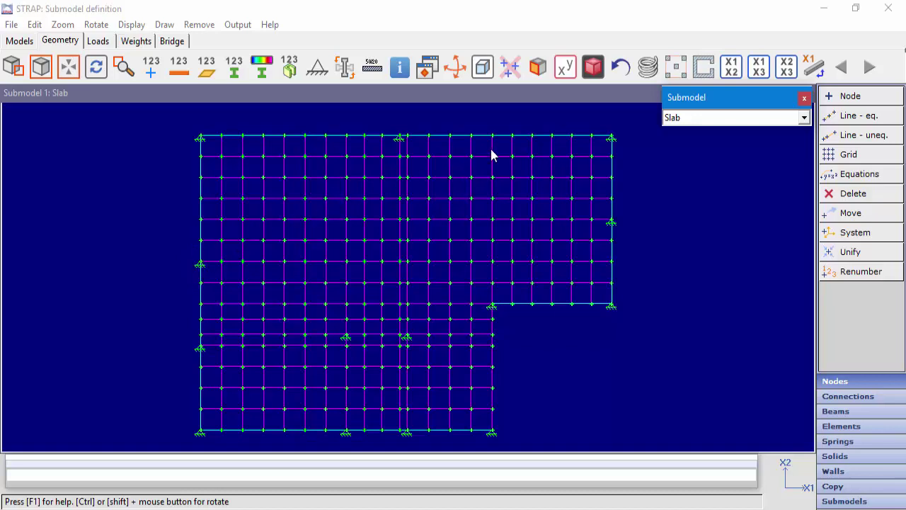
{"action": "left_click", "coordinate": [702, 70]}
{"action": "left_click", "coordinate": [702, 70]}
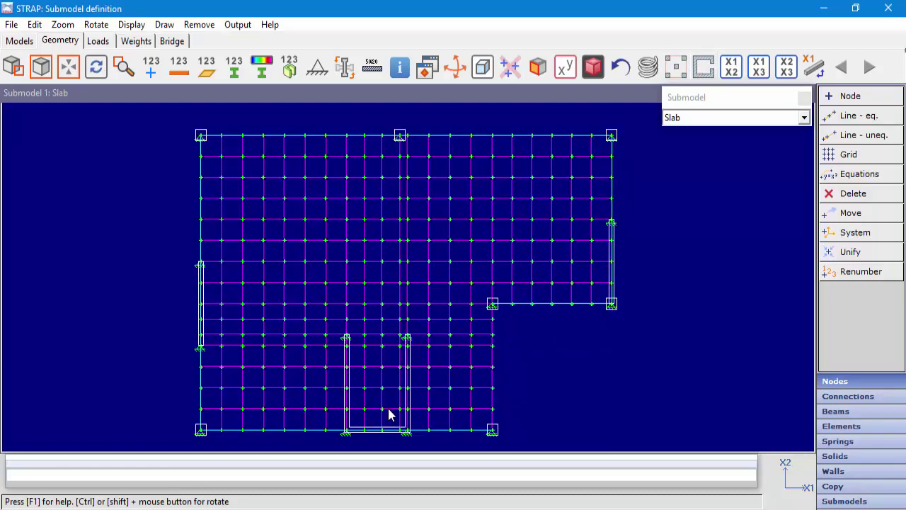
- Return to the main model and temporarily display the node numbers to check which nodes it retains
{"action": "left_click", "coordinate": [690, 118]}
{"action": "left_click", "coordinate": [692, 128]}
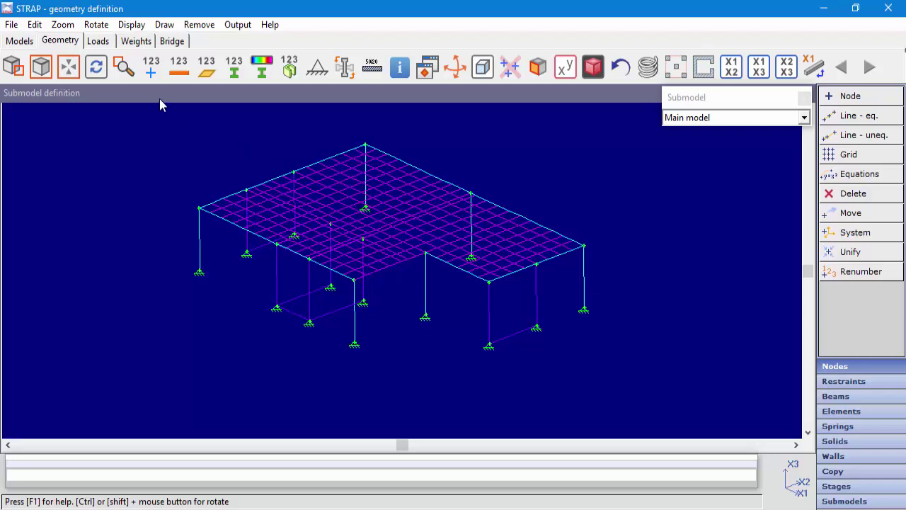
{"action": "left_click", "coordinate": [151, 69]}
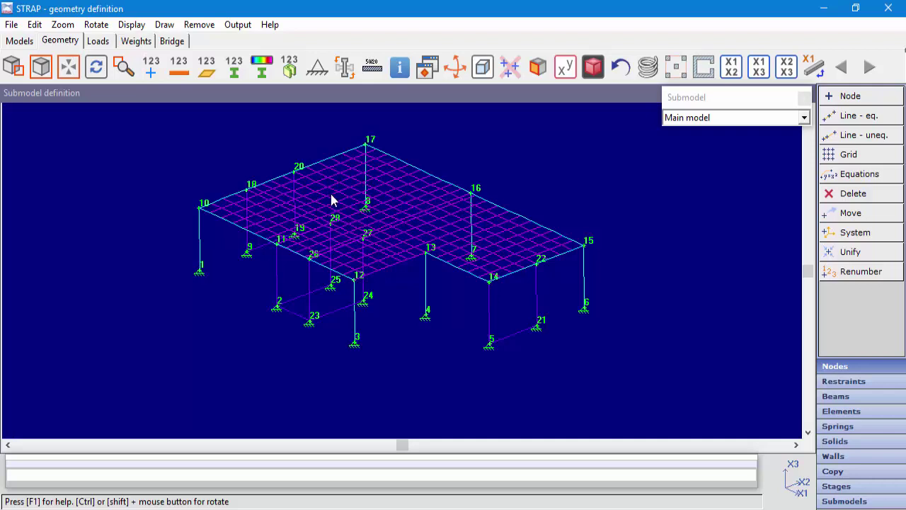
{"action": "left_click", "coordinate": [151, 71]}
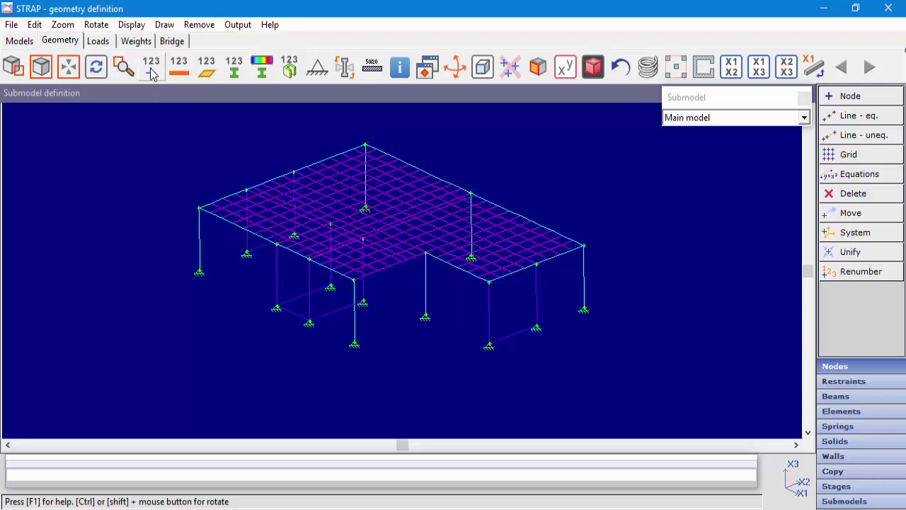
- In the Slab submodel, assign connections transferring X1, X2 and X3 translation and X3 rotation to all restrained nodes
{"action": "left_click", "coordinate": [678, 119]}
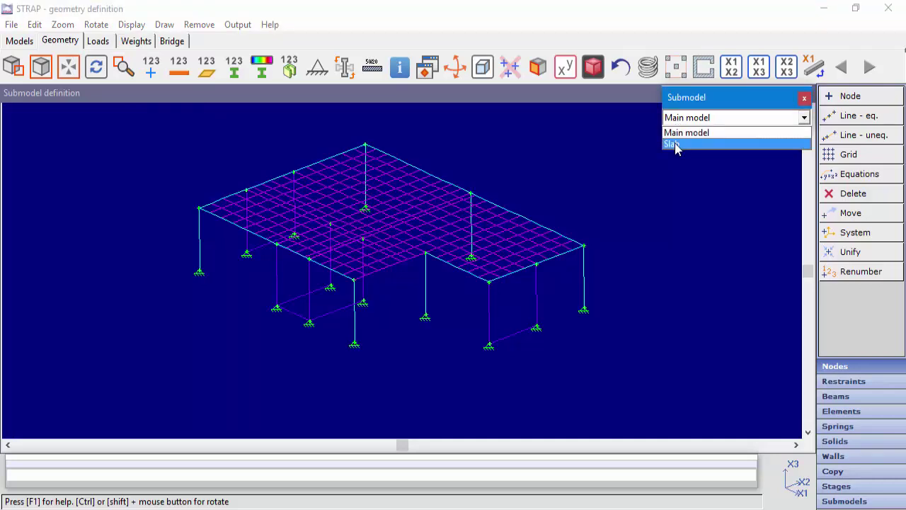
{"action": "left_click", "coordinate": [671, 143]}
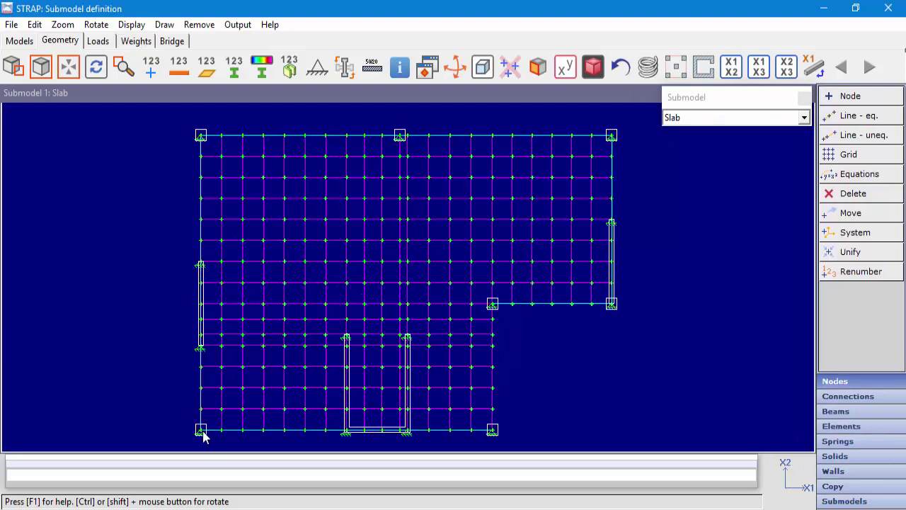
{"action": "left_click", "coordinate": [849, 398]}
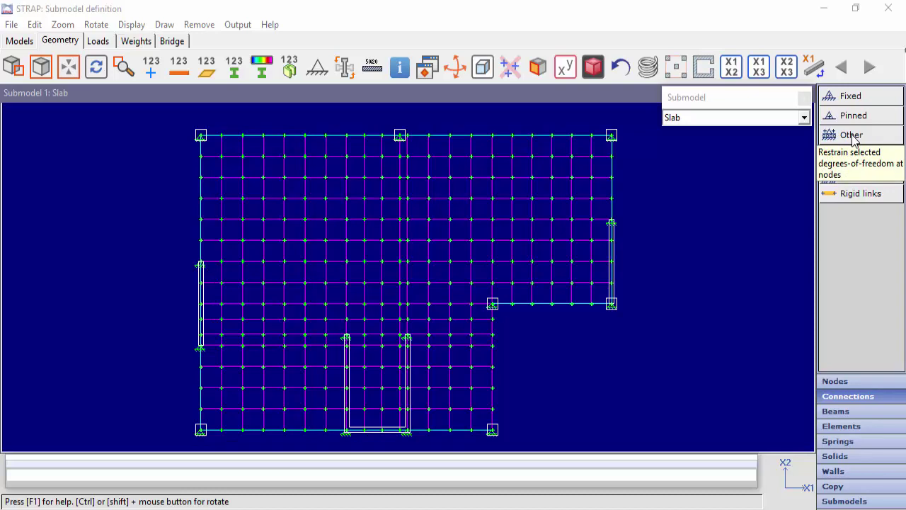
{"action": "left_click", "coordinate": [855, 141]}
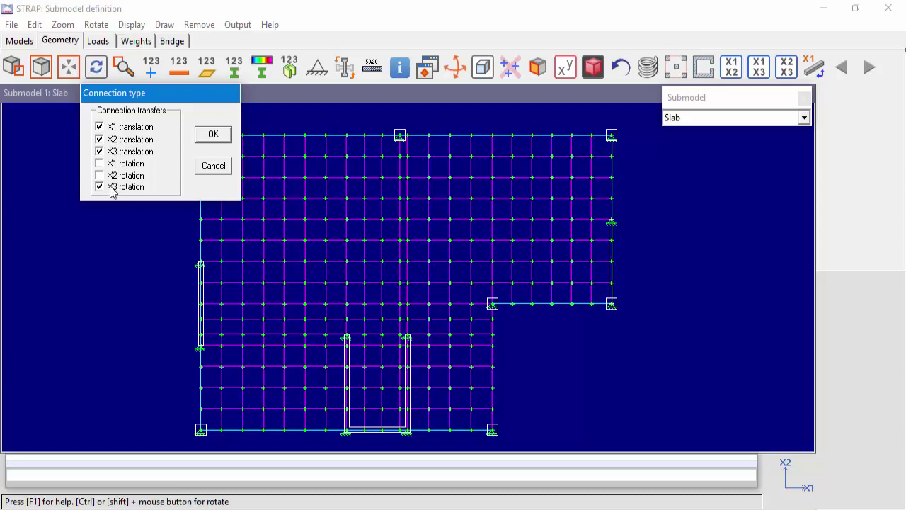
{"action": "left_click", "coordinate": [222, 139]}
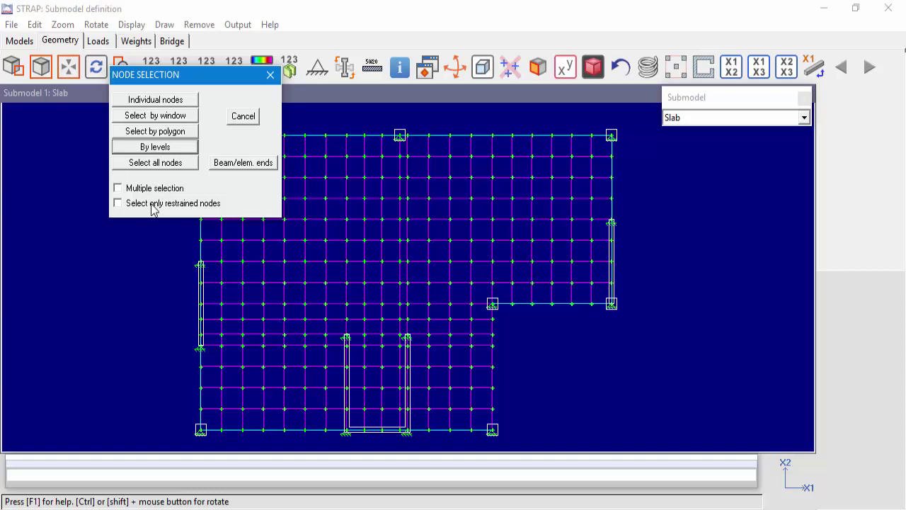
{"action": "left_click", "coordinate": [118, 204]}
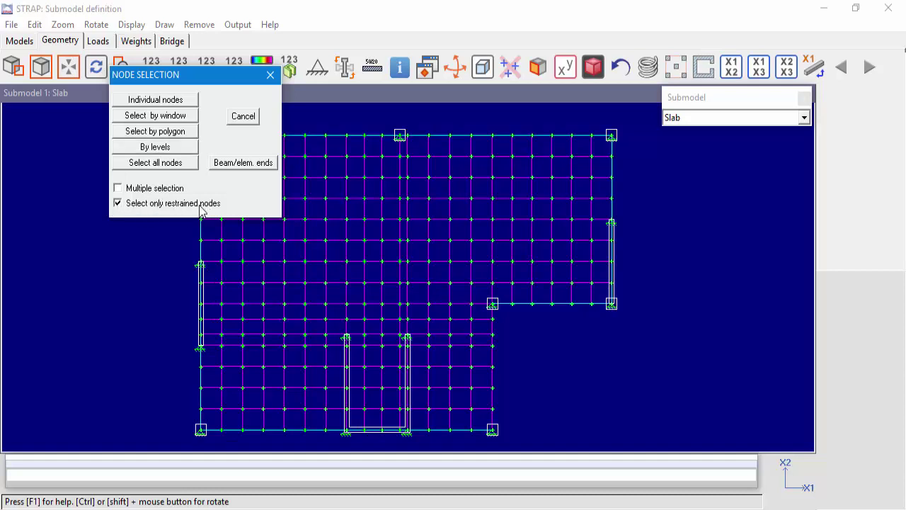
{"action": "left_click", "coordinate": [168, 167]}
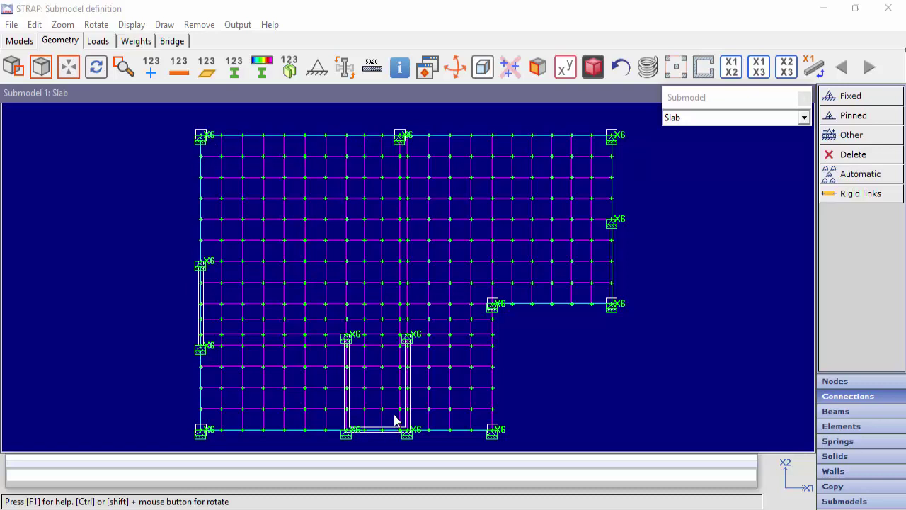
- Return to the main model and copy its columns and walls upward in 3 copies, offset from a corner column's base to its top at node 10
{"action": "left_click", "coordinate": [704, 118]}
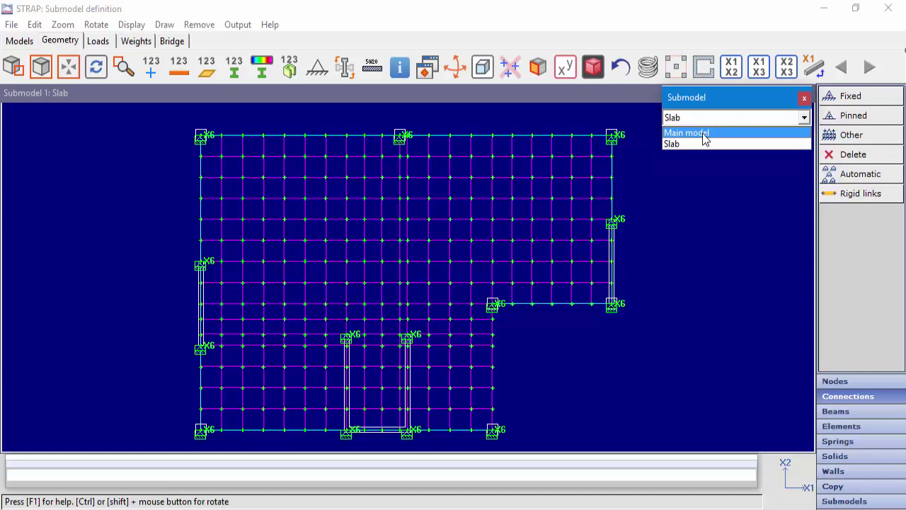
{"action": "left_click", "coordinate": [702, 132]}
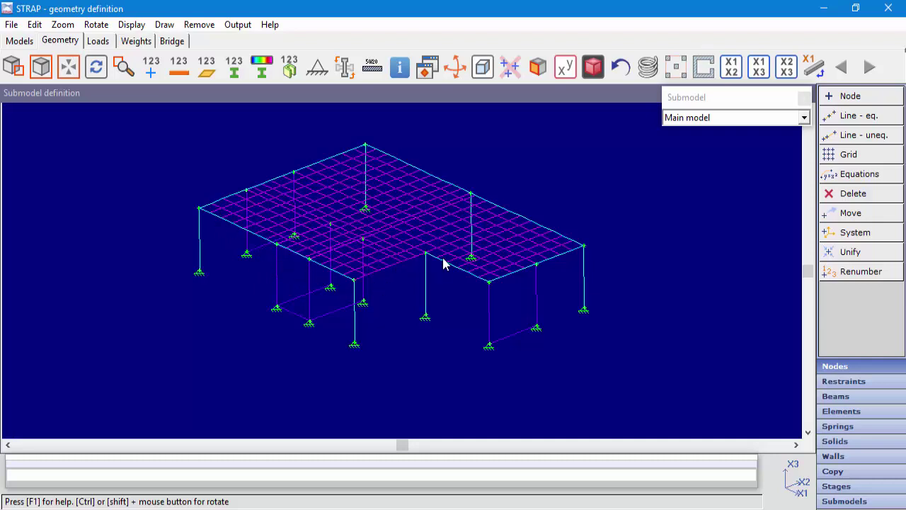
{"action": "left_click", "coordinate": [835, 473]}
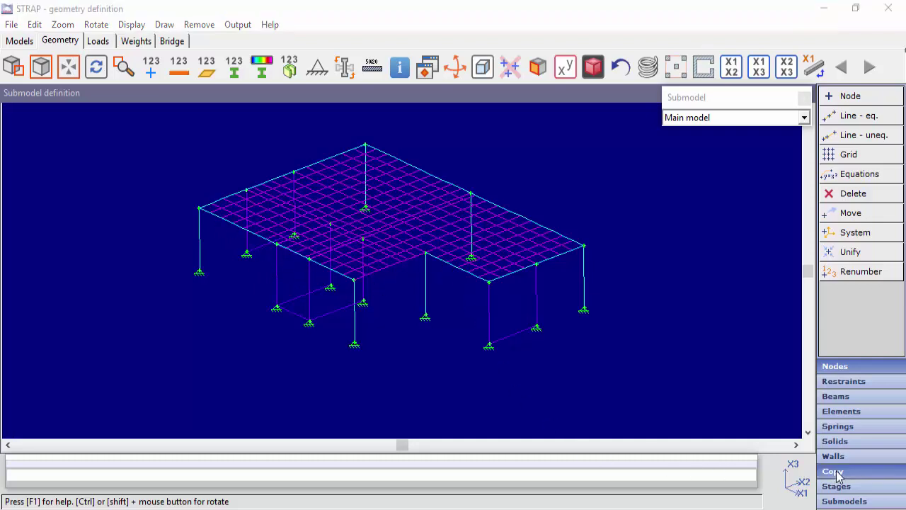
{"action": "left_click", "coordinate": [849, 96]}
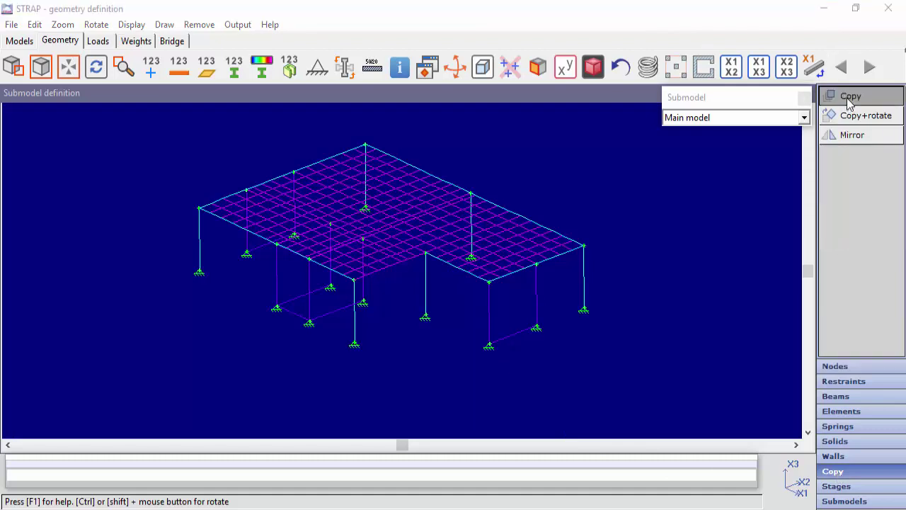
{"action": "left_click", "coordinate": [155, 115]}
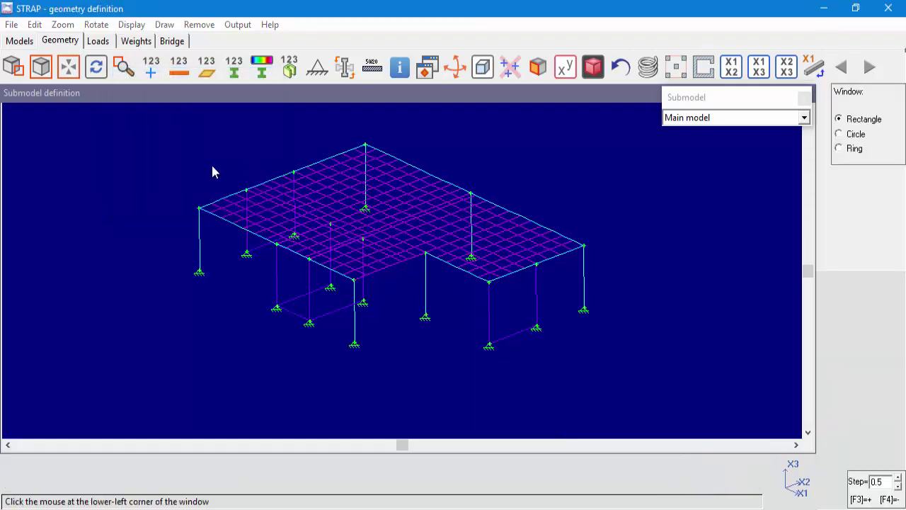
{"action": "left_click", "coordinate": [152, 128]}
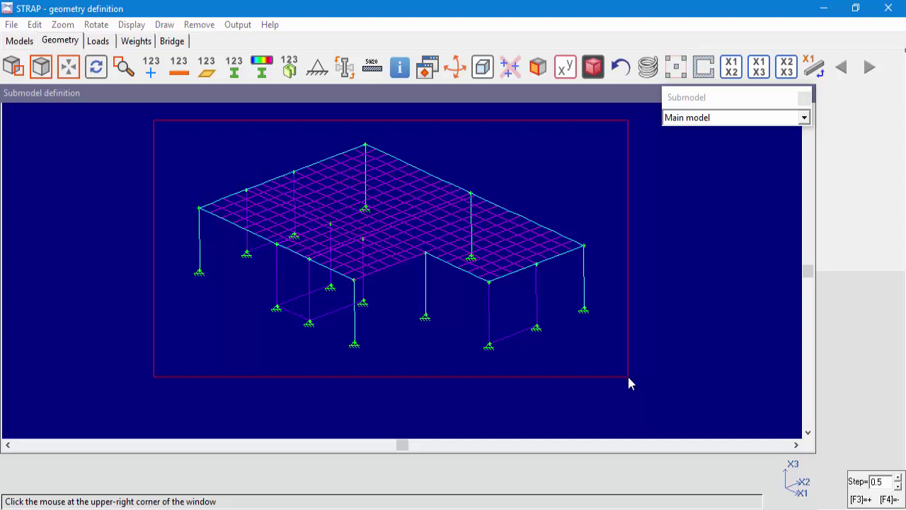
{"action": "left_click", "coordinate": [630, 383]}
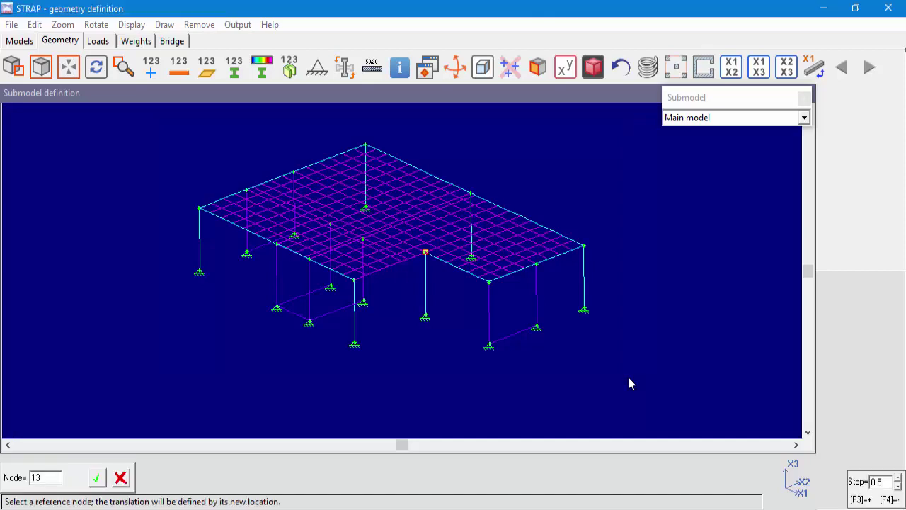
{"action": "left_click", "coordinate": [208, 288]}
{"action": "left_click", "coordinate": [142, 156]}
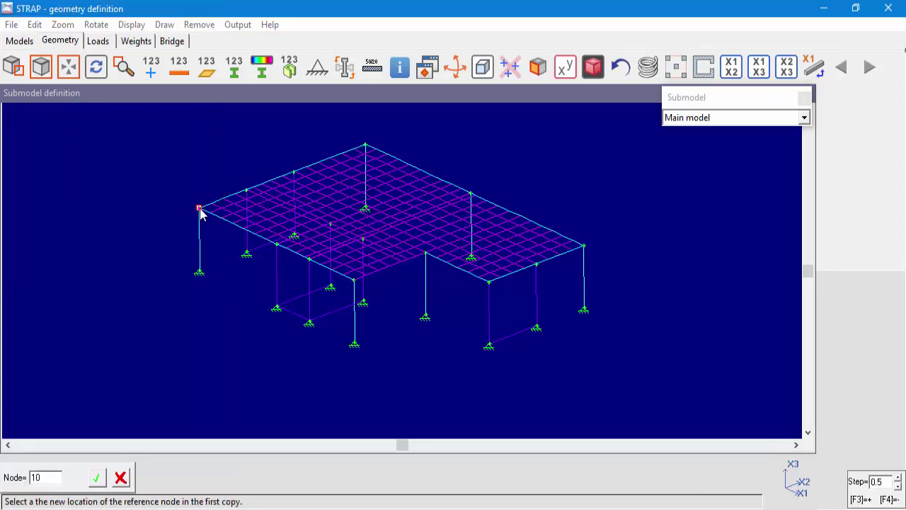
{"action": "left_click", "coordinate": [201, 211]}
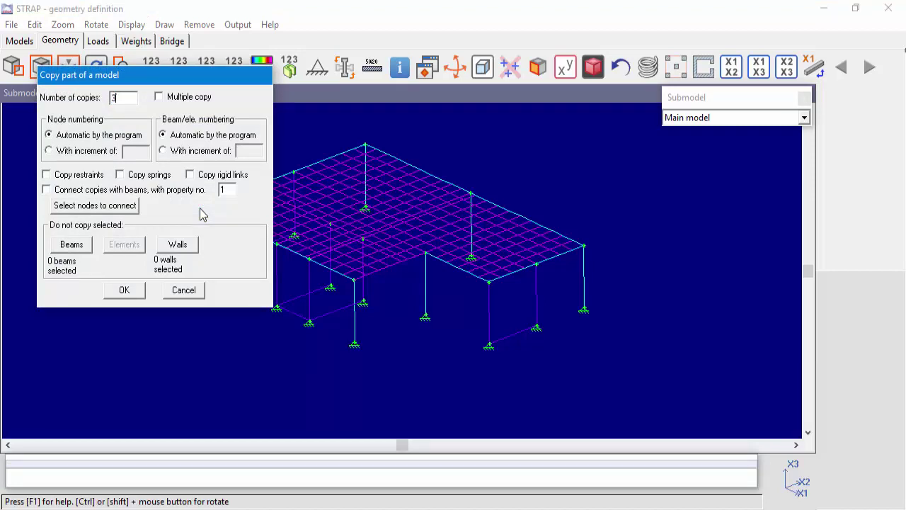
{"action": "left_click", "coordinate": [134, 292]}
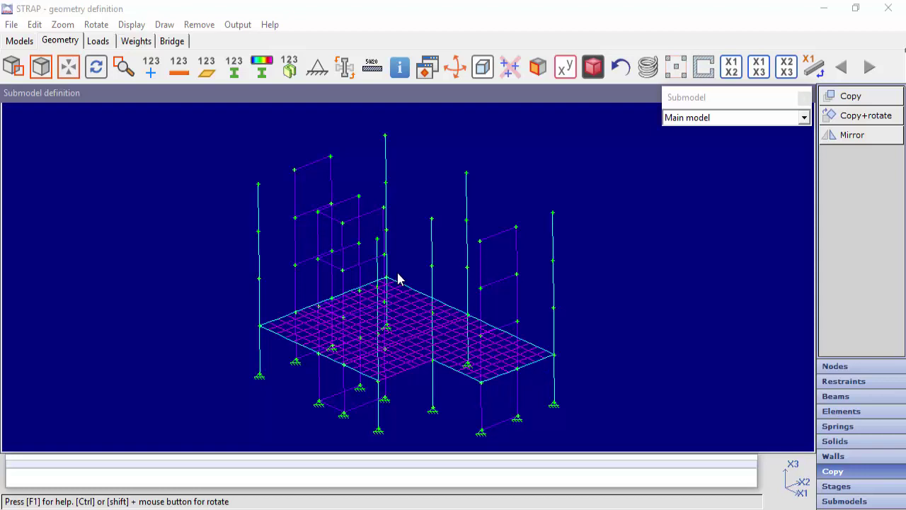
- Add 3 copies of the Slab submodel as instances, using its corner node as reference and placing it at the corner column's second and third floor levels
{"action": "left_click", "coordinate": [844, 500]}
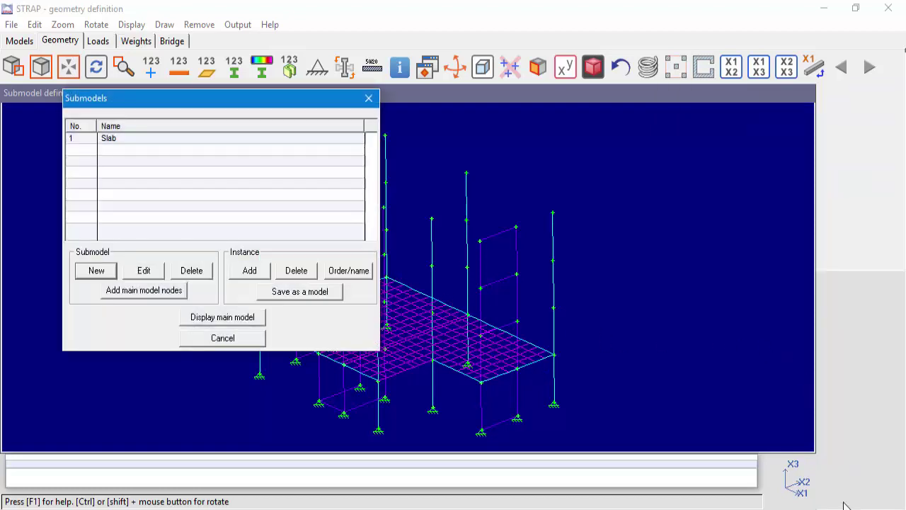
{"action": "left_click", "coordinate": [83, 140]}
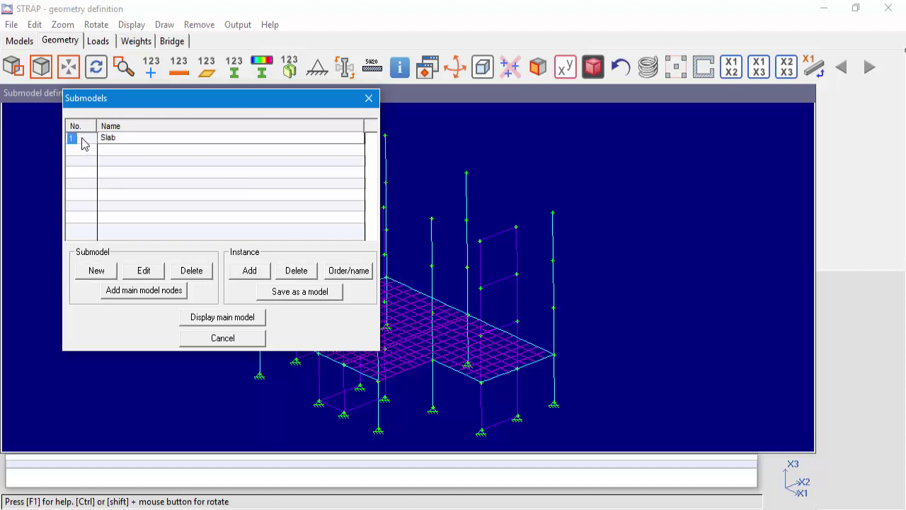
{"action": "left_click", "coordinate": [250, 276]}
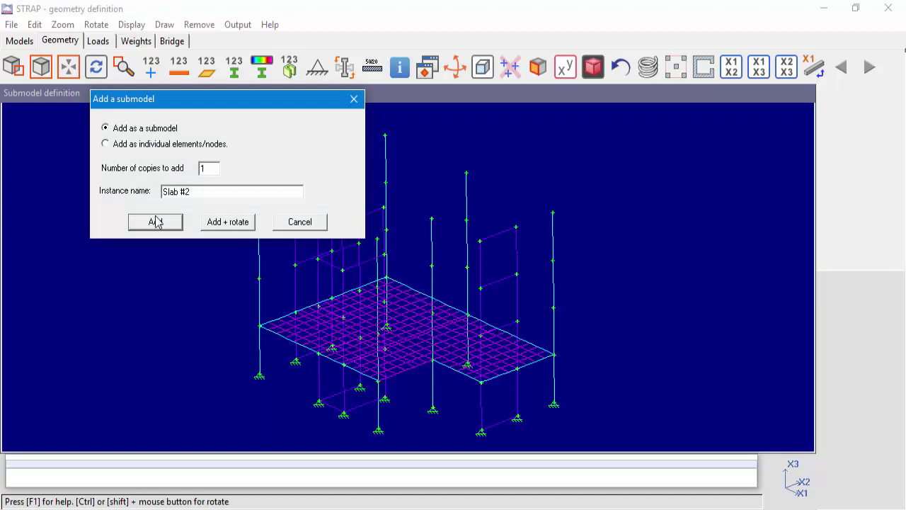
{"action": "double_click", "coordinate": [215, 168]}
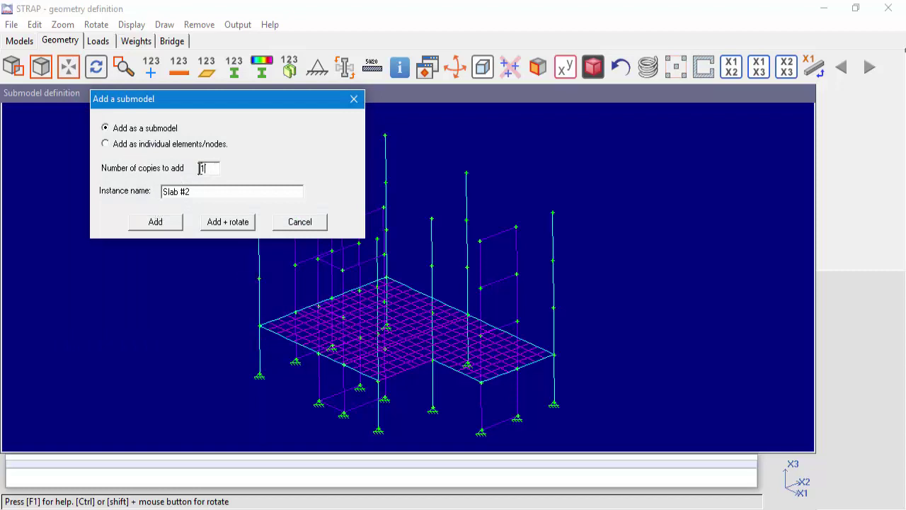
{"action": "type", "text": "3"}
{"action": "left_click", "coordinate": [172, 223]}
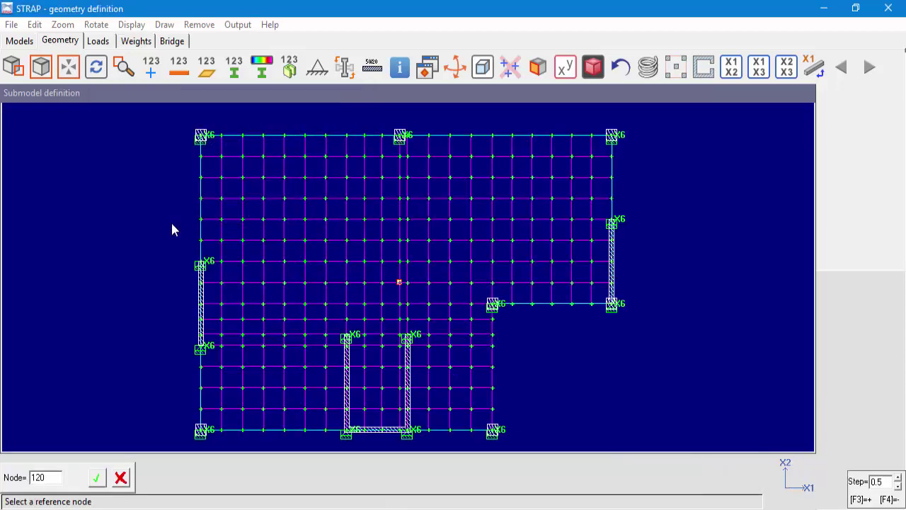
{"action": "left_click", "coordinate": [201, 433]}
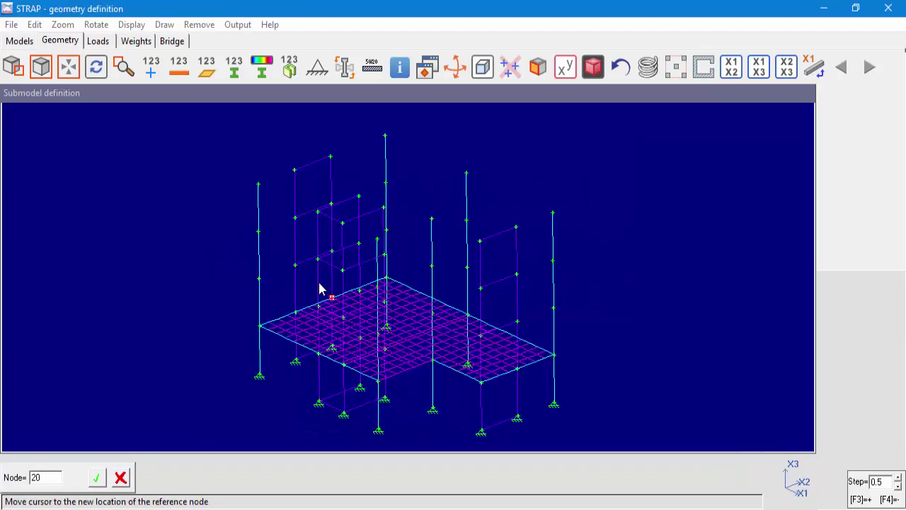
{"action": "left_click", "coordinate": [260, 282]}
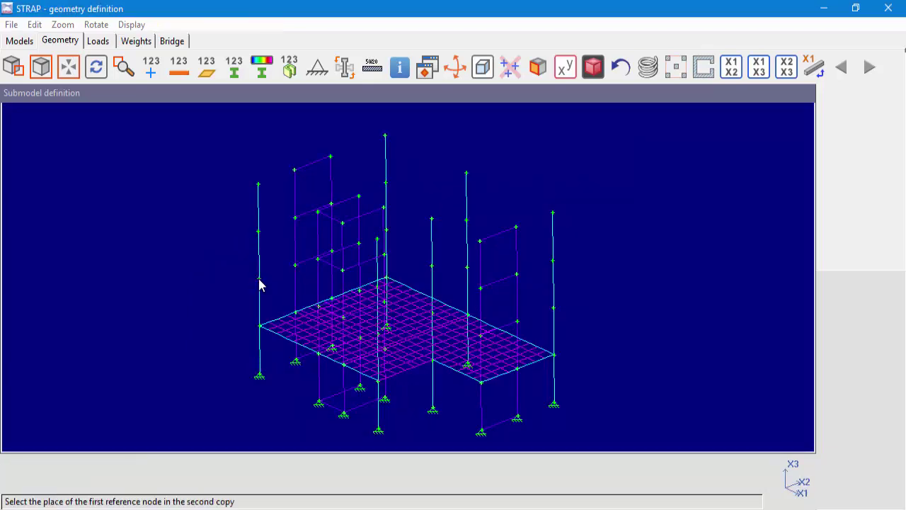
{"action": "left_click", "coordinate": [256, 234]}
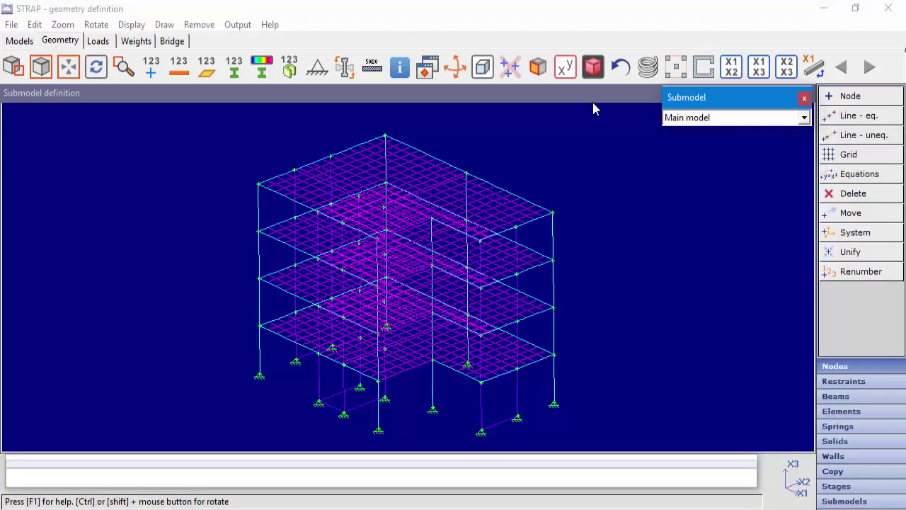
- Link all walls to the floors with pinned floor-wall connections
{"action": "left_click", "coordinate": [456, 67]}
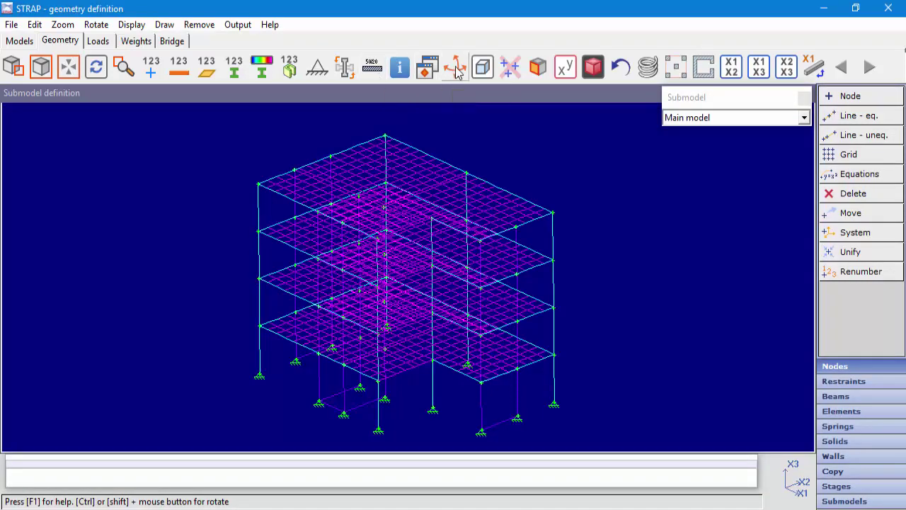
{"action": "mouse_move", "coordinate": [385, 312]}
{"action": "left_mouse_down"}
{"action": "mouse_move", "coordinate": [323, 307]}
{"action": "mouse_move", "coordinate": [361, 278]}
{"action": "mouse_move", "coordinate": [384, 296]}
{"action": "mouse_move", "coordinate": [380, 306]}
{"action": "left_mouse_up"}
{"action": "right_click", "coordinate": [380, 308]}
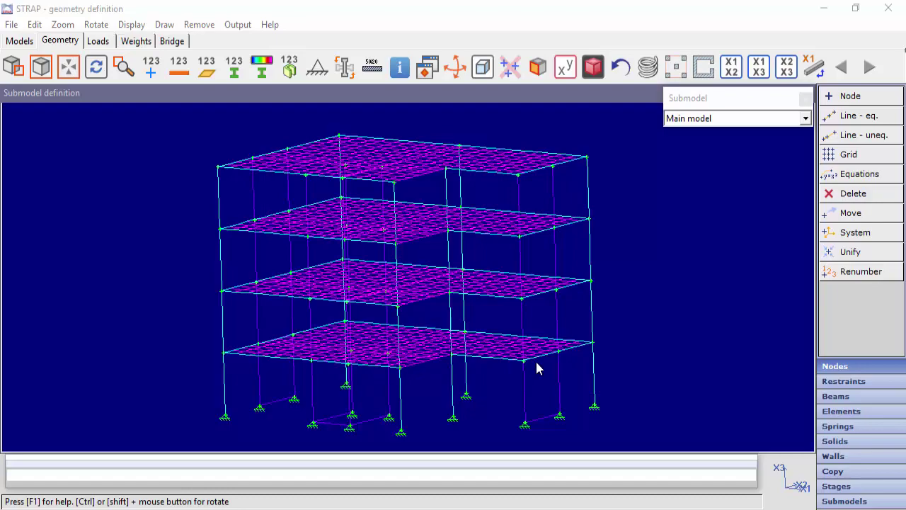
{"action": "scroll", "coordinate": [536, 367], "scroll_direction": "up", "scroll_amount": 3}
{"action": "scroll", "coordinate": [460, 325], "scroll_direction": "up", "scroll_amount": 5}
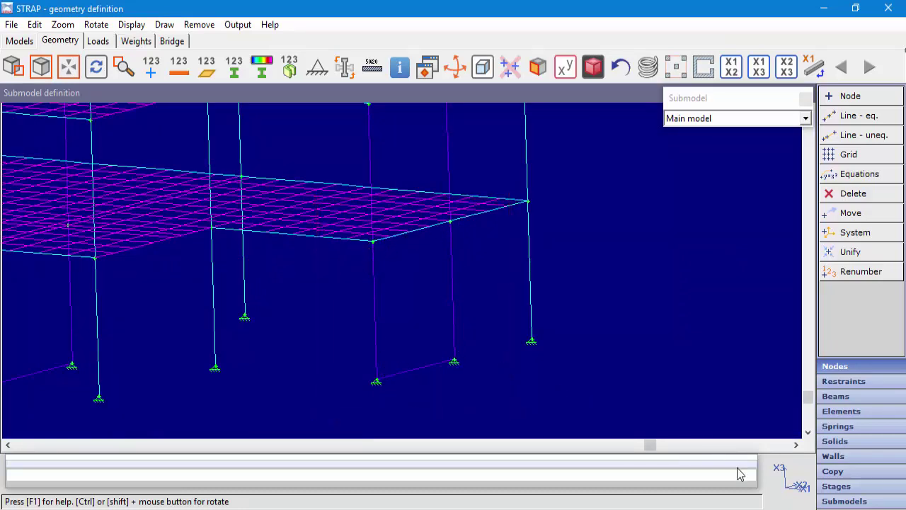
{"action": "left_click", "coordinate": [841, 459]}
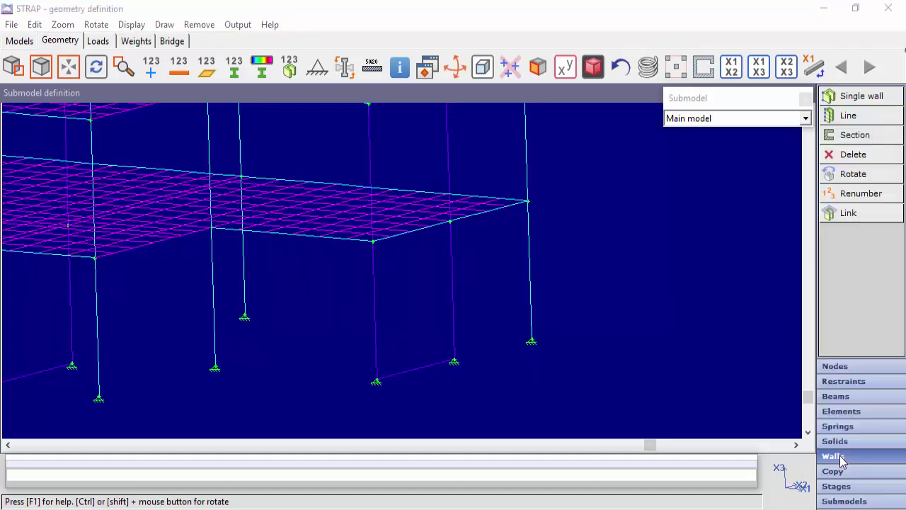
{"action": "left_click", "coordinate": [852, 218]}
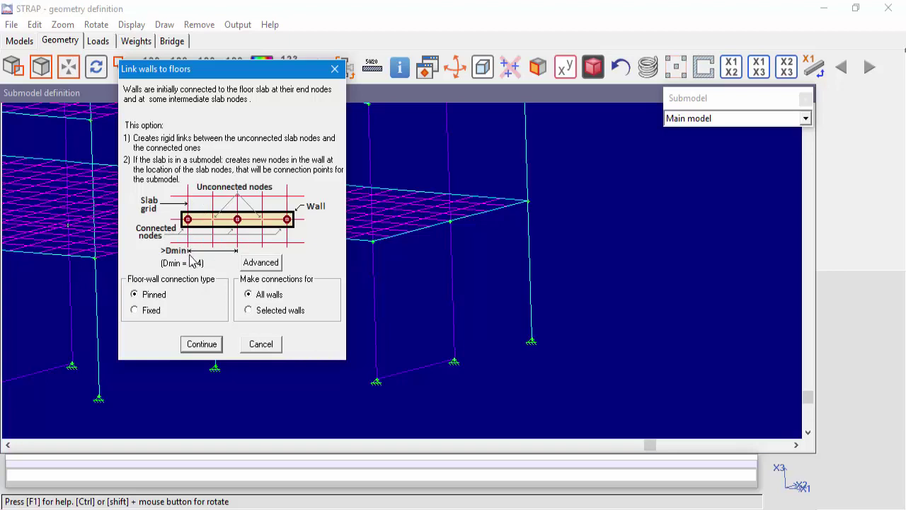
{"action": "left_click", "coordinate": [202, 343]}
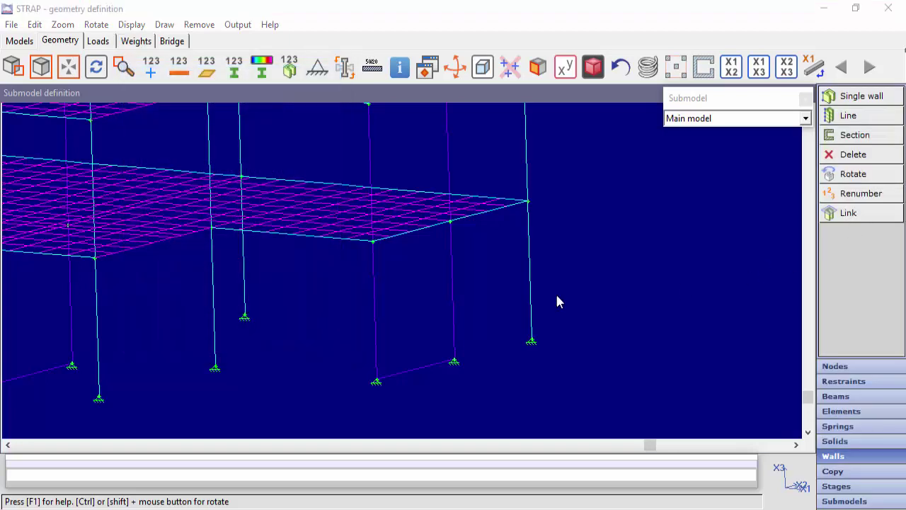
{"action": "left_click", "coordinate": [99, 70]}
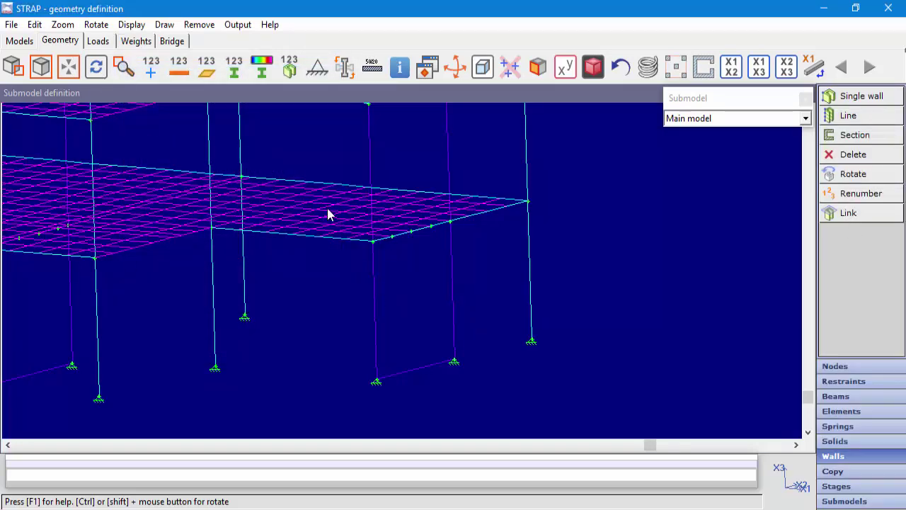
- Examine the linked nodes along the end wall in the main model and its connection points in the Slab submodel, and return to the main model
{"action": "scroll", "coordinate": [432, 201], "scroll_direction": "up", "scroll_amount": 2}
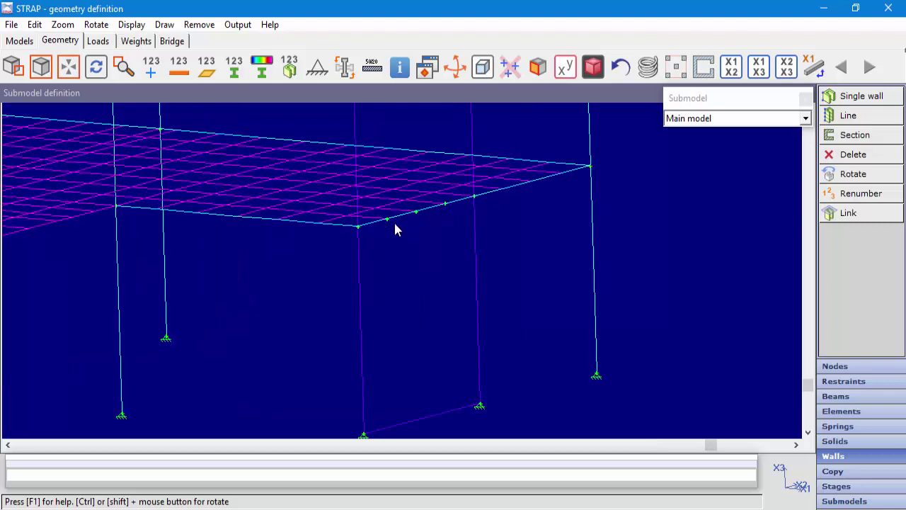
{"action": "left_click", "coordinate": [684, 122]}
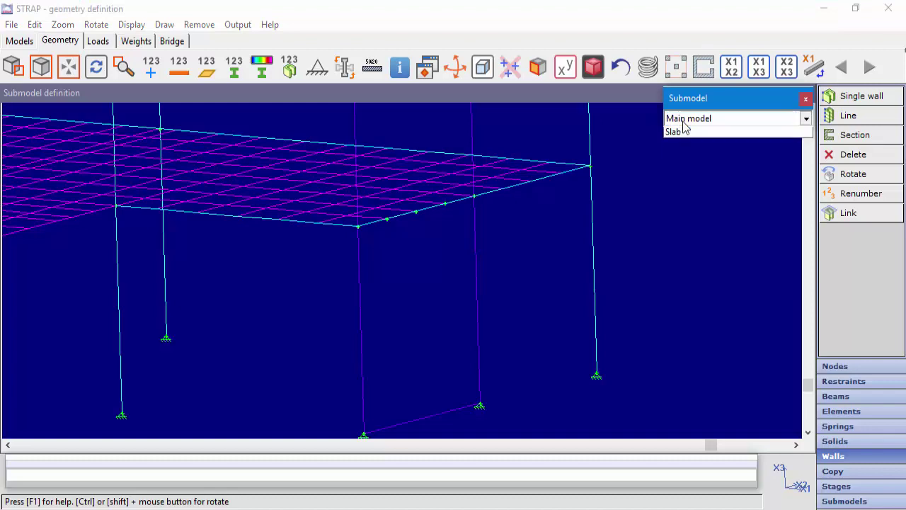
{"action": "left_click", "coordinate": [680, 145]}
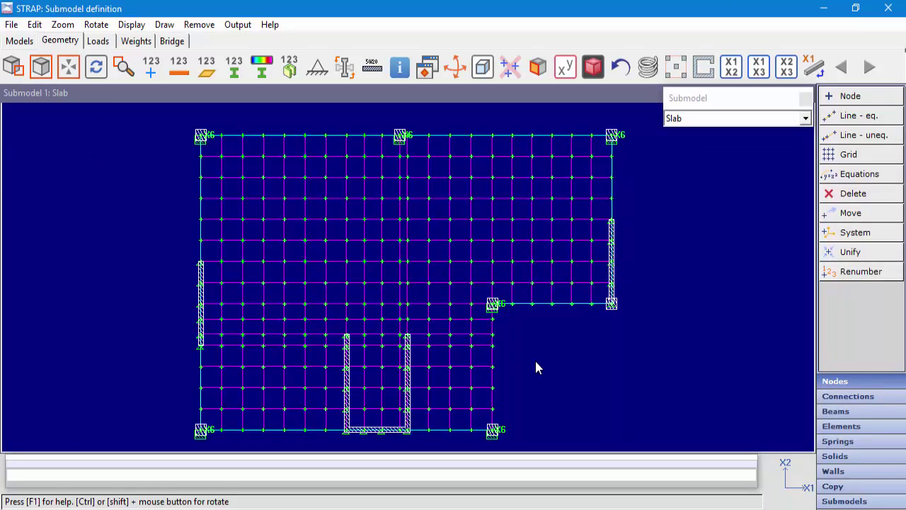
{"action": "scroll", "coordinate": [536, 366], "scroll_direction": "up", "scroll_amount": 3}
{"action": "scroll", "coordinate": [350, 231], "scroll_direction": "up", "scroll_amount": 1}
{"action": "scroll", "coordinate": [349, 241], "scroll_direction": "down", "scroll_amount": 1}
{"action": "scroll", "coordinate": [339, 265], "scroll_direction": "up", "scroll_amount": 2}
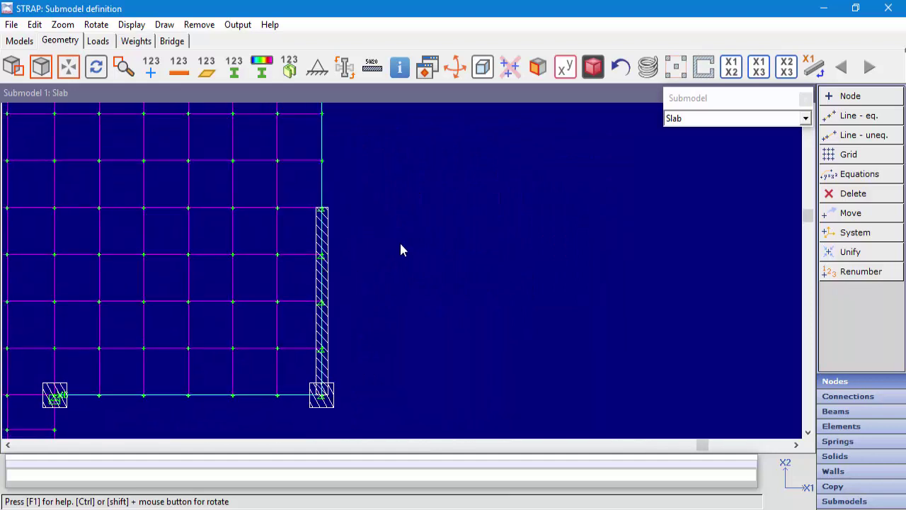
{"action": "left_click", "coordinate": [678, 119]}
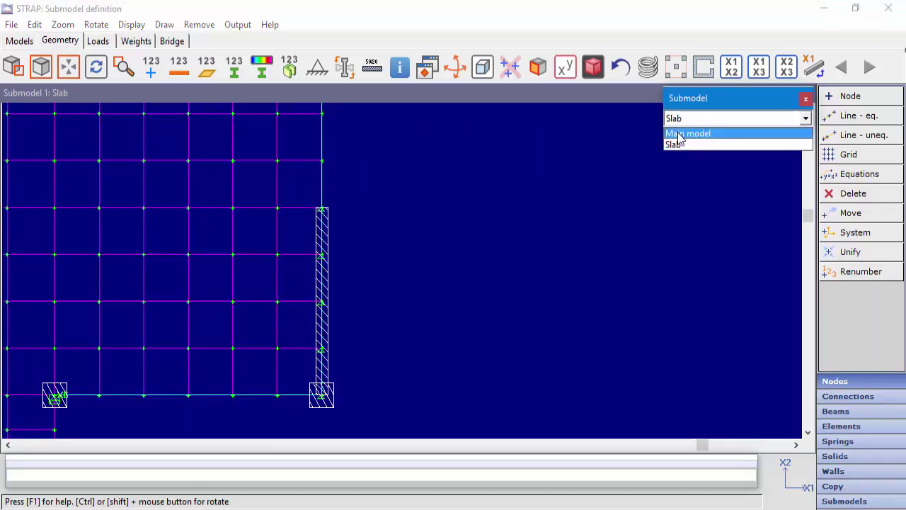
{"action": "left_click", "coordinate": [679, 134]}
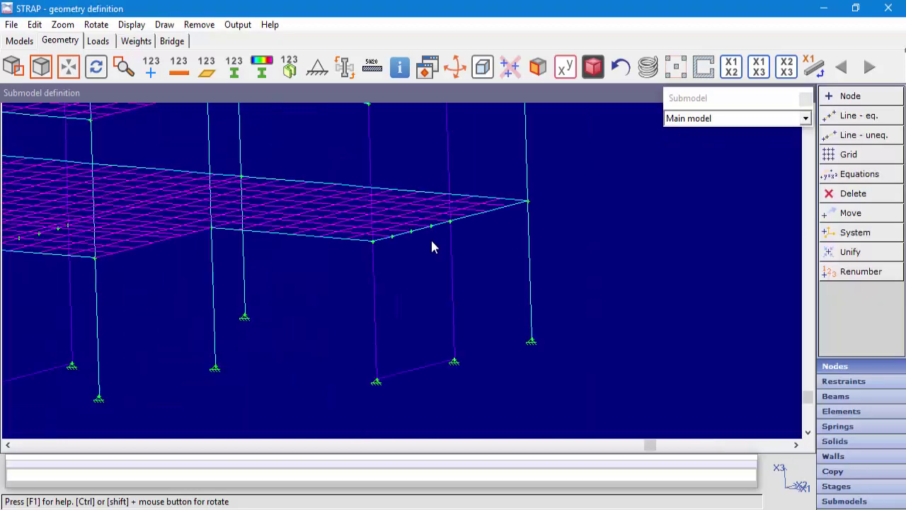
- Show the main model in the X1-X2 plane with the column and wall outlines displayed
{"action": "left_click", "coordinate": [482, 67]}
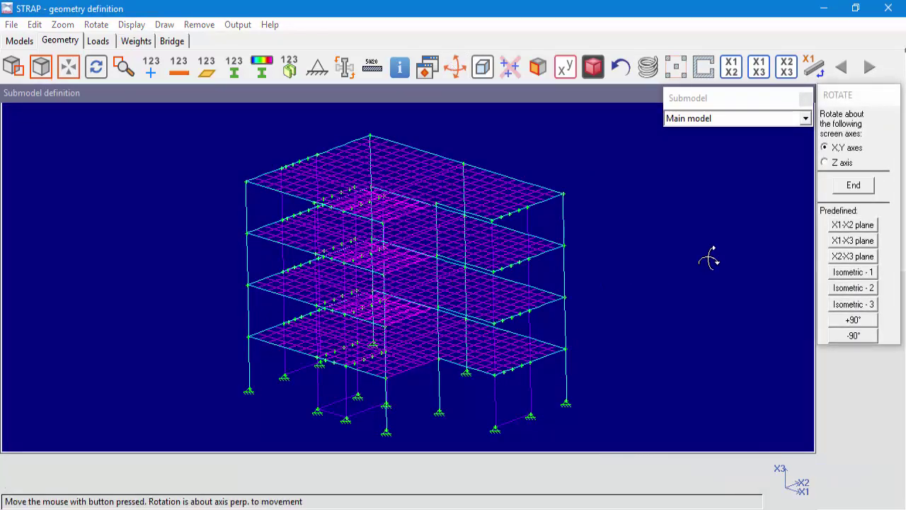
{"action": "left_click", "coordinate": [864, 225]}
{"action": "left_click_drag", "start_coordinate": [485, 330], "coordinate": [479, 277]}
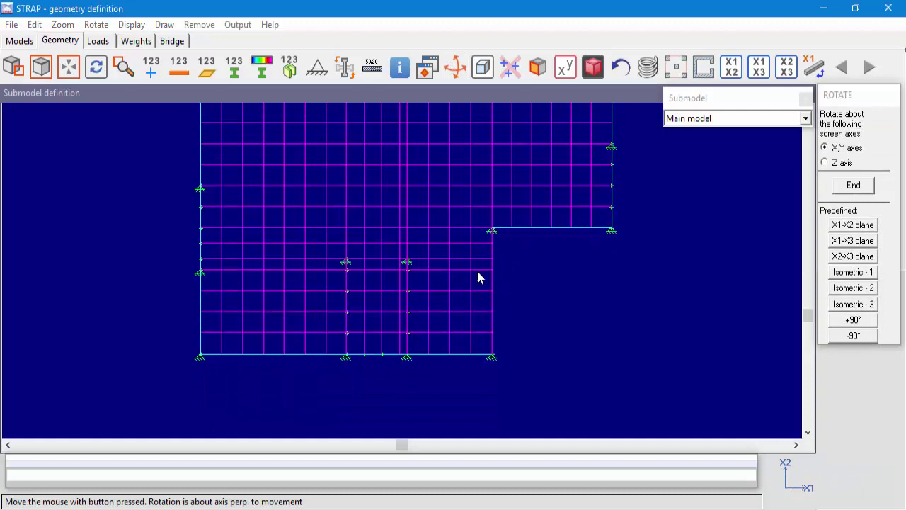
{"action": "right_click", "coordinate": [479, 276]}
{"action": "left_click", "coordinate": [707, 66]}
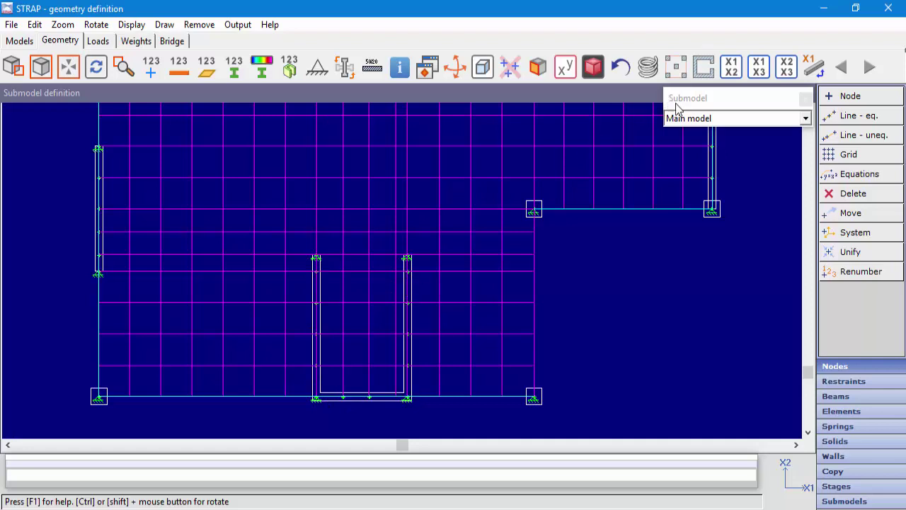
- Inspect the connection points along the U-shaped core wall in the Slab submodel, and return to the main model
{"action": "left_click", "coordinate": [687, 119]}
{"action": "left_click", "coordinate": [687, 119]}
{"action": "left_click", "coordinate": [684, 144]}
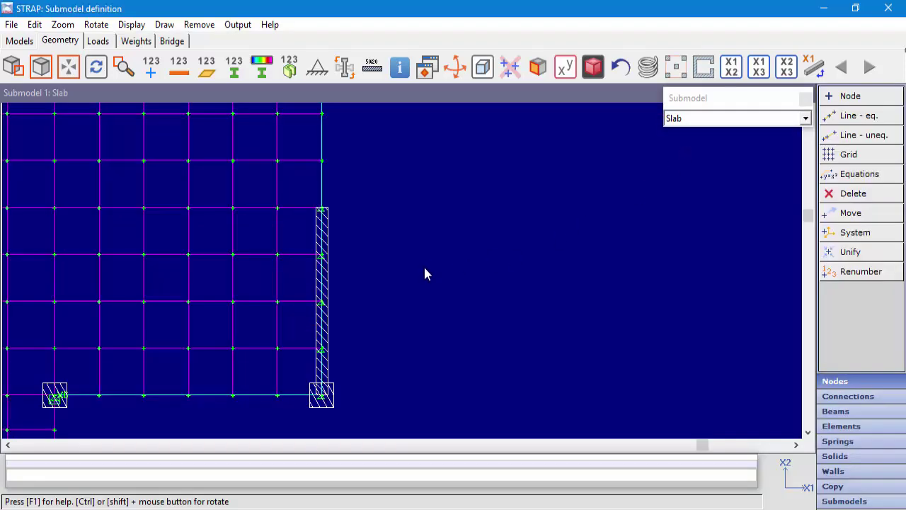
{"action": "middle_click_drag", "start_coordinate": [424, 274], "coordinate": [647, 188]}
{"action": "scroll", "coordinate": [637, 182], "scroll_direction": "down", "scroll_amount": 2}
{"action": "scroll", "coordinate": [505, 293], "scroll_direction": "down", "scroll_amount": 2}
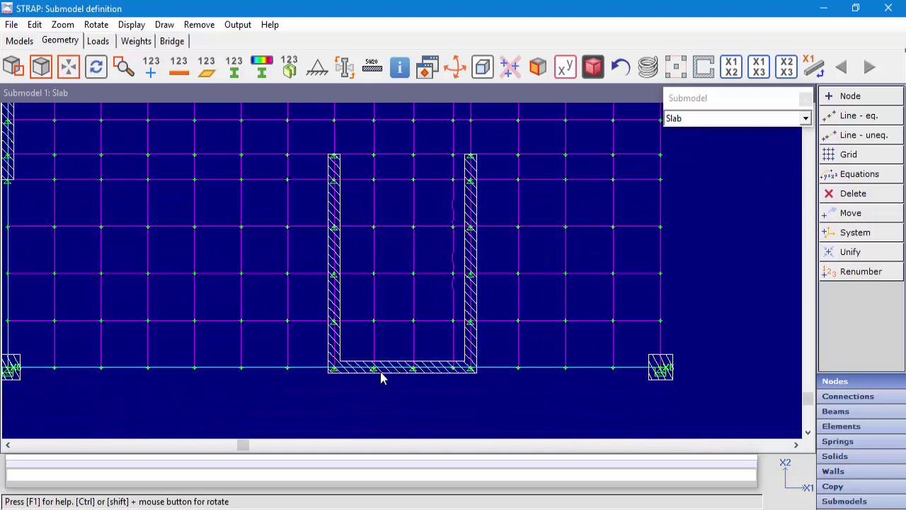
{"action": "left_click", "coordinate": [696, 125]}
{"action": "left_click", "coordinate": [690, 132]}
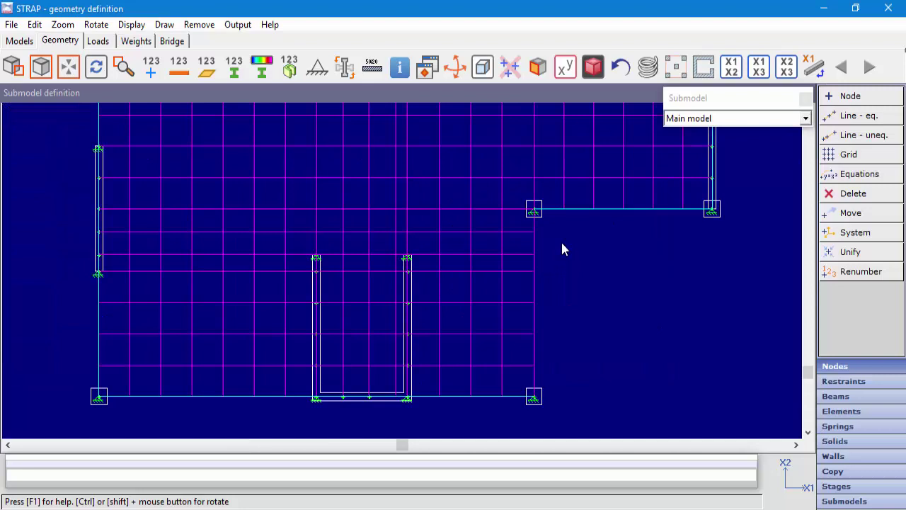
- Edit the U-shaped Wall section no.2 in the main model, slightly lengthening its base segment in the DX direction
{"action": "left_click", "coordinate": [482, 67]}
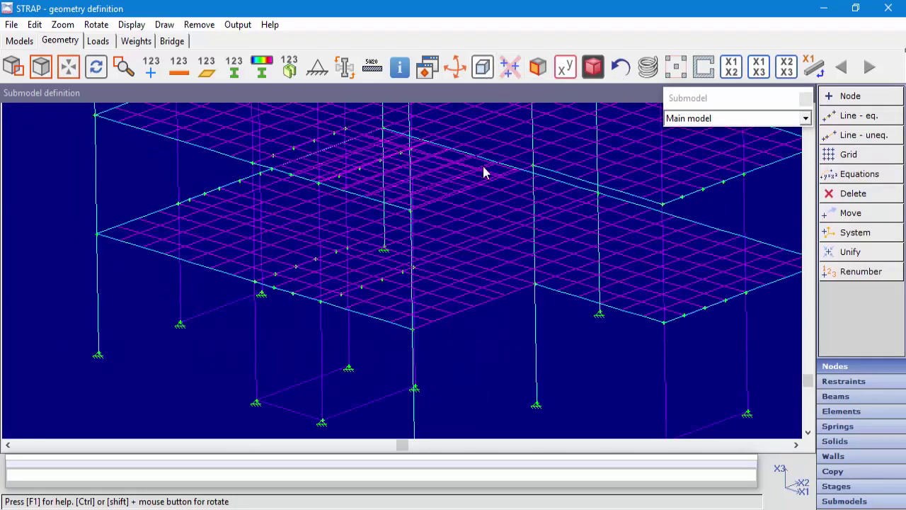
{"action": "left_click", "coordinate": [831, 456]}
{"action": "left_click", "coordinate": [855, 135]}
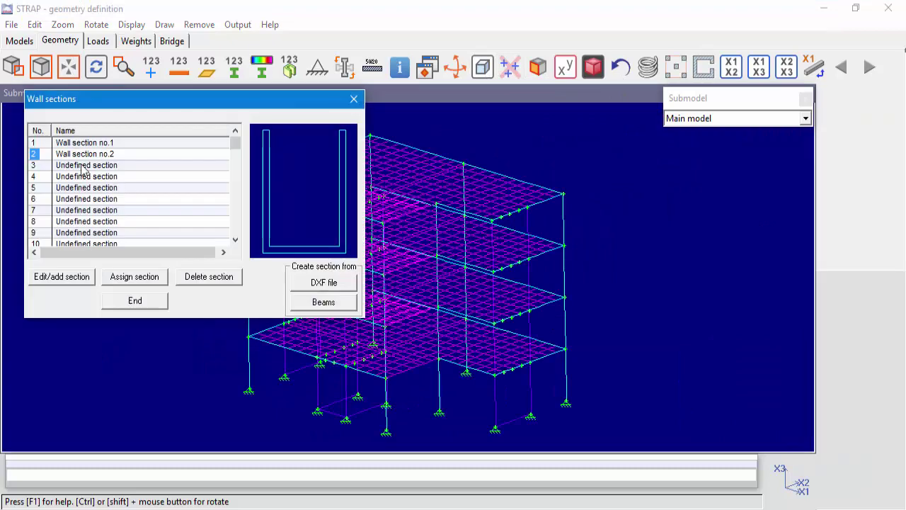
{"action": "left_click", "coordinate": [60, 279]}
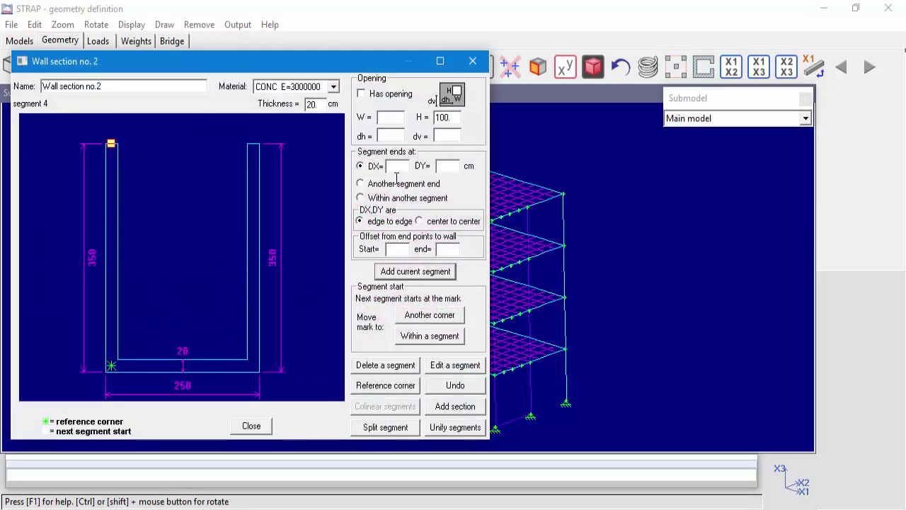
{"action": "left_click", "coordinate": [451, 367]}
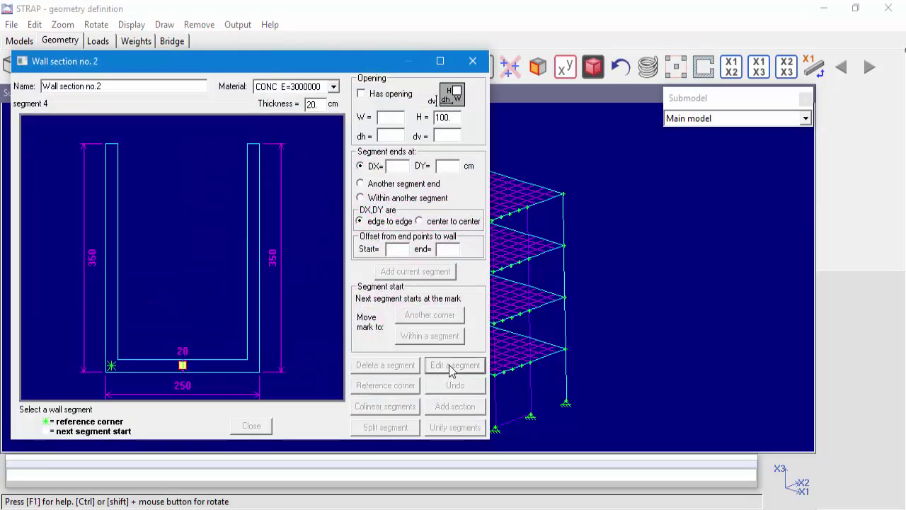
{"action": "left_click", "coordinate": [182, 373]}
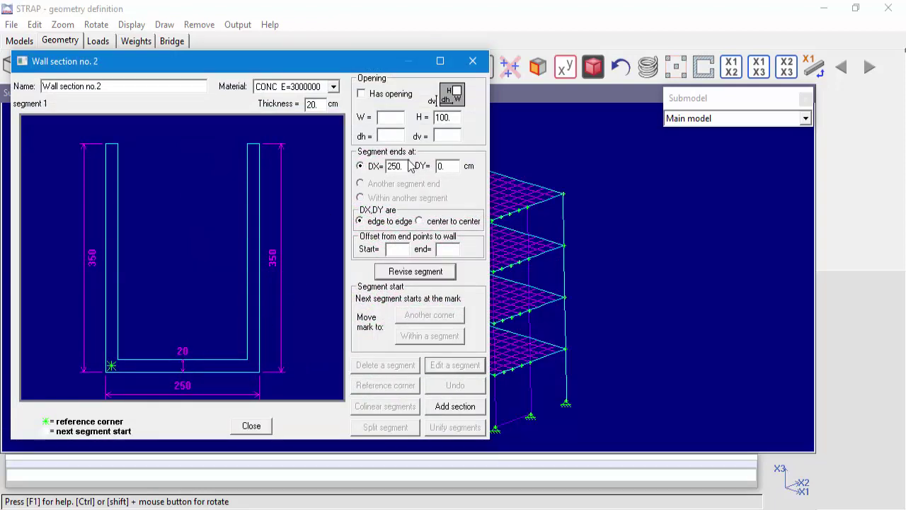
{"action": "left_click_drag", "start_coordinate": [409, 165], "coordinate": [369, 178]}
{"action": "type", "text": "27"}
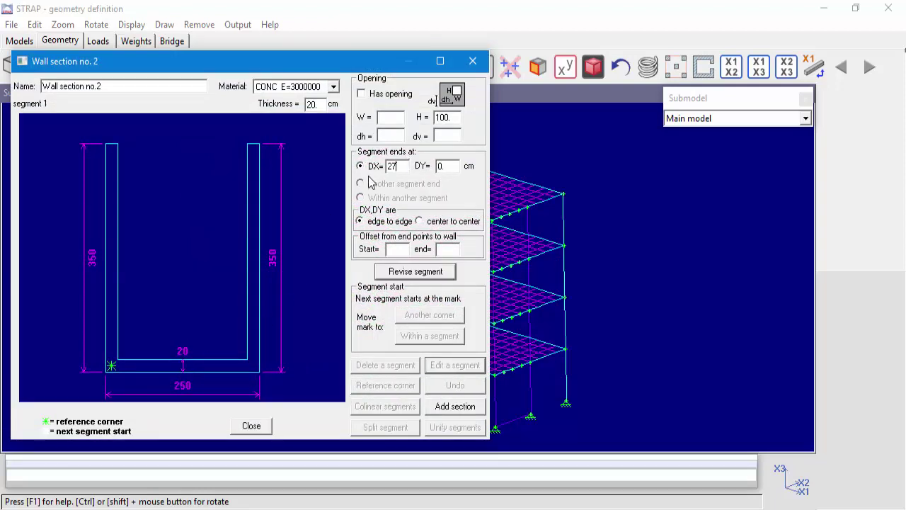
{"action": "left_click", "coordinate": [410, 273]}
{"action": "left_click", "coordinate": [251, 426]}
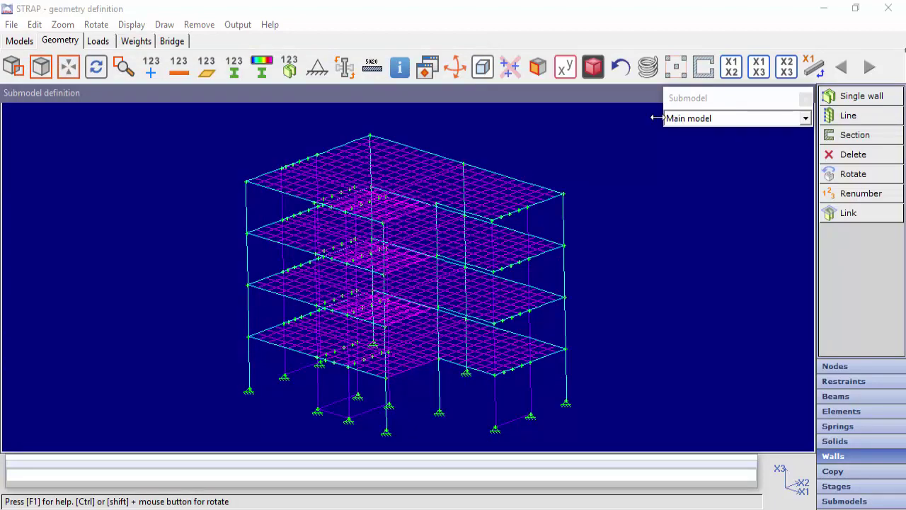
- Examine the lengthened U-shaped core wall in plan in the main model and compare it with its connection points in the Slab submodel
{"action": "left_click", "coordinate": [481, 66]}
{"action": "middle_click_drag", "start_coordinate": [461, 354], "coordinate": [455, 229]}
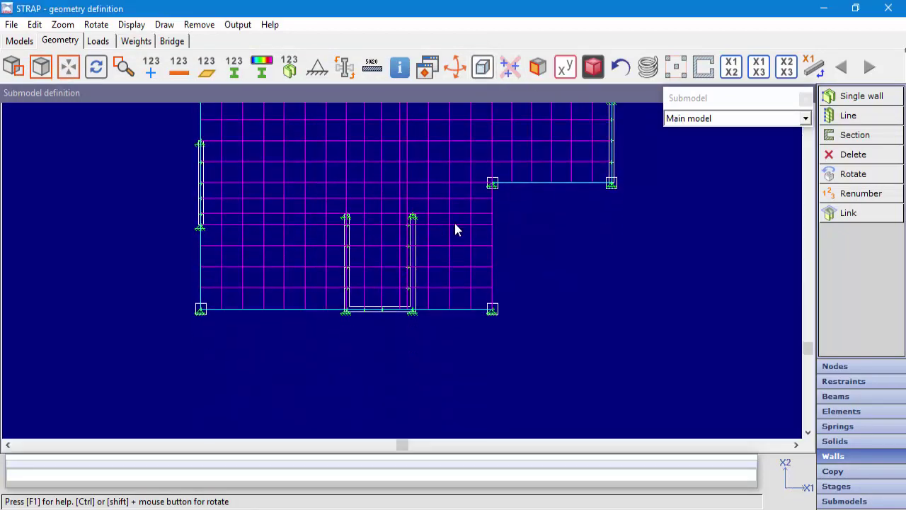
{"action": "scroll", "coordinate": [432, 316], "scroll_direction": "up", "scroll_amount": 3}
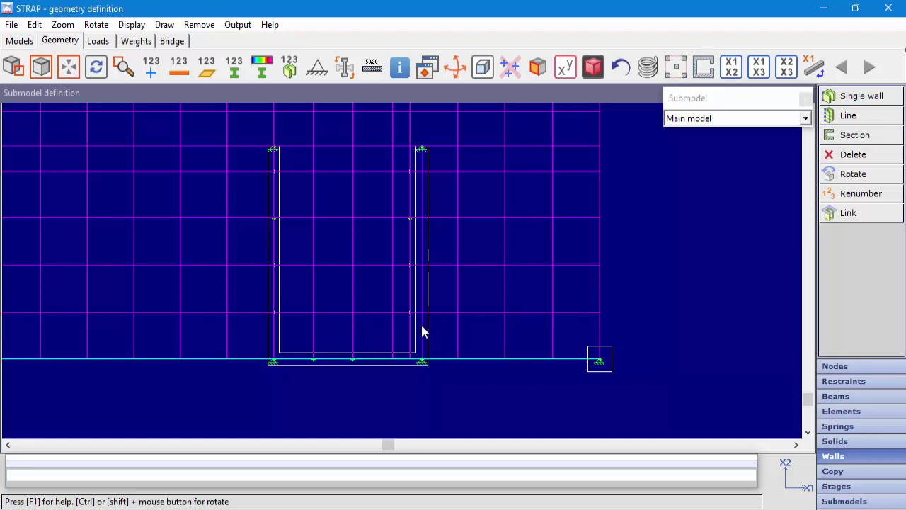
{"action": "left_click", "coordinate": [684, 128]}
{"action": "left_click", "coordinate": [684, 145]}
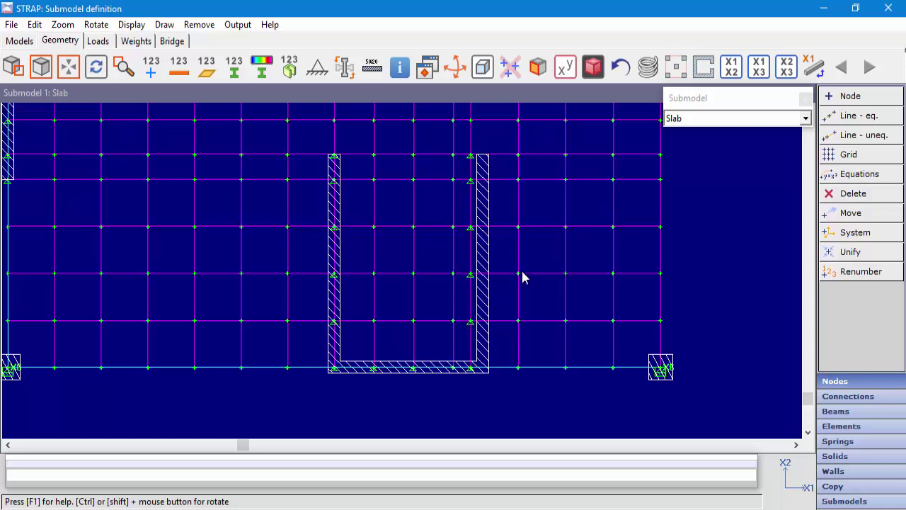
{"action": "scroll", "coordinate": [522, 276], "scroll_direction": "down", "scroll_amount": 2}
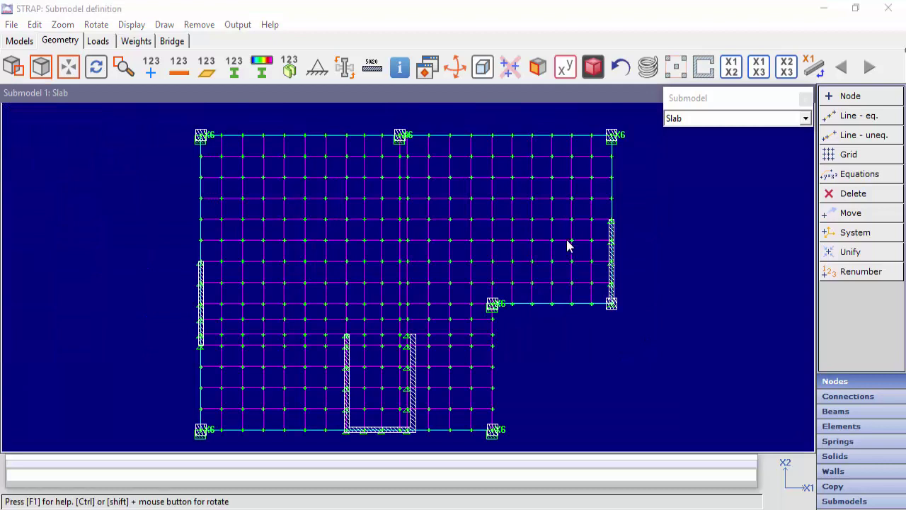
- Regenerate the Slab submodel's connection points automatically with the type Pinned, fixed around height, and check them along the U-shaped core wall
{"action": "left_click", "coordinate": [852, 396]}
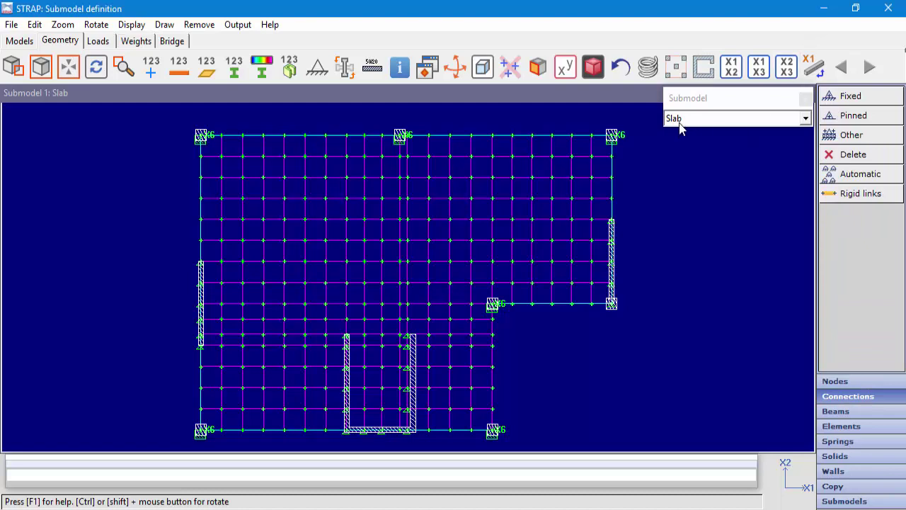
{"action": "left_click", "coordinate": [869, 175]}
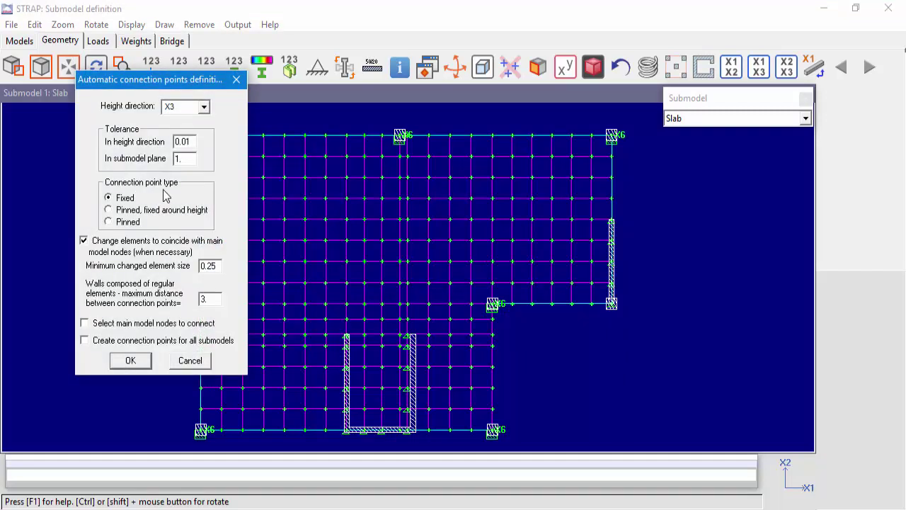
{"action": "left_click", "coordinate": [108, 211]}
{"action": "left_click", "coordinate": [127, 360]}
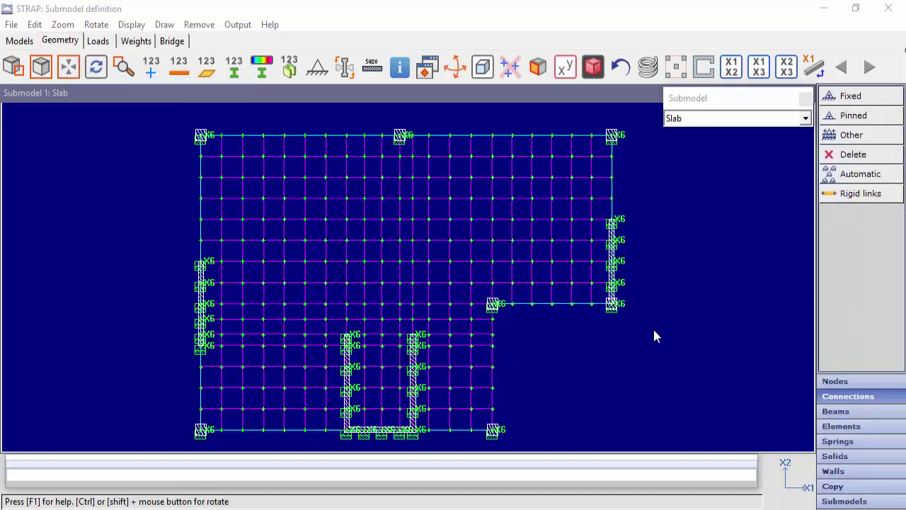
{"action": "scroll", "coordinate": [404, 385], "scroll_direction": "down", "scroll_amount": 3}
{"action": "scroll", "coordinate": [404, 247], "scroll_direction": "up", "scroll_amount": 2}
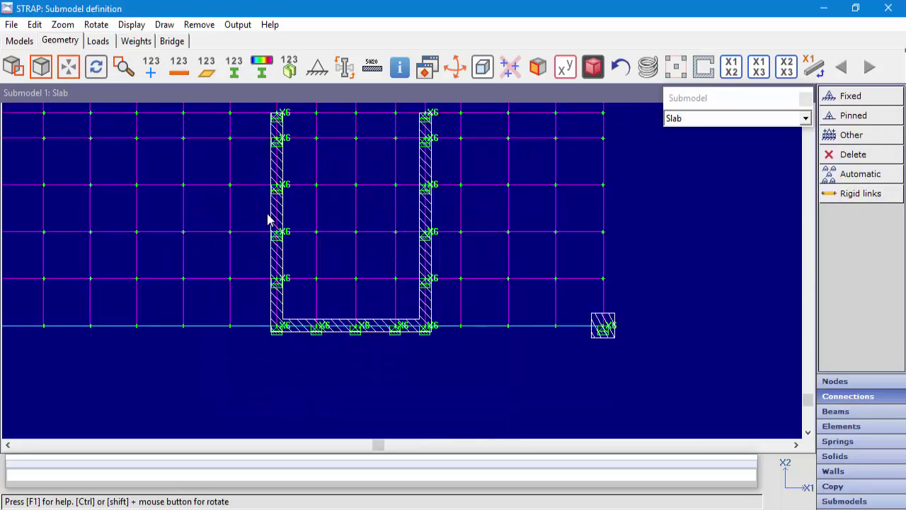
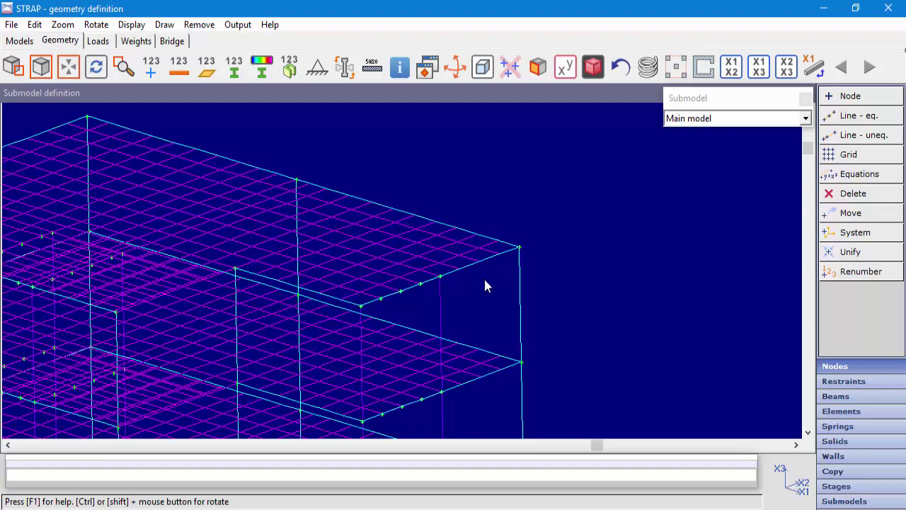
- Define a main model node at a submodel node of instance Slab #4, two grid spaces from the corner column on the end edge
{"action": "left_click", "coordinate": [838, 97]}
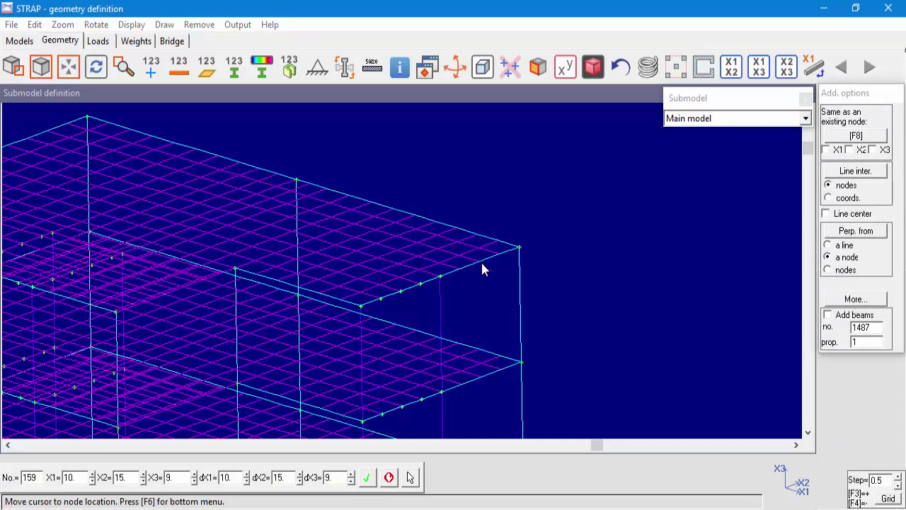
{"action": "left_click", "coordinate": [854, 299]}
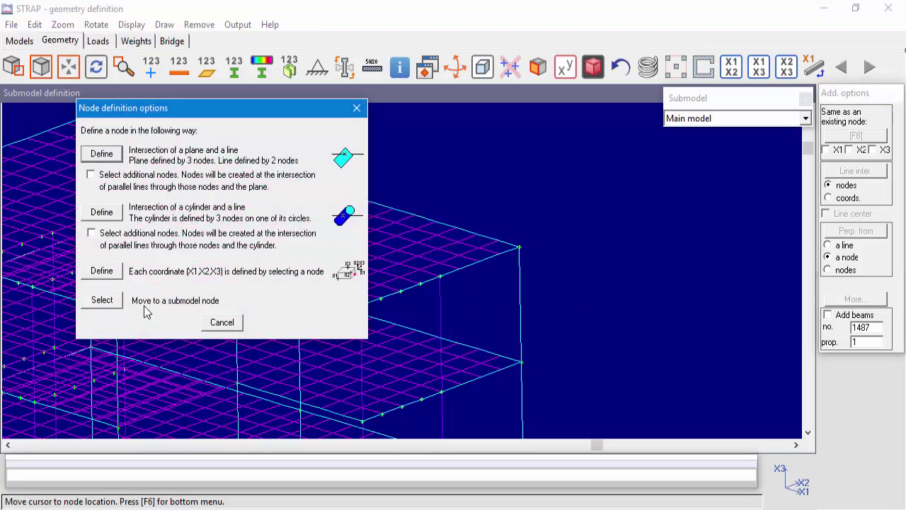
{"action": "left_click", "coordinate": [103, 303]}
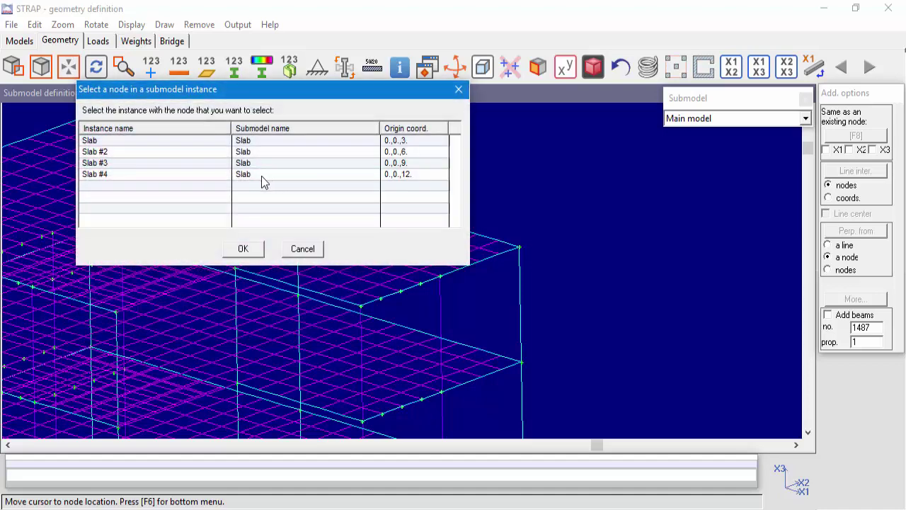
{"action": "left_click", "coordinate": [96, 179]}
{"action": "left_click", "coordinate": [243, 249]}
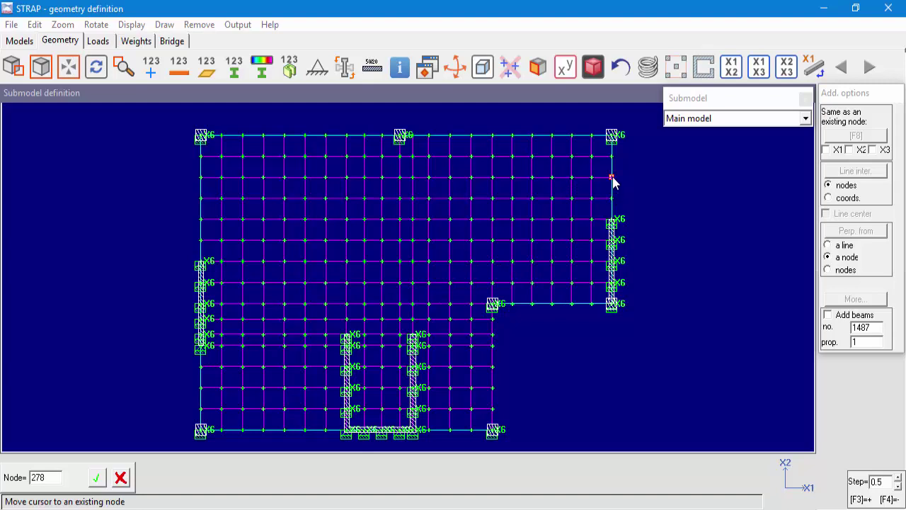
{"action": "left_click", "coordinate": [613, 178]}
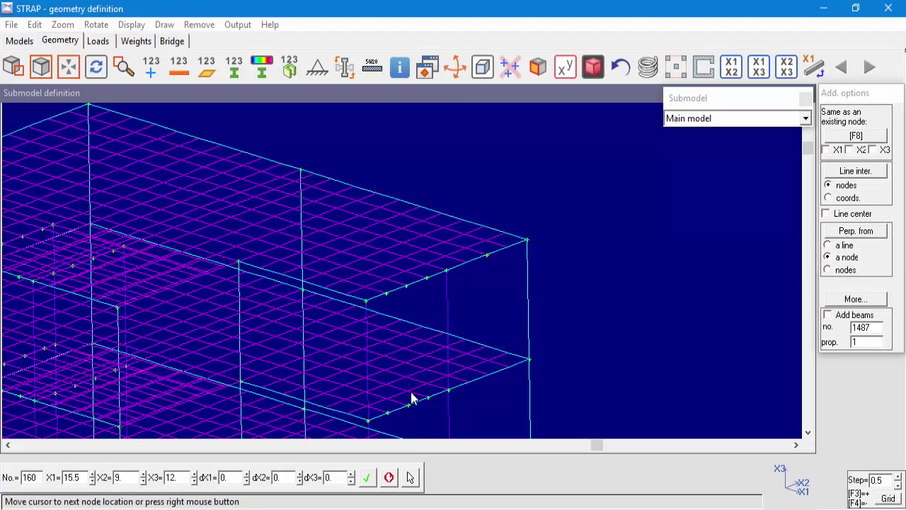
- Add a vertical beam rising from the new roof-edge node by creating a node at dX3 = 3 with beam creation enabled
{"action": "double_click", "coordinate": [337, 477]}
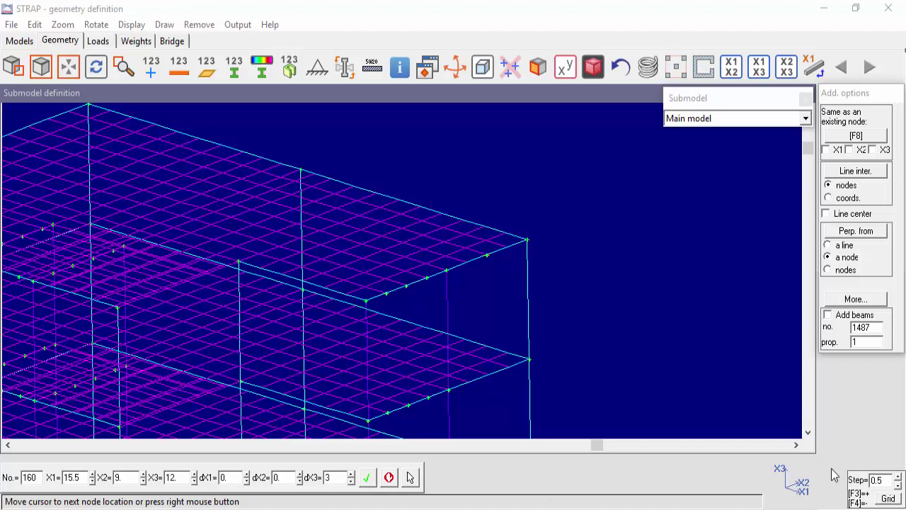
{"action": "left_click", "coordinate": [829, 315]}
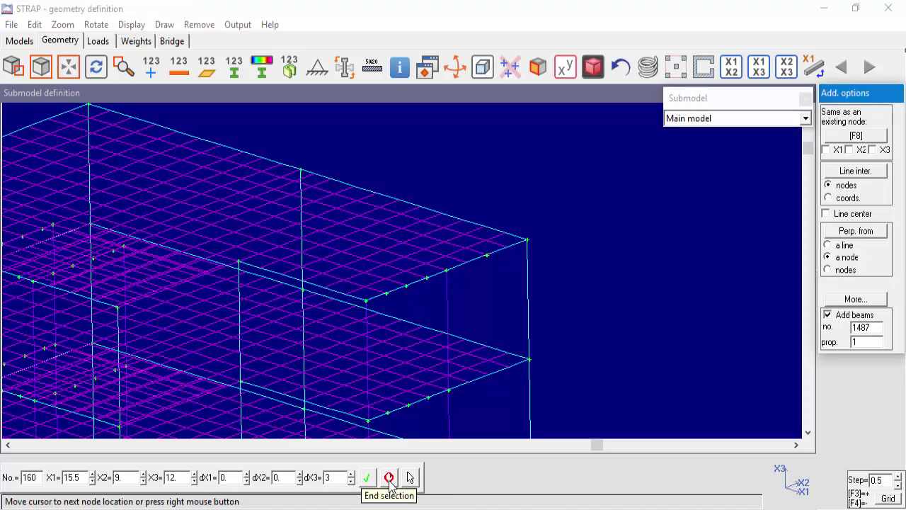
{"action": "left_click", "coordinate": [368, 477]}
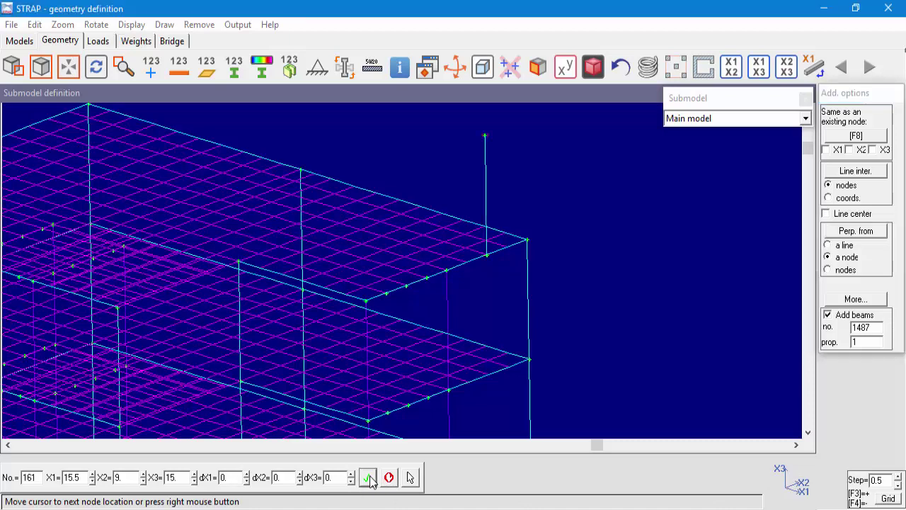
{"action": "right_click", "coordinate": [486, 138]}
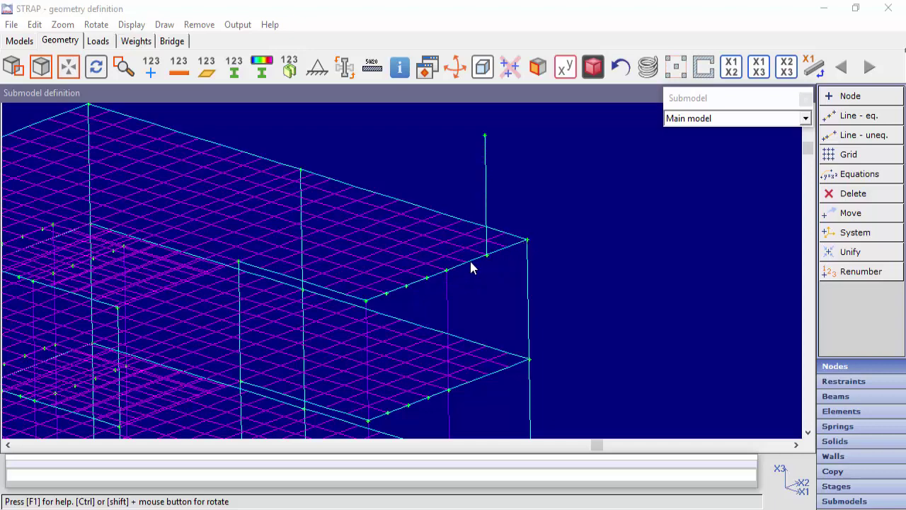
- Check the new column's base location in the Slab submodel and along the lower floor edges of the main model
{"action": "left_click", "coordinate": [686, 118]}
{"action": "left_click", "coordinate": [683, 143]}
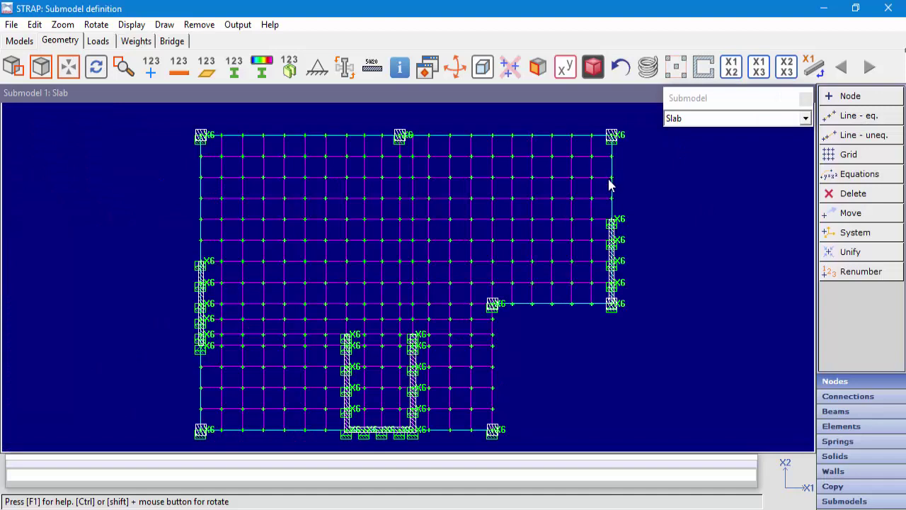
{"action": "left_click", "coordinate": [672, 120]}
{"action": "left_click", "coordinate": [674, 133]}
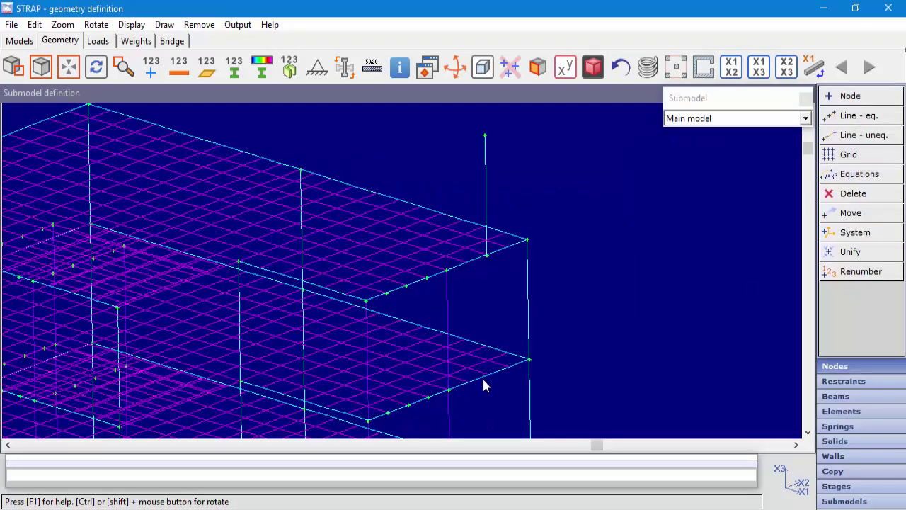
{"action": "scroll", "coordinate": [490, 368], "scroll_direction": "down", "scroll_amount": 3}
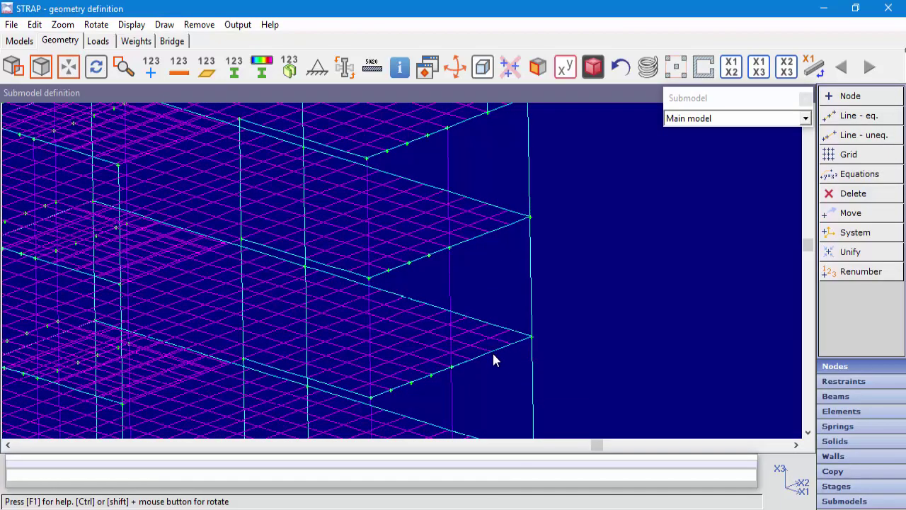
{"action": "scroll", "coordinate": [489, 358], "scroll_direction": "down", "scroll_amount": 2}
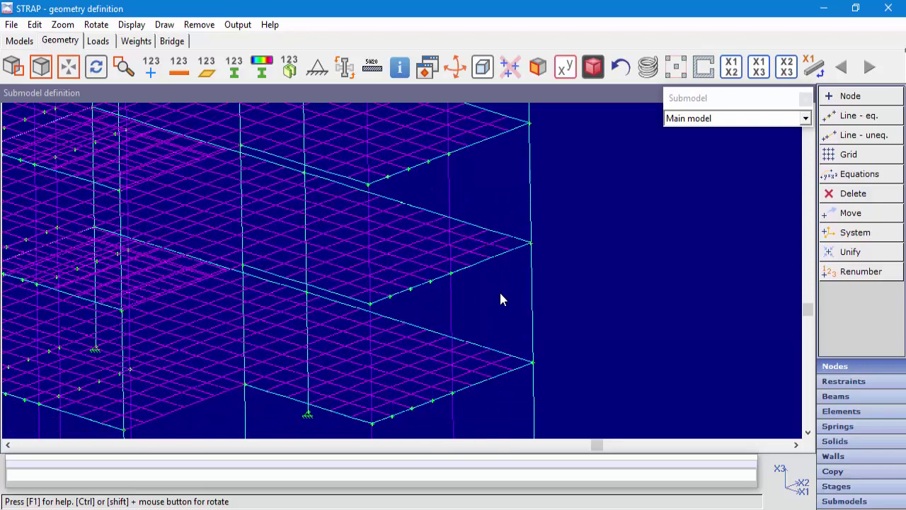
{"action": "scroll", "coordinate": [501, 299], "scroll_direction": "up", "scroll_amount": 3}
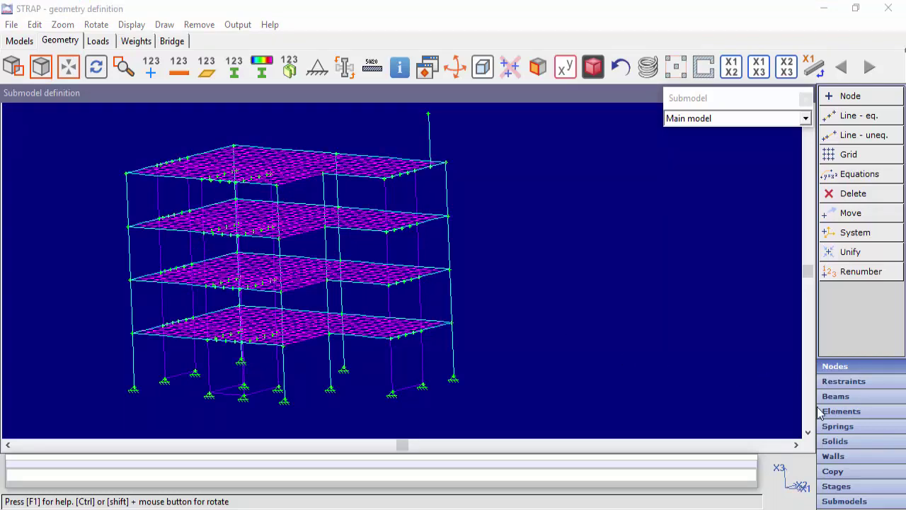
- Create a new submodel named "Slab at +12.0" by converting instance Slab #4 to a submodel, with its loads copied
{"action": "left_click", "coordinate": [844, 501]}
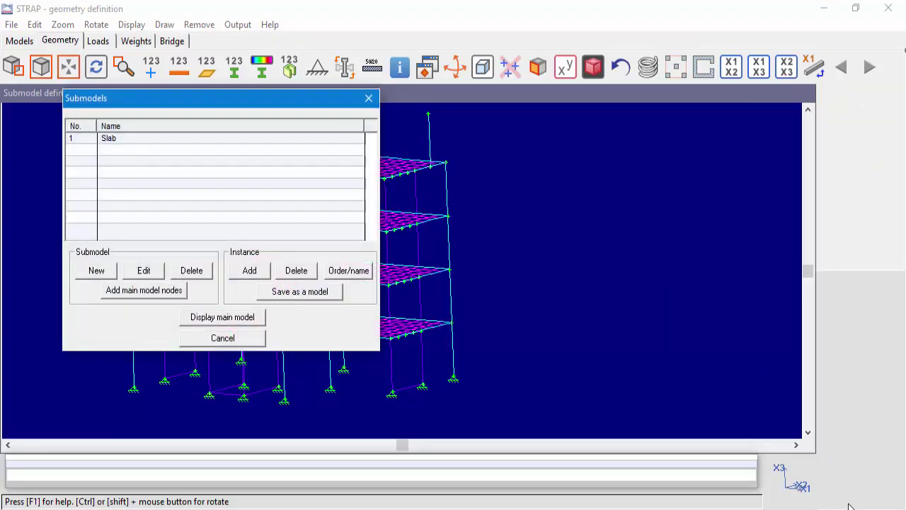
{"action": "left_click", "coordinate": [93, 274]}
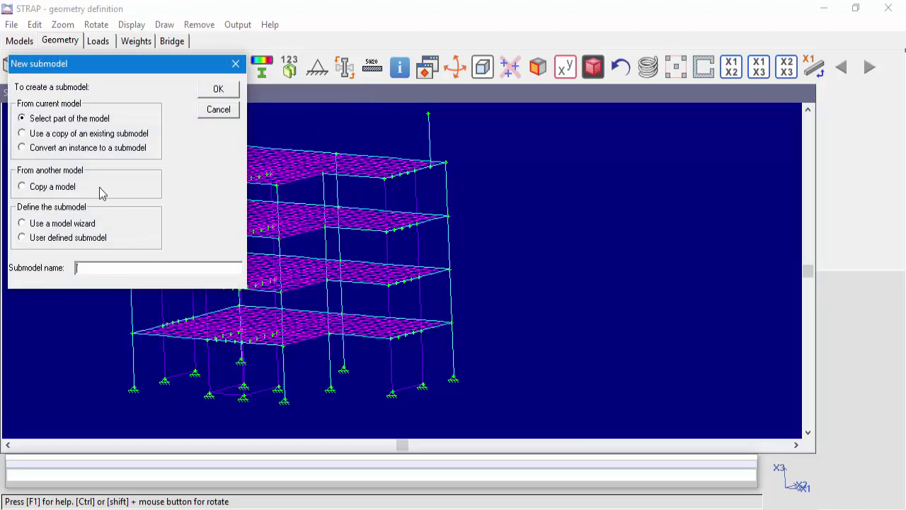
{"action": "left_click", "coordinate": [26, 149]}
{"action": "left_click", "coordinate": [122, 269]}
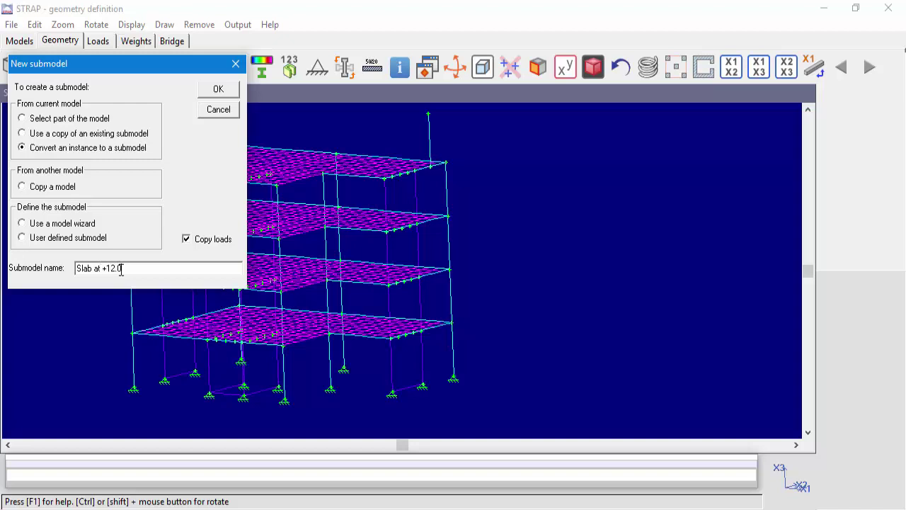
{"action": "left_click", "coordinate": [218, 94]}
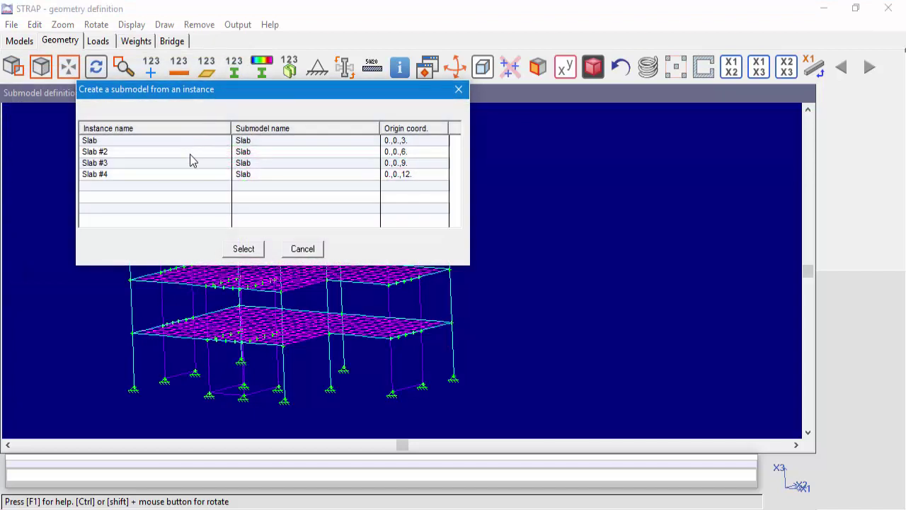
{"action": "left_click", "coordinate": [93, 175]}
{"action": "left_click", "coordinate": [236, 251]}
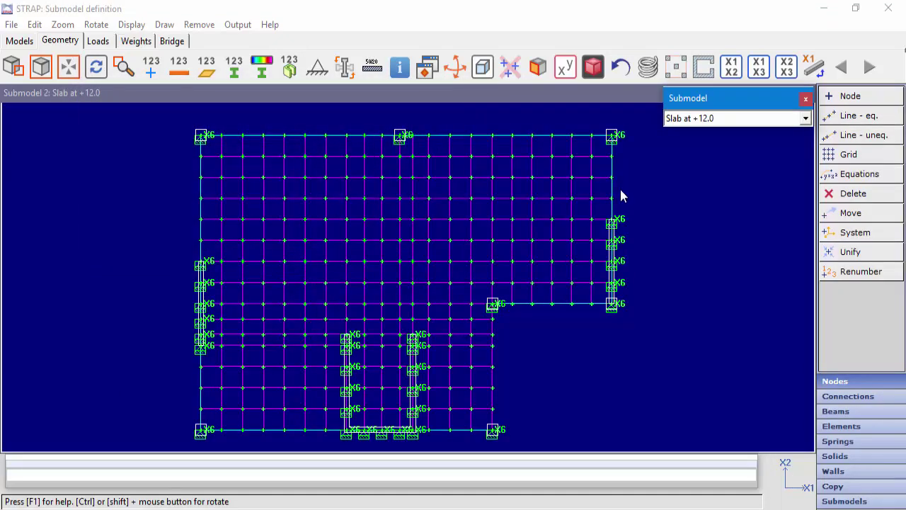
- Generate the connection points of the Slab at +12.0 submodel automatically as Pinned, fixed around height, and check the one below the new column
{"action": "left_click", "coordinate": [849, 401]}
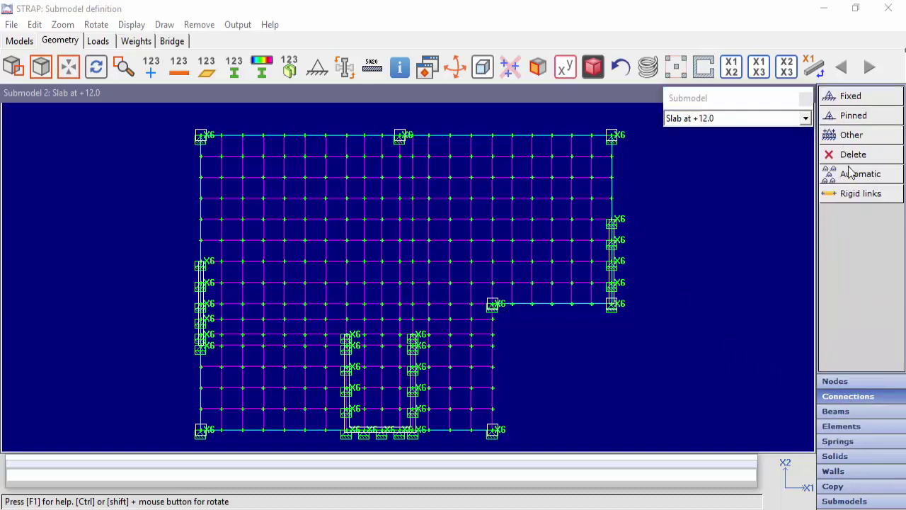
{"action": "left_click", "coordinate": [849, 174]}
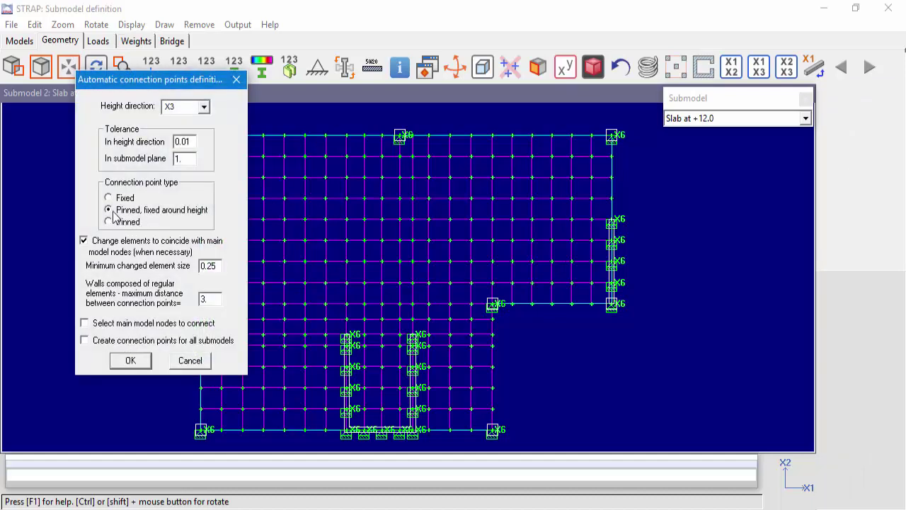
{"action": "left_click", "coordinate": [131, 361]}
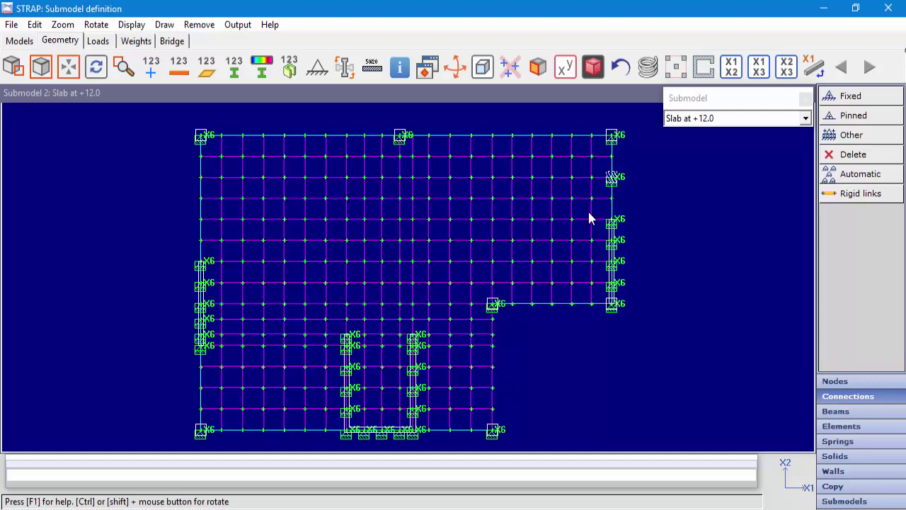
{"action": "scroll", "coordinate": [590, 216], "scroll_direction": "up", "scroll_amount": 5}
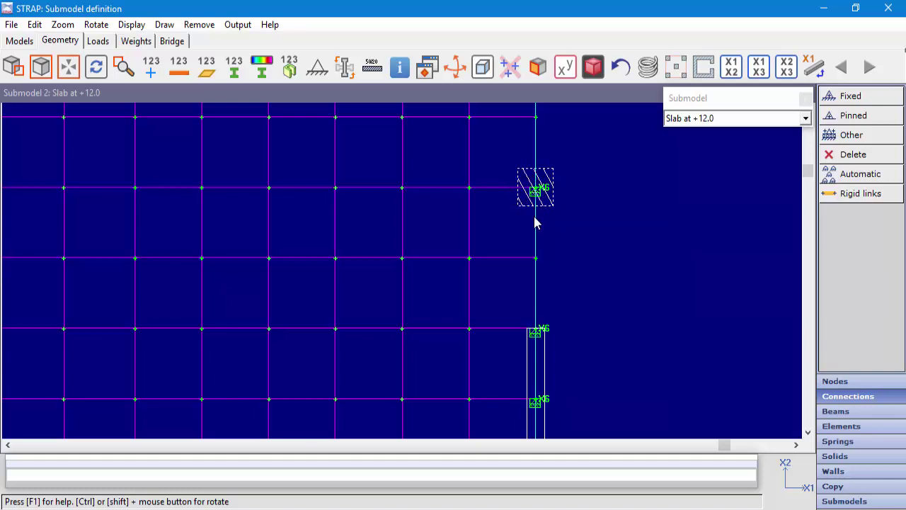
- Change all existing connection points of the Slab submodel to Pinned, limiting the selection to restrained nodes
{"action": "left_click", "coordinate": [676, 118]}
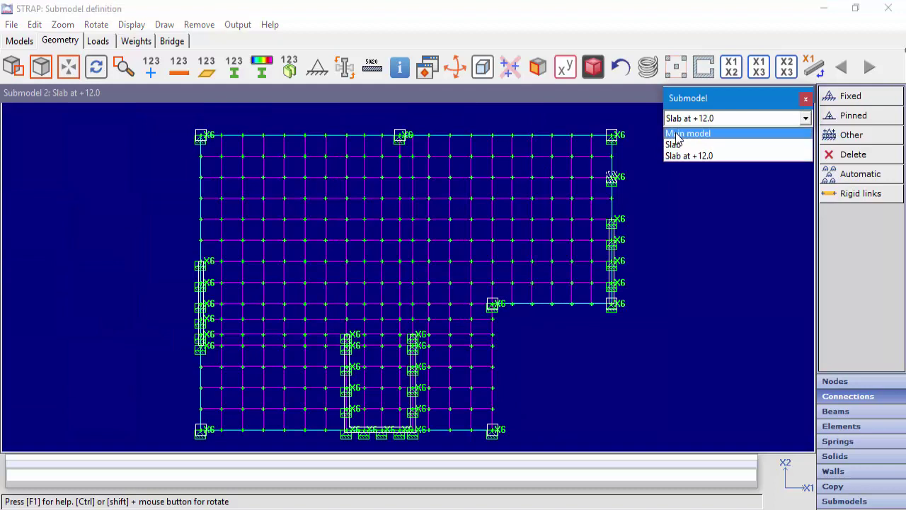
{"action": "left_click", "coordinate": [676, 134]}
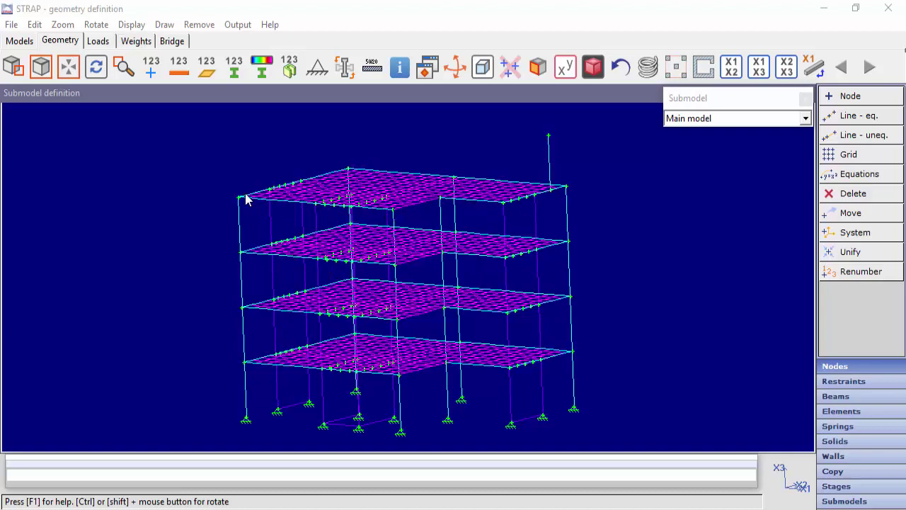
{"action": "scroll", "coordinate": [358, 216], "scroll_direction": "up", "scroll_amount": 2}
{"action": "left_click", "coordinate": [674, 121]}
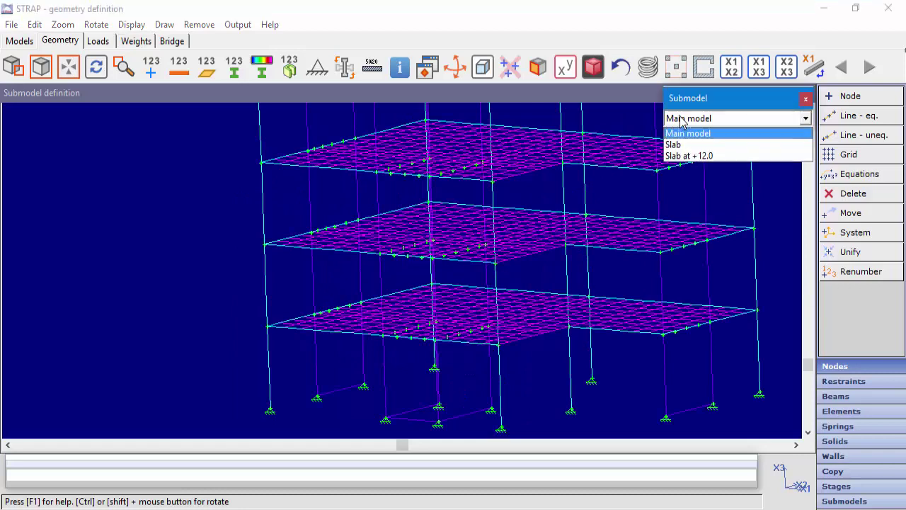
{"action": "left_click", "coordinate": [683, 140]}
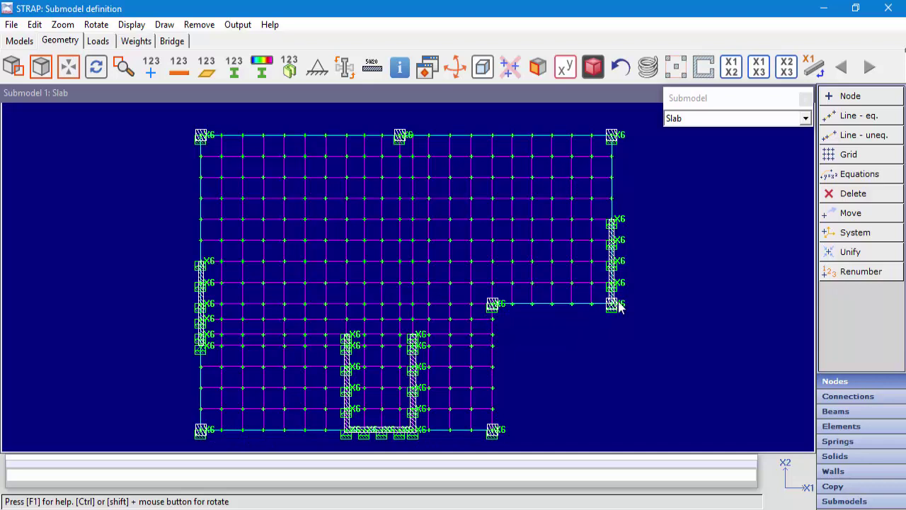
{"action": "left_click", "coordinate": [843, 398]}
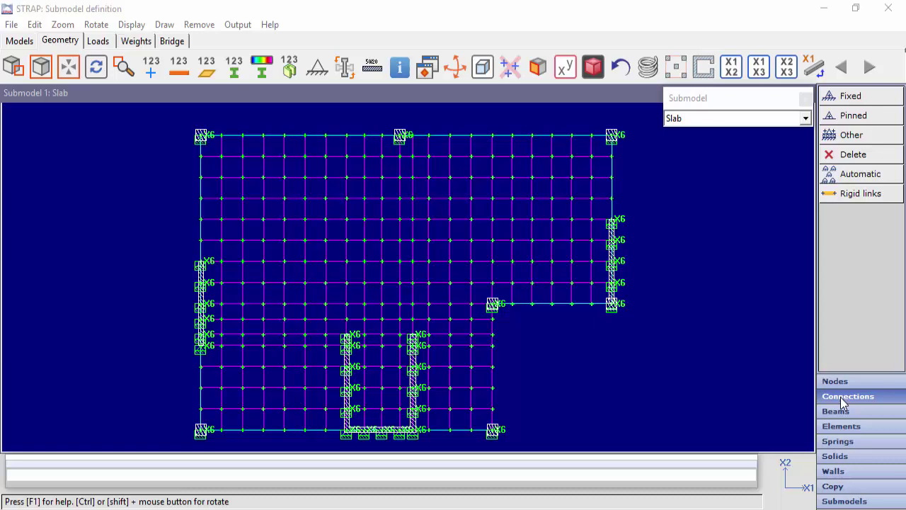
{"action": "left_click", "coordinate": [846, 116]}
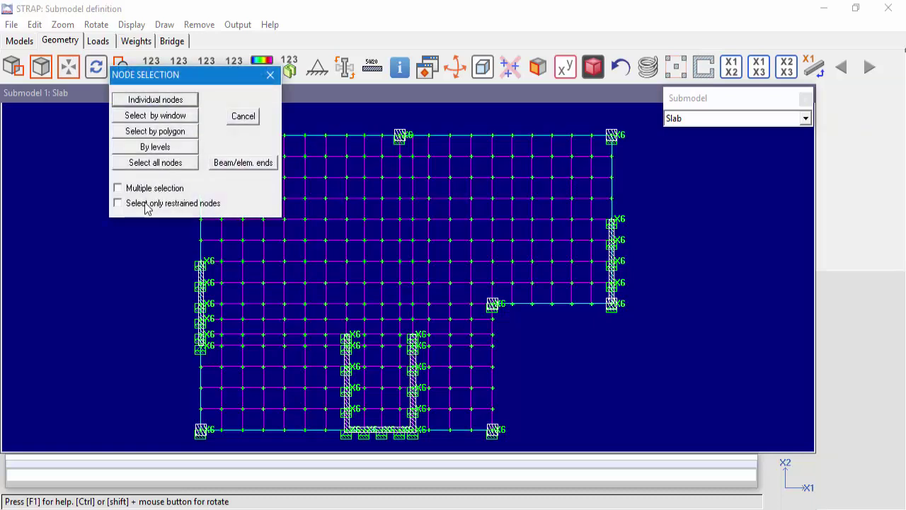
{"action": "left_click", "coordinate": [157, 165]}
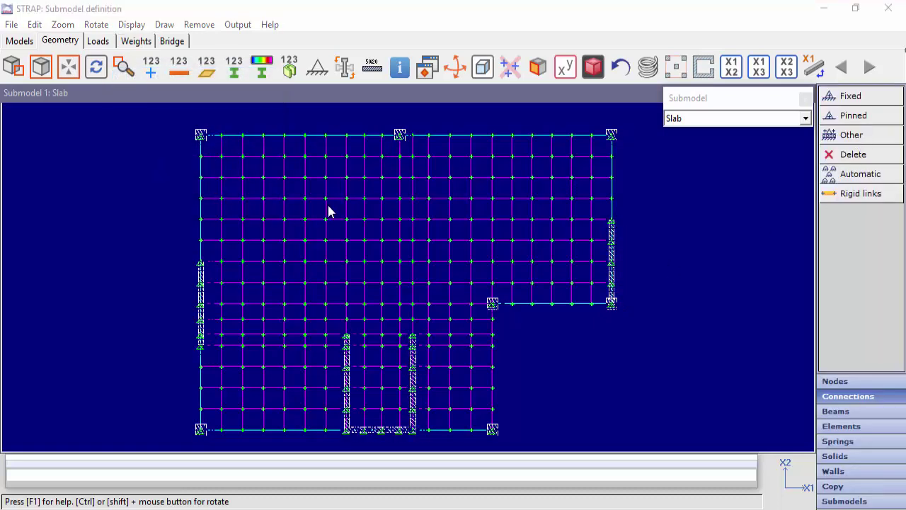
- Change all existing connection points of the Slab at +12.0 submodel to Pinned, limiting the selection to restrained nodes
{"action": "left_click", "coordinate": [694, 120]}
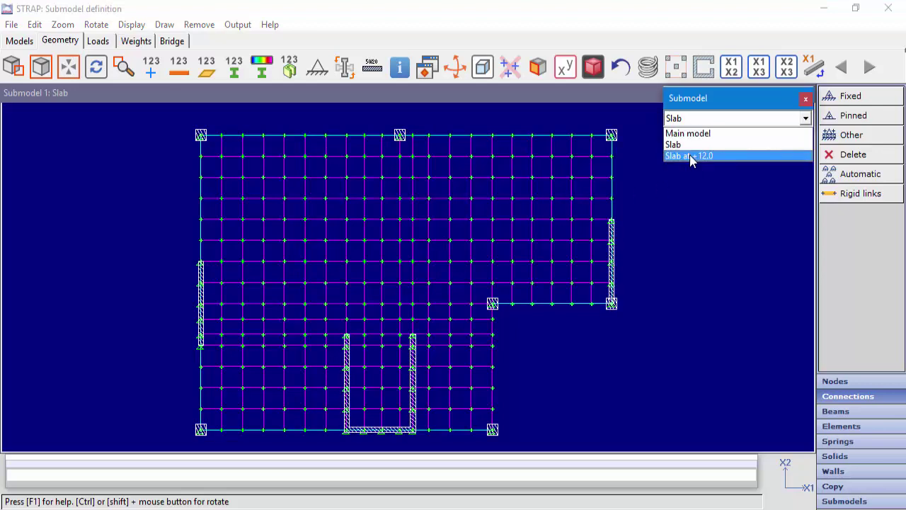
{"action": "left_click", "coordinate": [690, 156]}
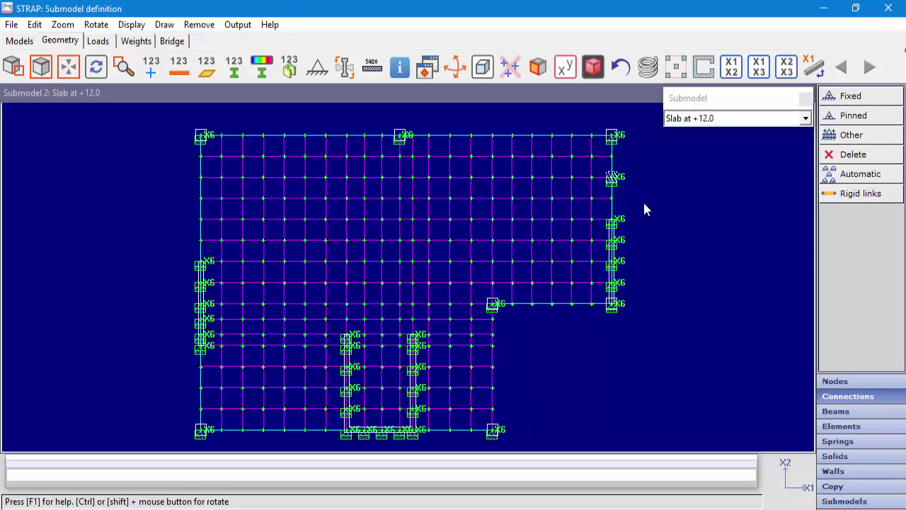
{"action": "left_click", "coordinate": [857, 116]}
{"action": "left_click", "coordinate": [153, 206]}
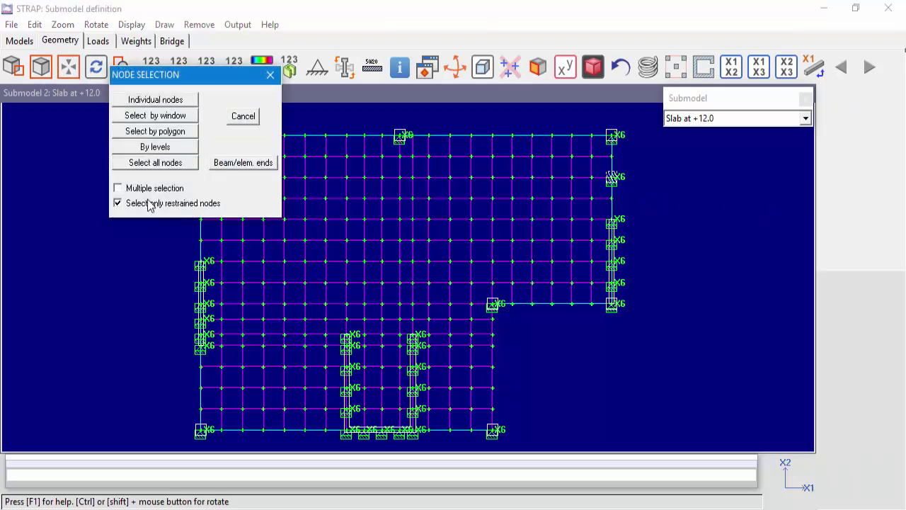
{"action": "left_click", "coordinate": [151, 164]}
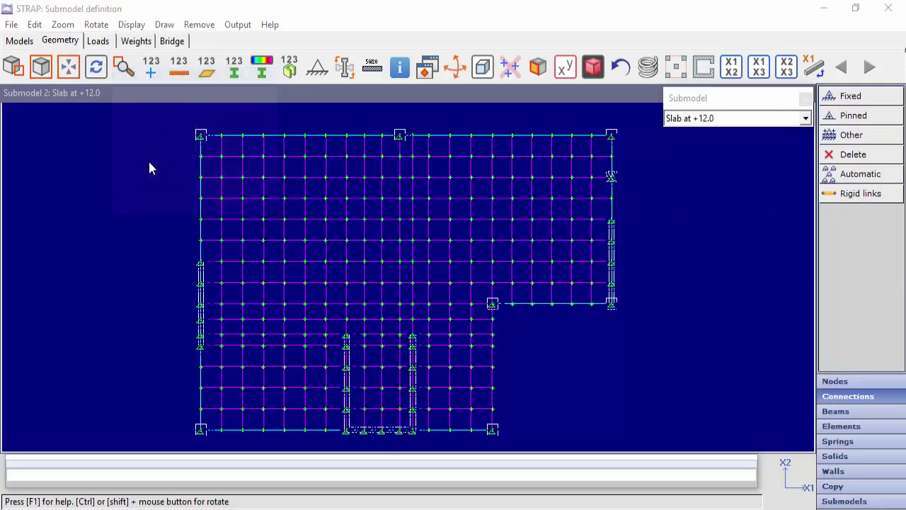
- Assign a Pinned restraint to the base node of the front-left corner column in the main model
{"action": "left_click", "coordinate": [724, 120]}
{"action": "left_click", "coordinate": [718, 134]}
{"action": "scroll", "coordinate": [372, 329], "scroll_direction": "down", "scroll_amount": 2}
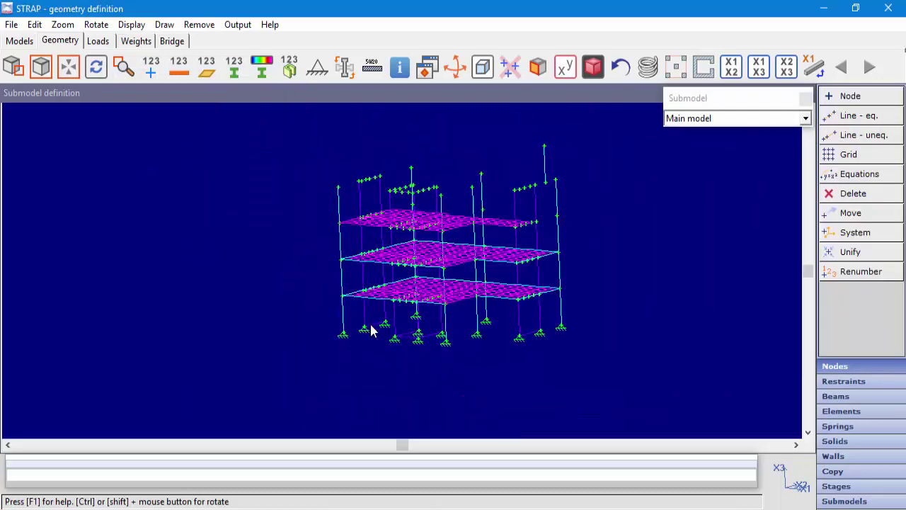
{"action": "scroll", "coordinate": [373, 333], "scroll_direction": "up", "scroll_amount": 2}
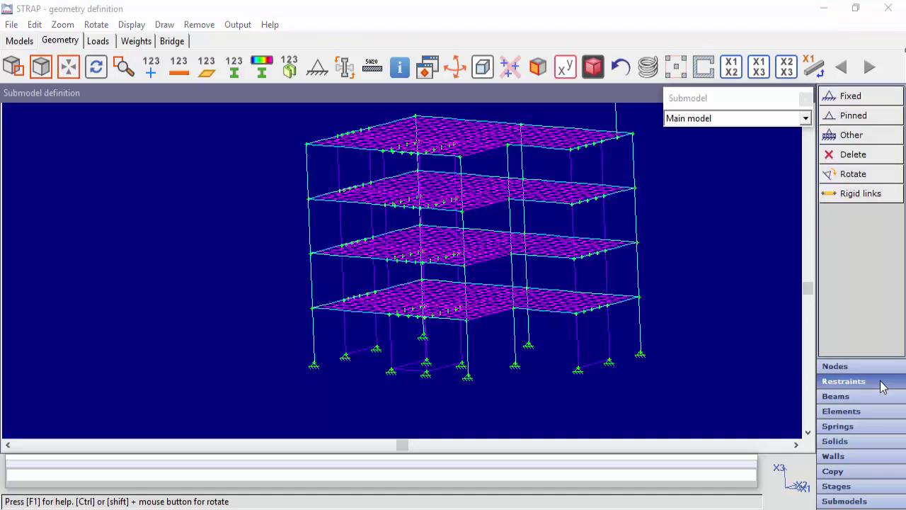
{"action": "left_click", "coordinate": [859, 118]}
{"action": "left_click", "coordinate": [155, 100]}
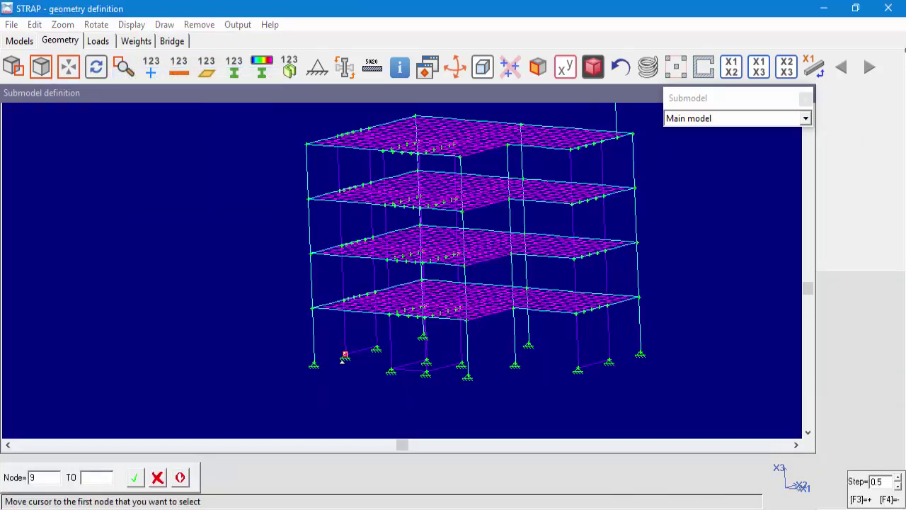
{"action": "left_click", "coordinate": [314, 365]}
{"action": "key", "text": "Return"}
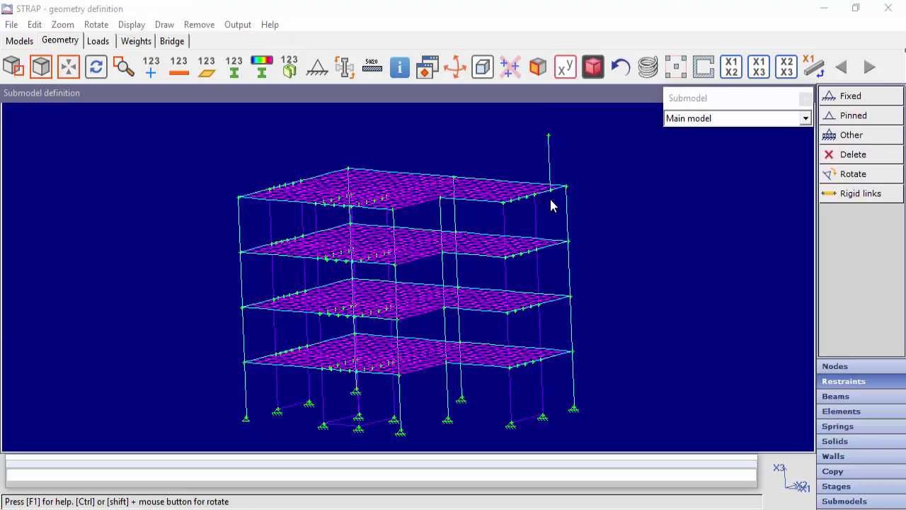
- Assign a Fixed connection to the node below the new column in the Slab at +12.0 submodel
{"action": "left_click", "coordinate": [683, 119]}
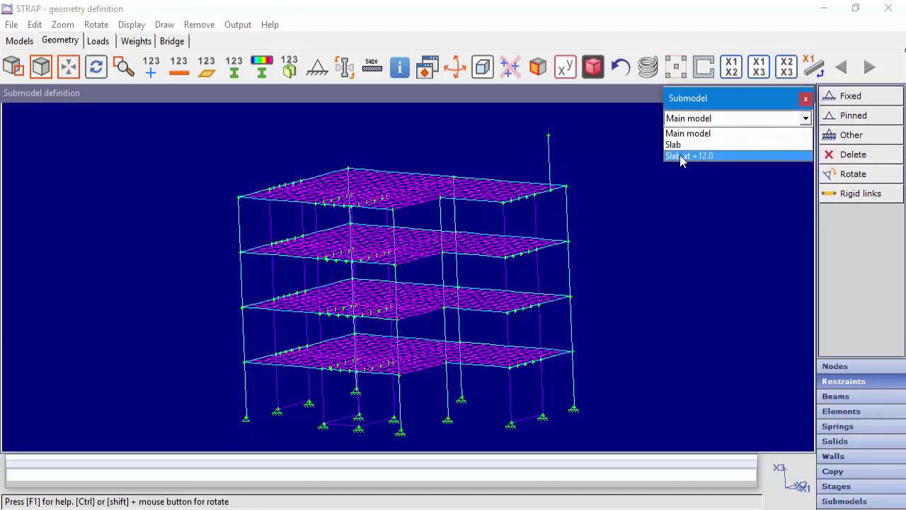
{"action": "left_click", "coordinate": [681, 156]}
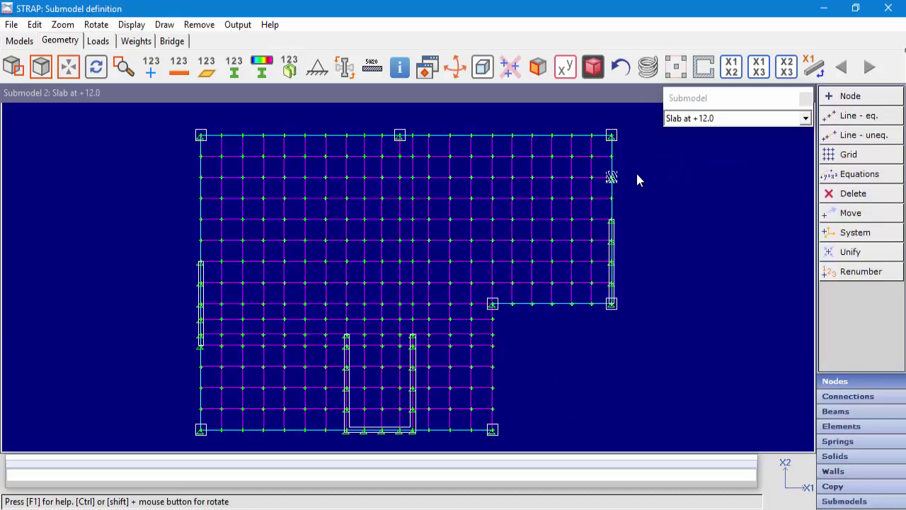
{"action": "left_click", "coordinate": [826, 397]}
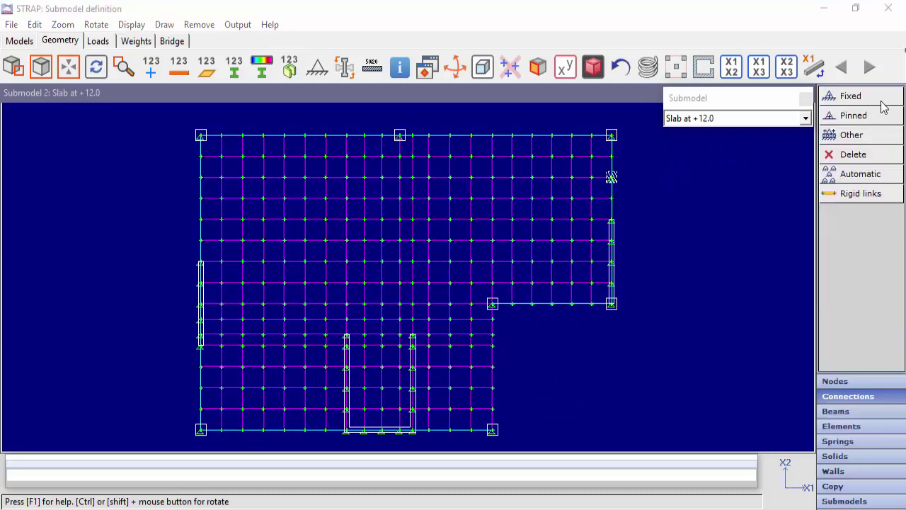
{"action": "left_click", "coordinate": [853, 99]}
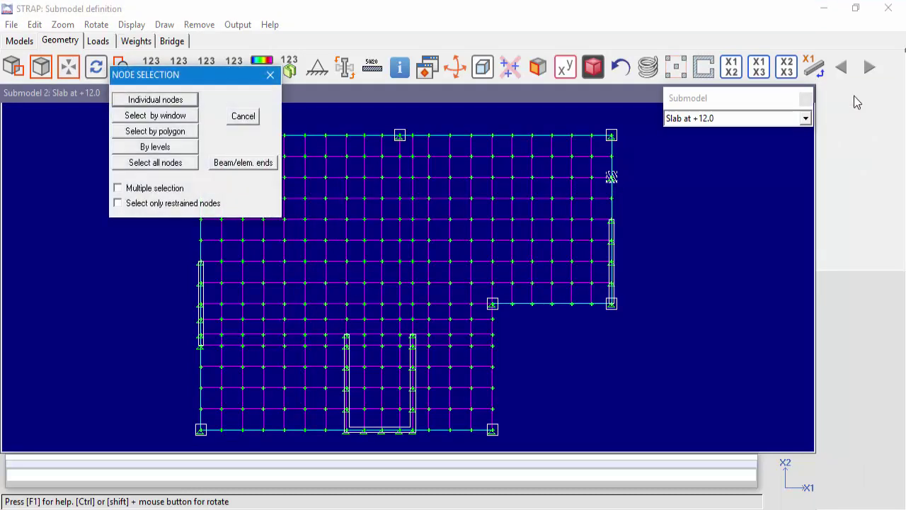
{"action": "left_click", "coordinate": [157, 97]}
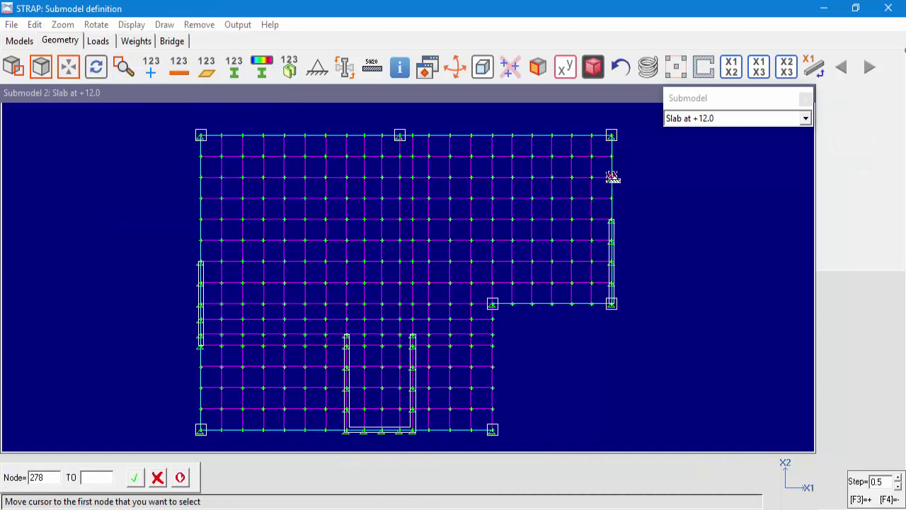
{"action": "left_click", "coordinate": [612, 177]}
{"action": "right_click", "coordinate": [612, 177]}
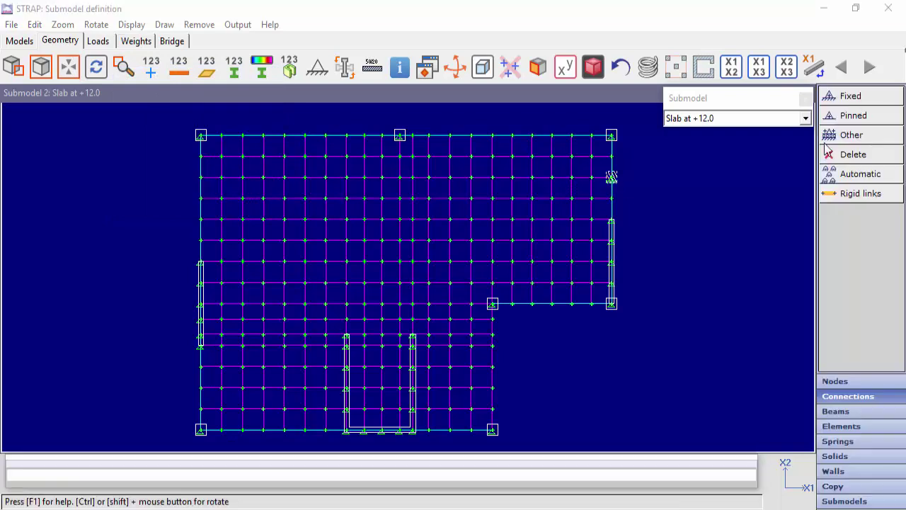
- Create a new load case titled "self weight" in the main model
{"action": "left_click", "coordinate": [687, 121]}
{"action": "left_click", "coordinate": [690, 133]}
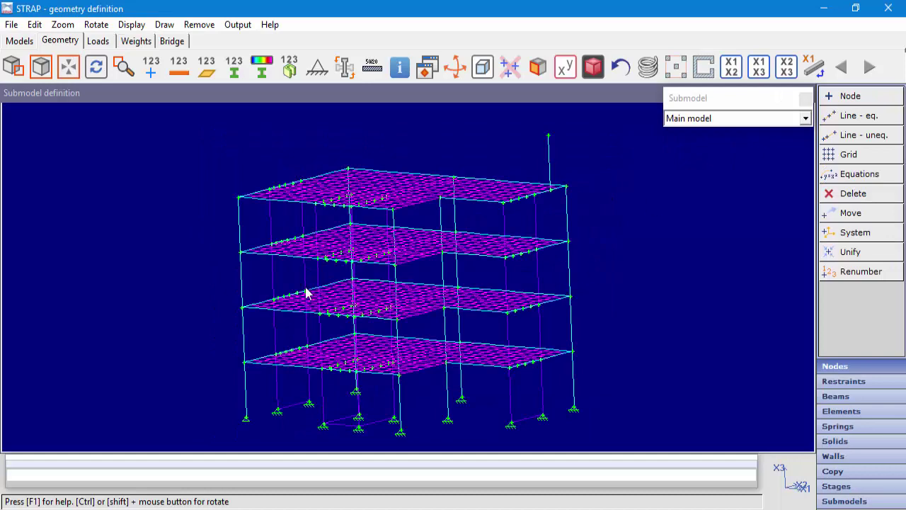
{"action": "left_click", "coordinate": [98, 41]}
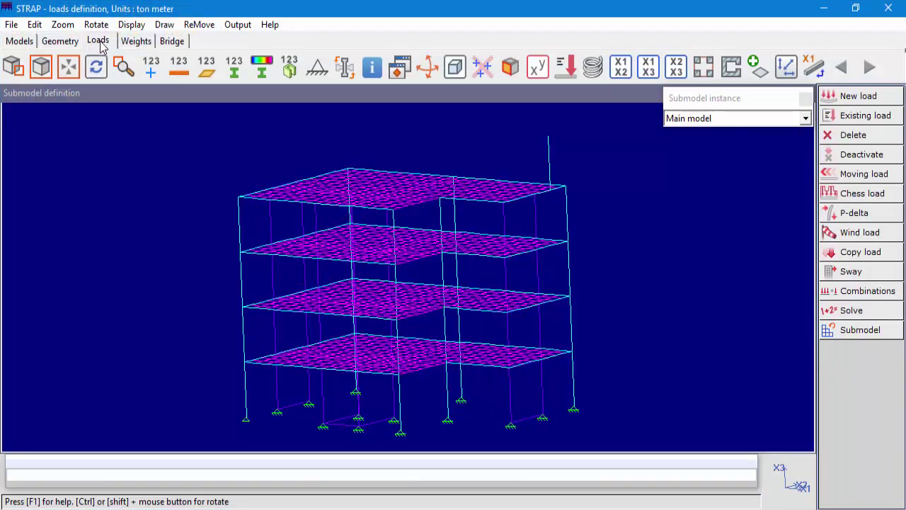
{"action": "left_click", "coordinate": [873, 99]}
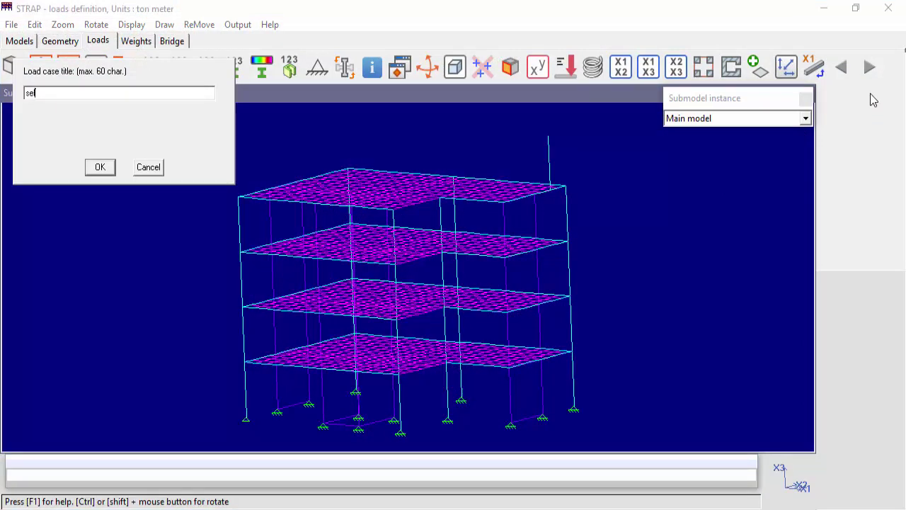
{"action": "type", "text": "self weight"}
{"action": "left_click", "coordinate": [100, 167]}
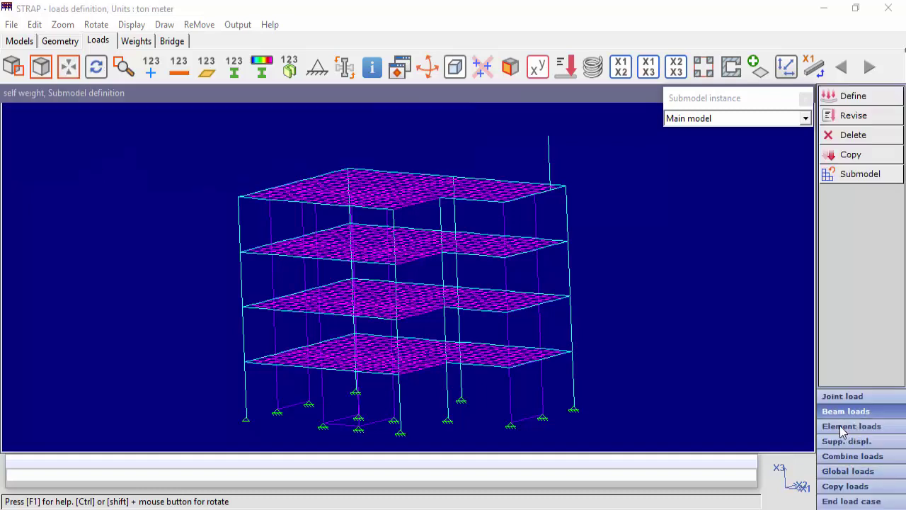
- Apply an element self-weight load in Global X3 with factor -1 to all elements, including those in submodels
{"action": "left_click", "coordinate": [843, 427]}
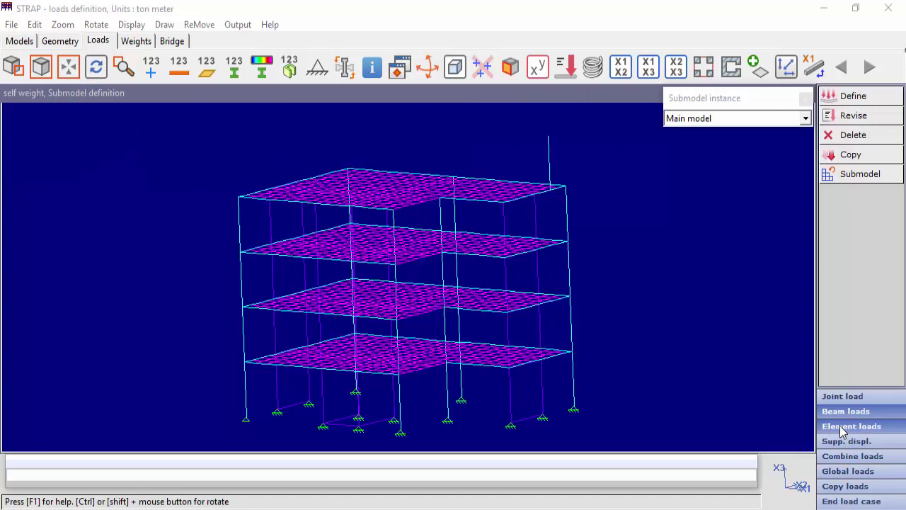
{"action": "left_click", "coordinate": [853, 96]}
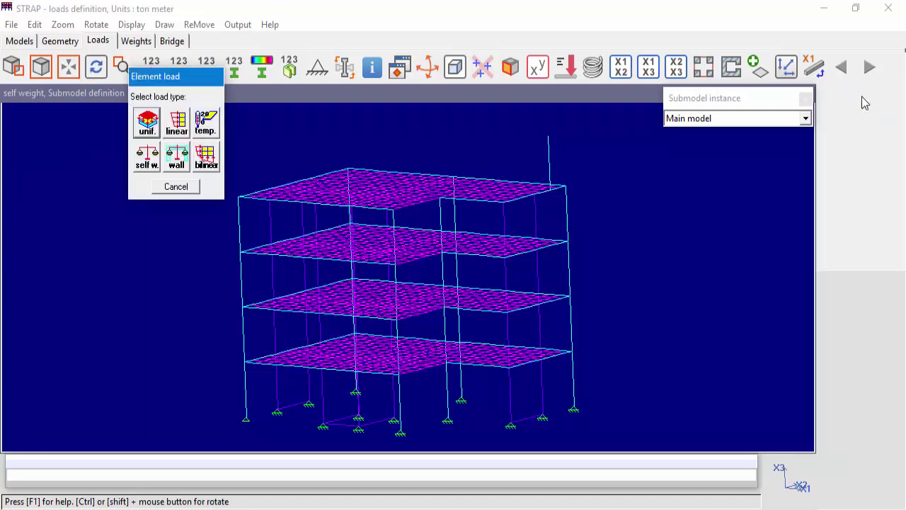
{"action": "left_click", "coordinate": [147, 157]}
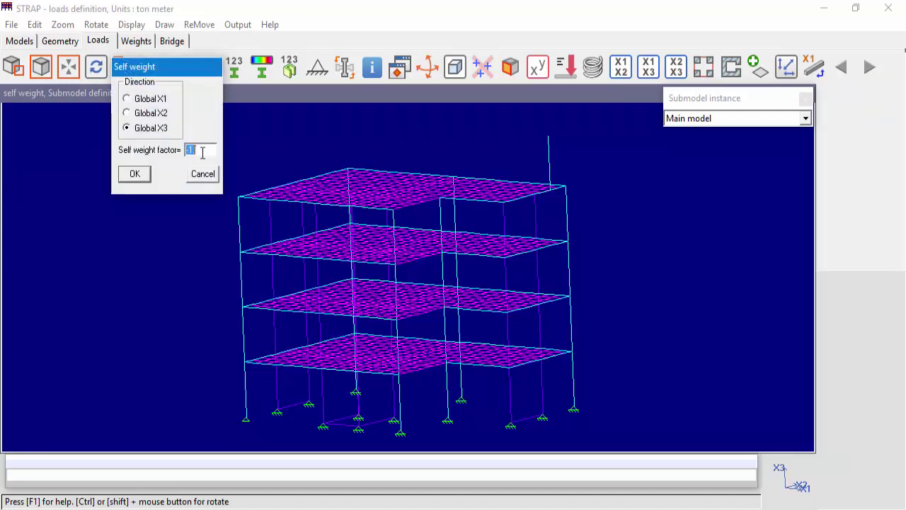
{"action": "type", "text": "-1."}
{"action": "left_click", "coordinate": [136, 175]}
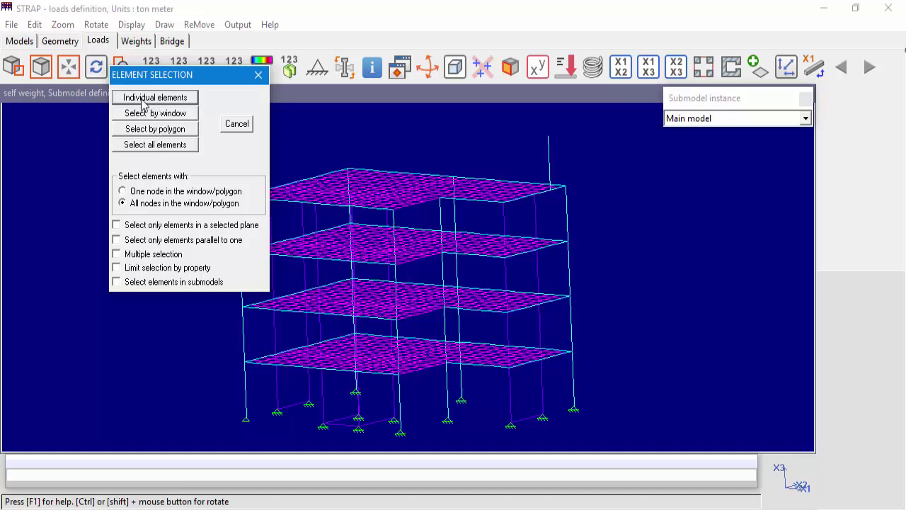
{"action": "left_click", "coordinate": [117, 282]}
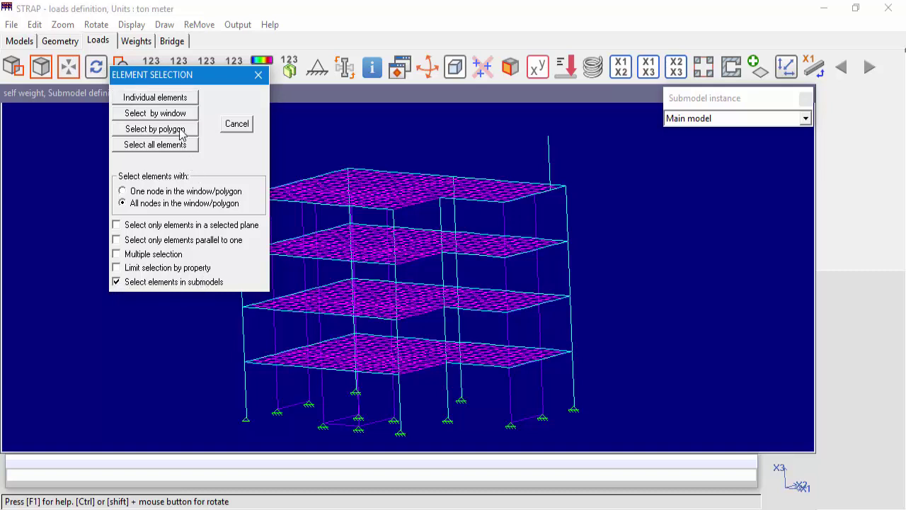
{"action": "left_click", "coordinate": [147, 151]}
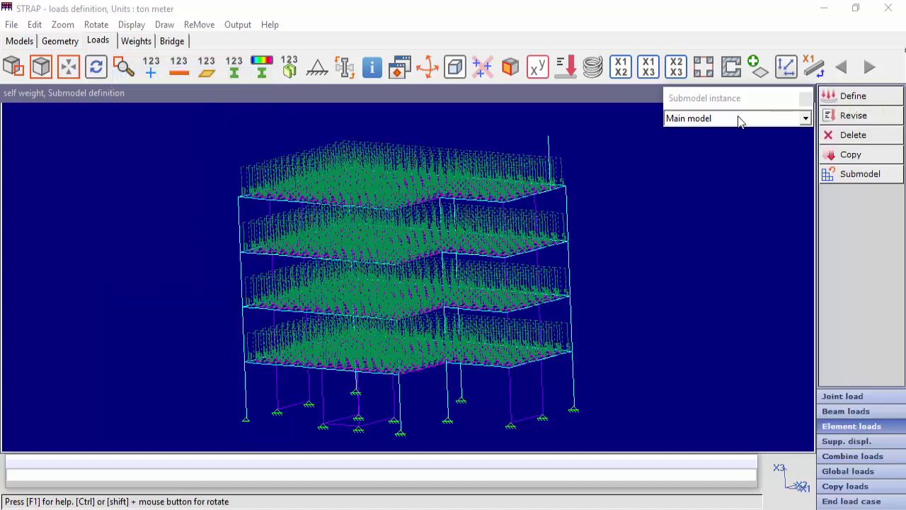
- End the load case and solve the model, continuing past the solver warnings to the results
{"action": "left_click", "coordinate": [839, 501]}
{"action": "left_click", "coordinate": [844, 309]}
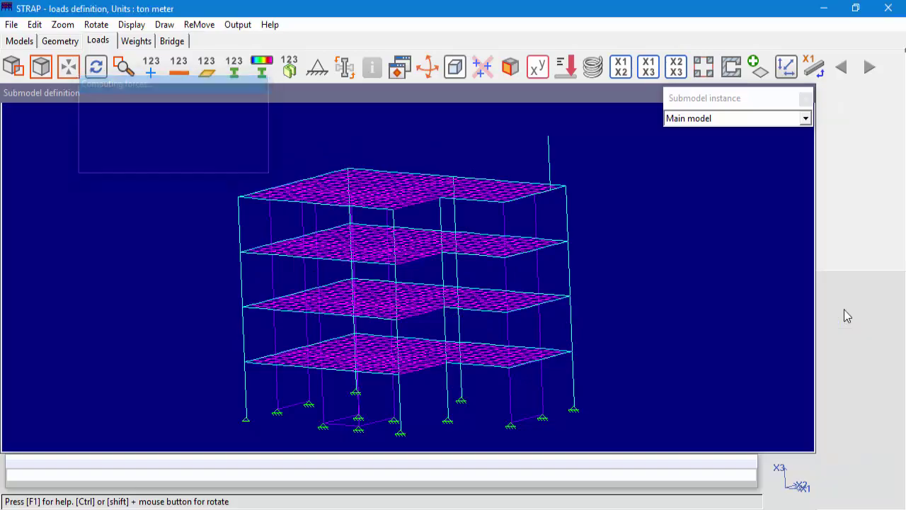
{"action": "left_click", "coordinate": [413, 295]}
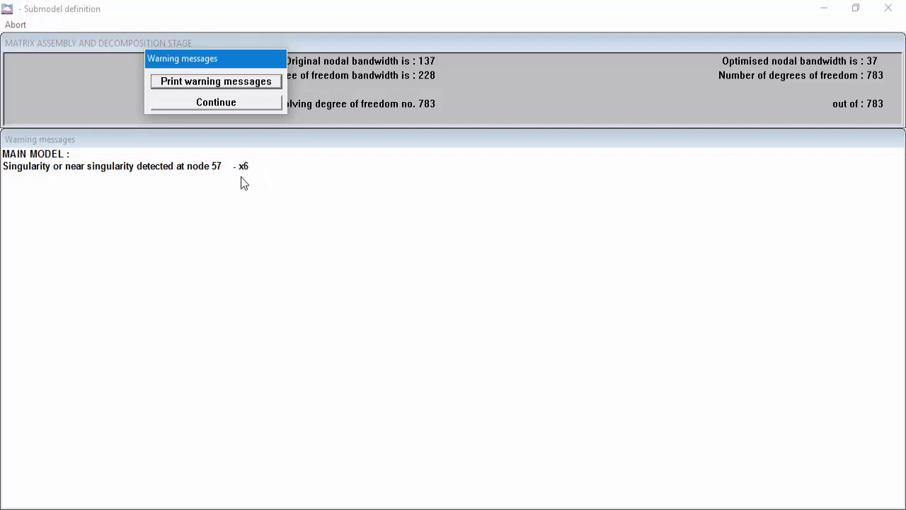
{"action": "left_click", "coordinate": [232, 104]}
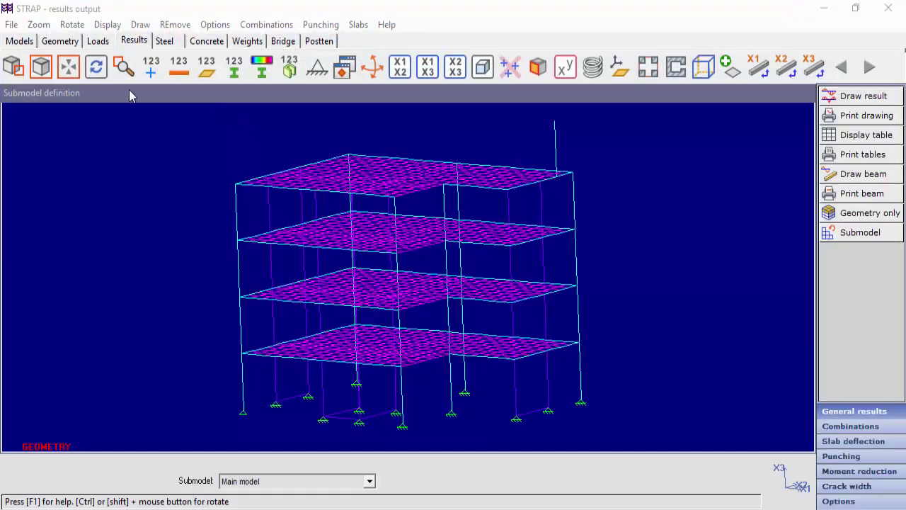
- Display node numbers on the main model geometry to locate node 57 and check the available submodels
{"action": "left_click", "coordinate": [61, 43]}
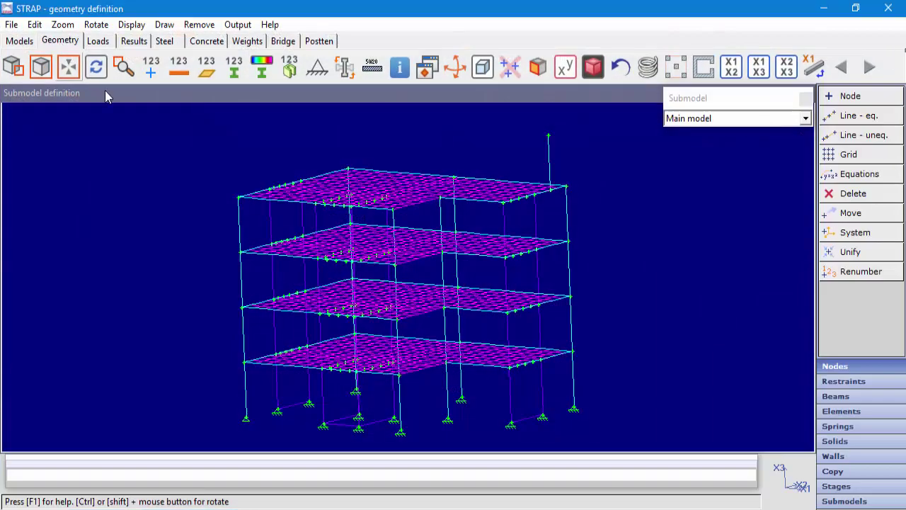
{"action": "left_click", "coordinate": [151, 67]}
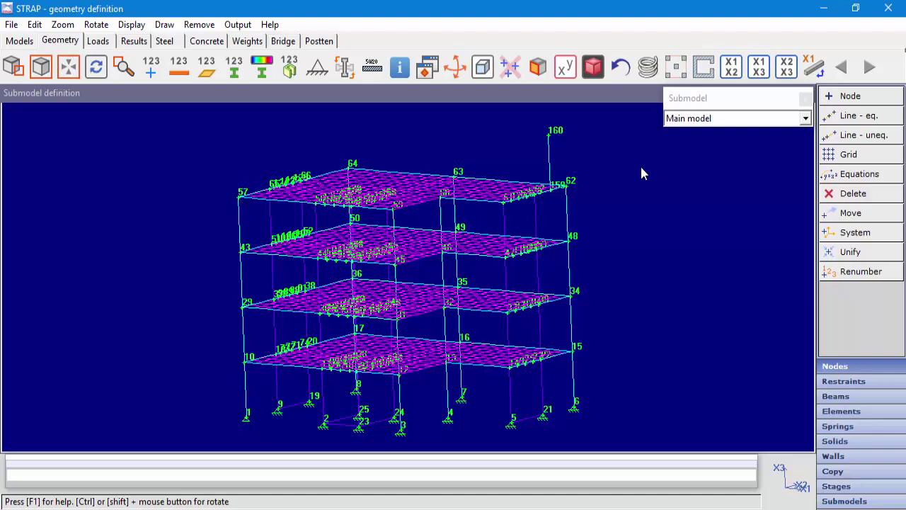
{"action": "left_click", "coordinate": [678, 125]}
{"action": "left_click", "coordinate": [680, 126]}
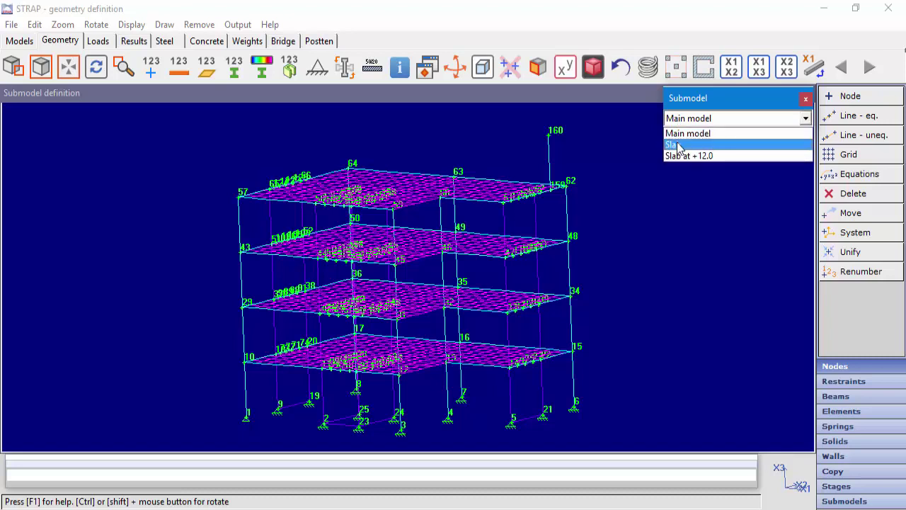
{"action": "left_click", "coordinate": [678, 145]}
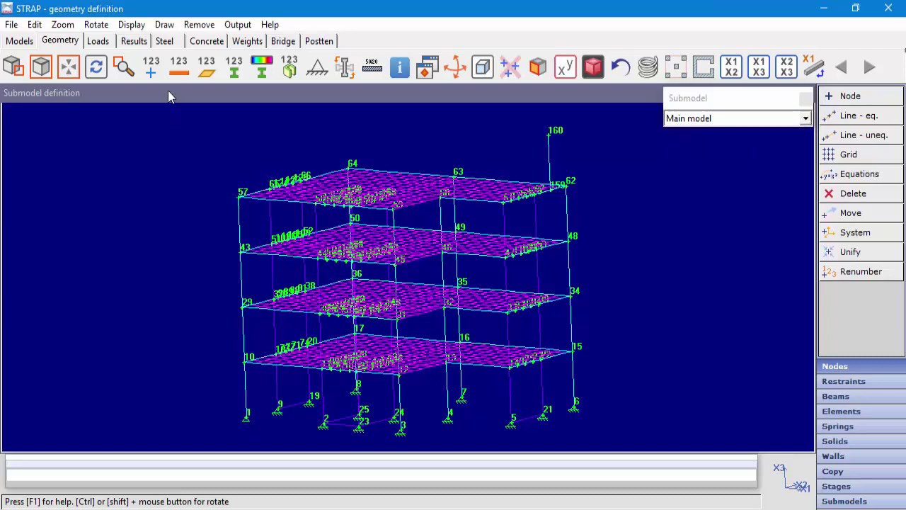
- Return to the results output and check the submodel choices available for viewing results
{"action": "left_click", "coordinate": [133, 41]}
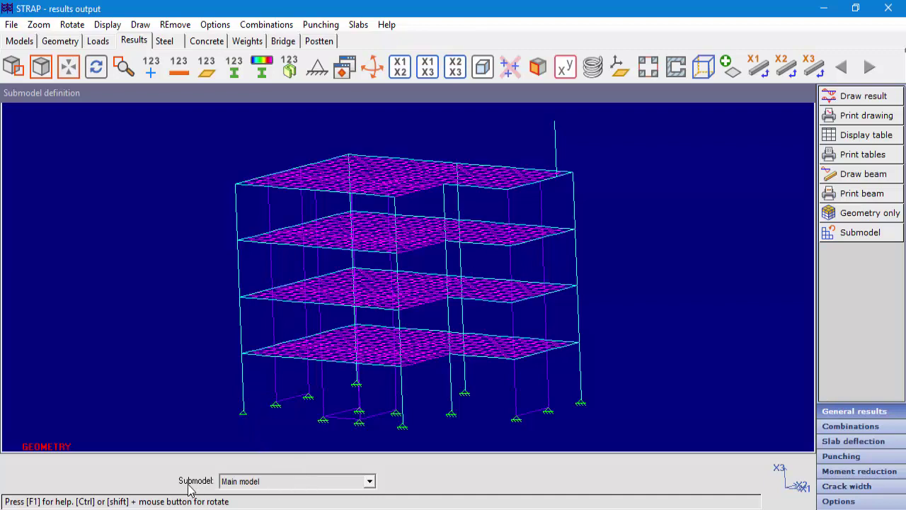
{"action": "left_click", "coordinate": [262, 481]}
{"action": "left_click", "coordinate": [250, 425]}
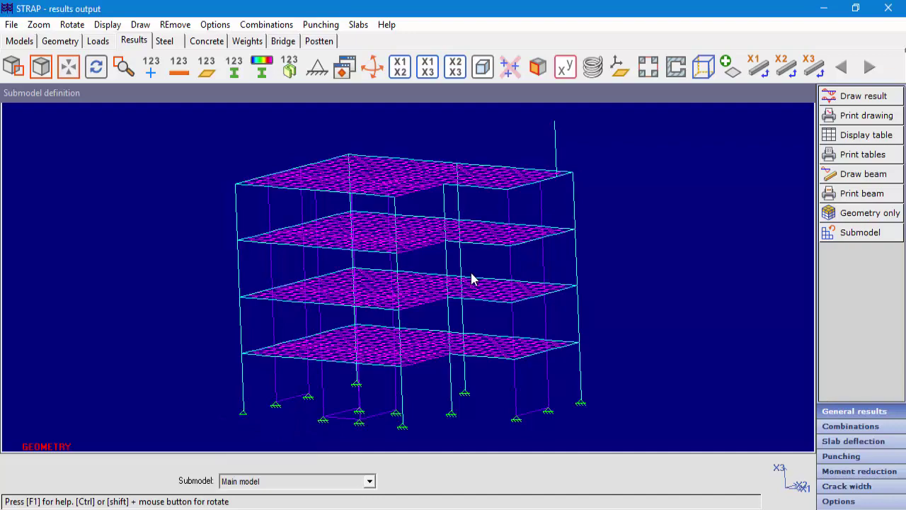